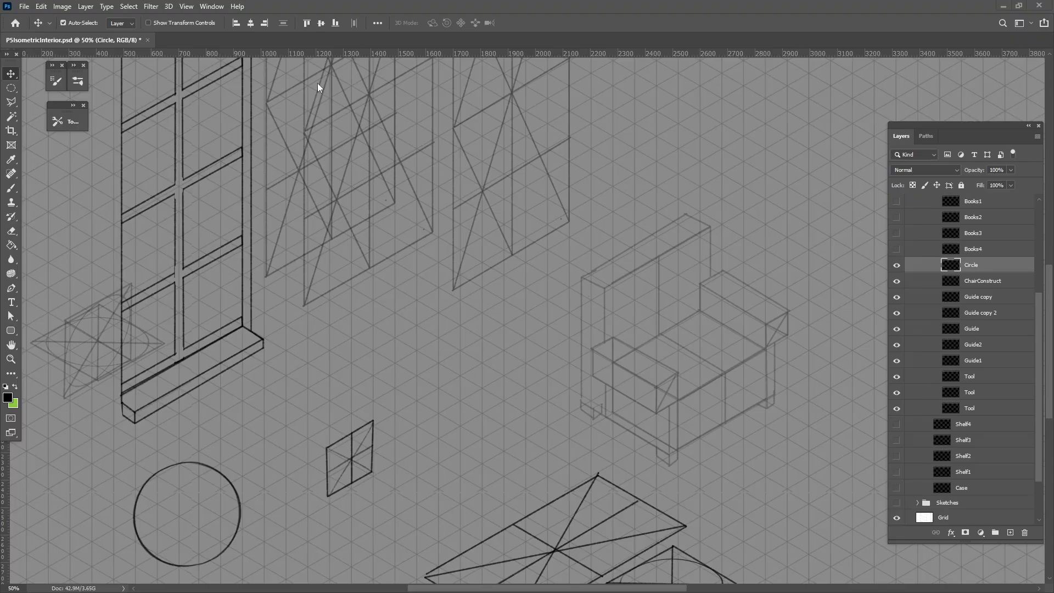
left_click_drag(269, 228, 211, 373)
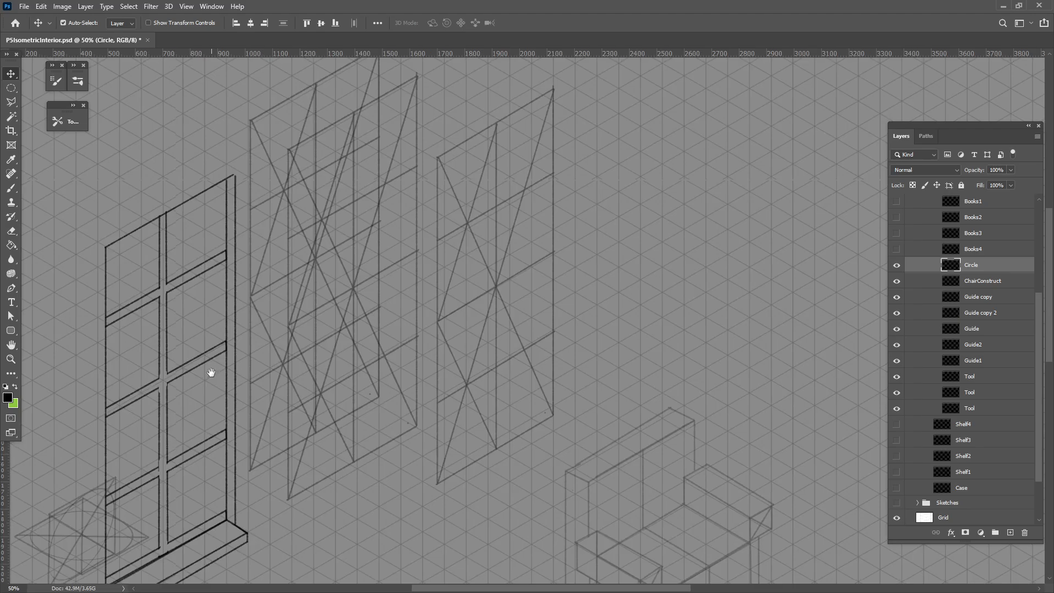
left_click_drag(262, 341, 207, 285)
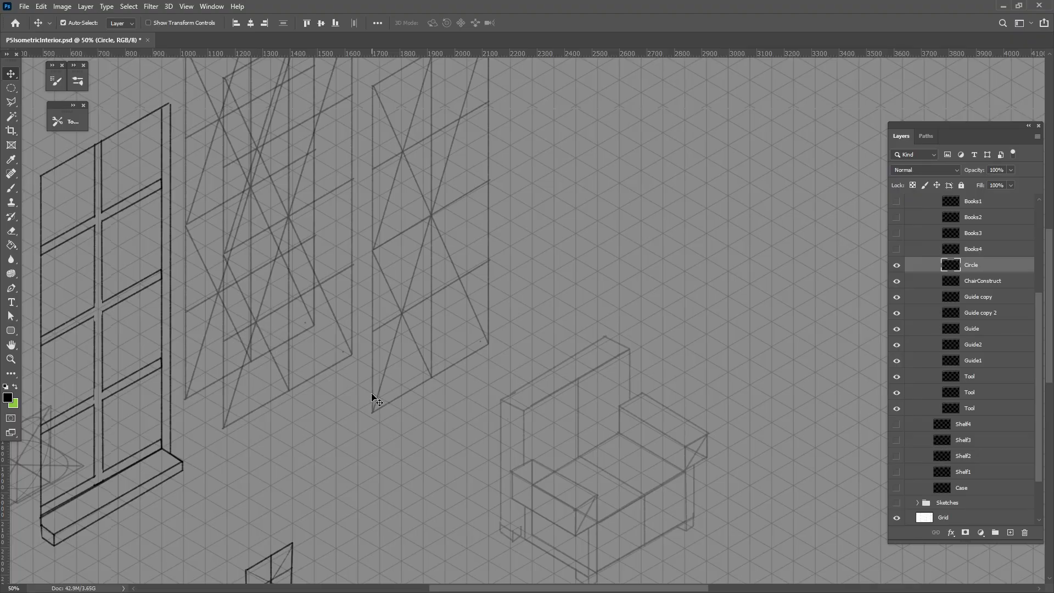
left_click_drag(334, 349, 461, 362)
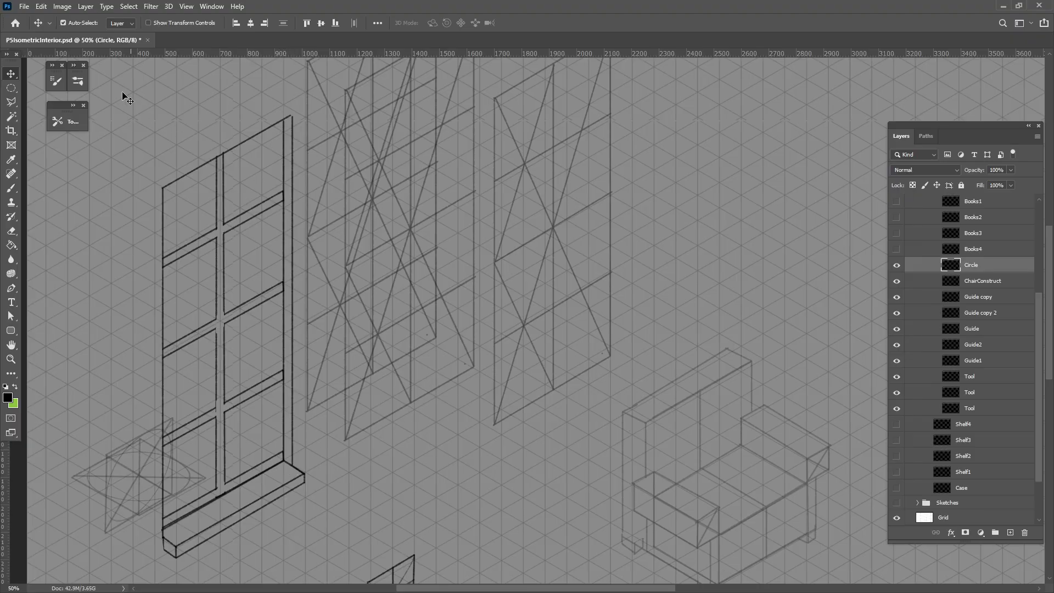
left_click_drag(700, 403, 628, 269)
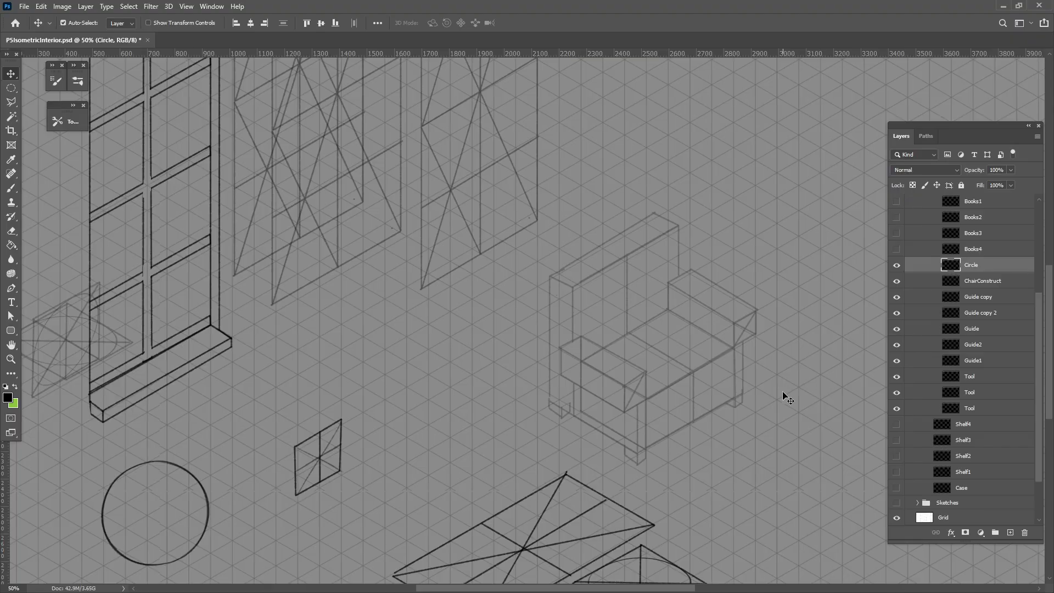
Add a new layer above the ChairConstruct layer and get the Brush tool ready for close work on the chair
left_click_drag(712, 385, 598, 377)
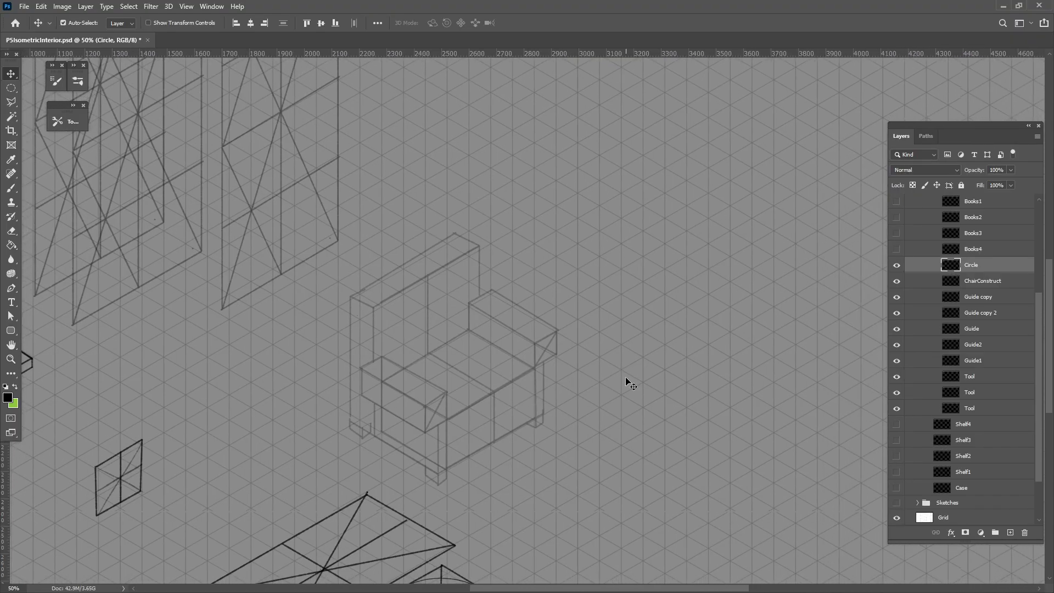
left_click(534, 370)
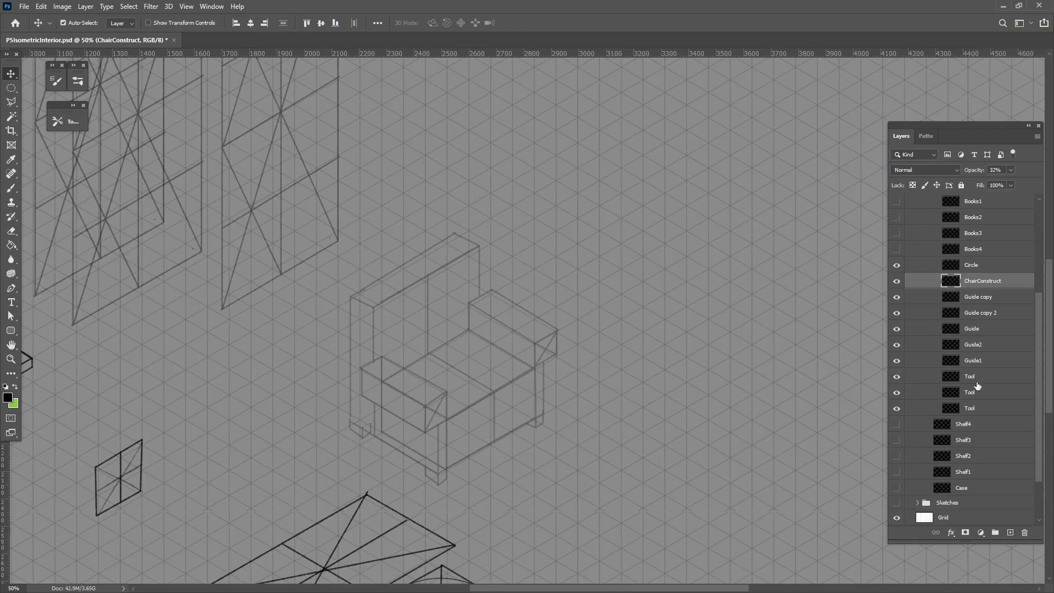
left_click(1010, 532)
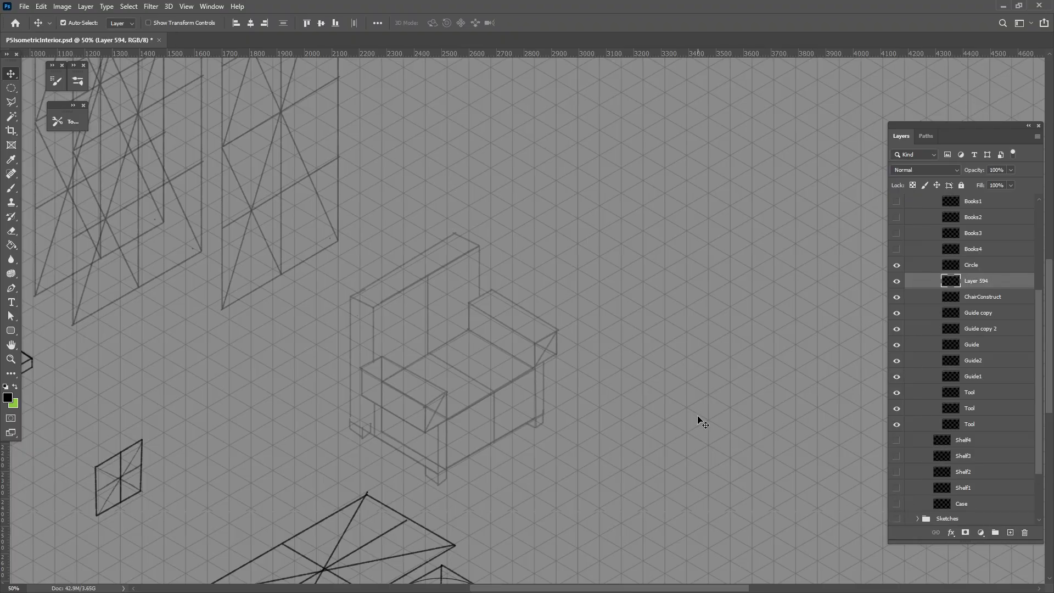
key("b")
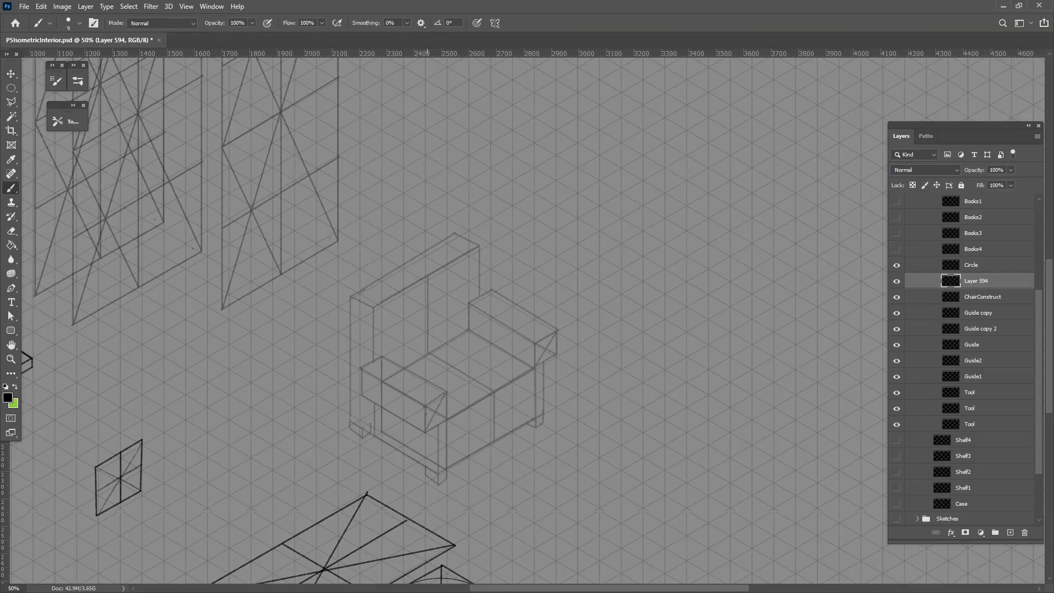
key("ctrl+plus")
key("ctrl+plus")
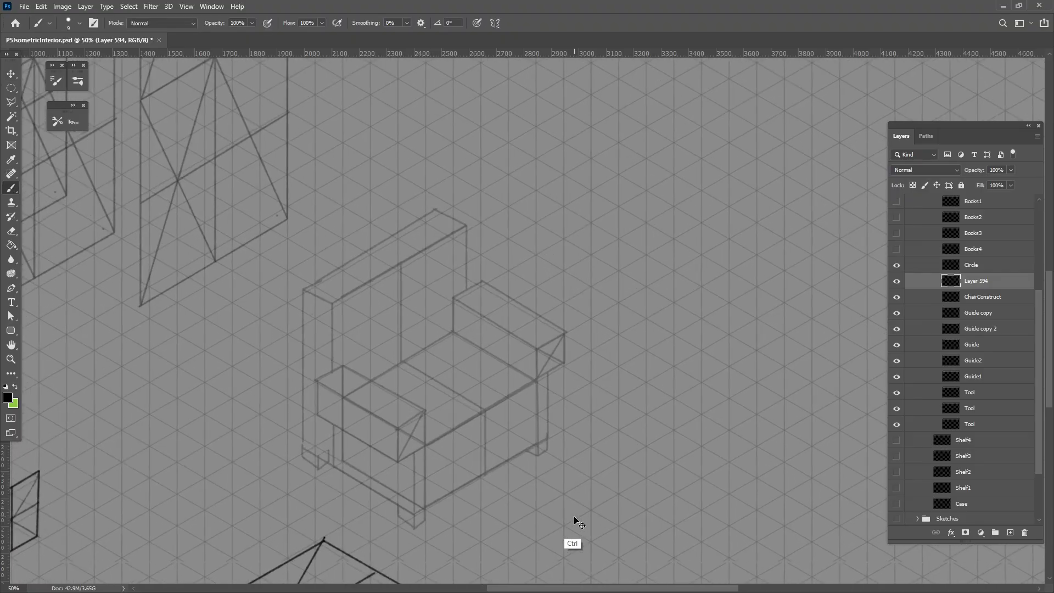
Nudge the ChairConstruct armchair sketch slightly right and up on the isometric grid
left_click_drag(425, 477, 426, 407)
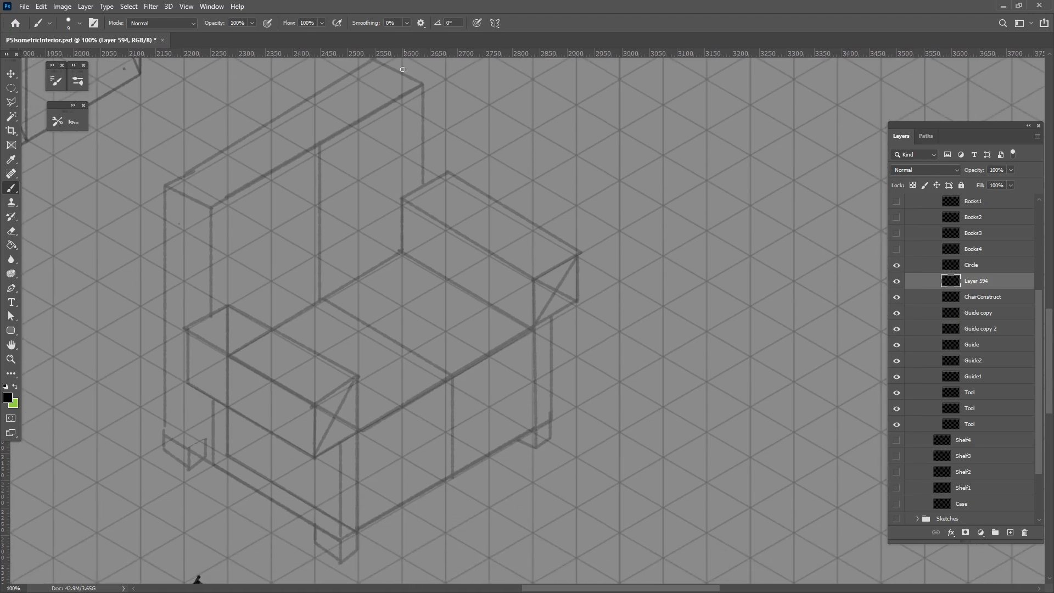
left_click_drag(288, 291, 292, 306)
key("v")
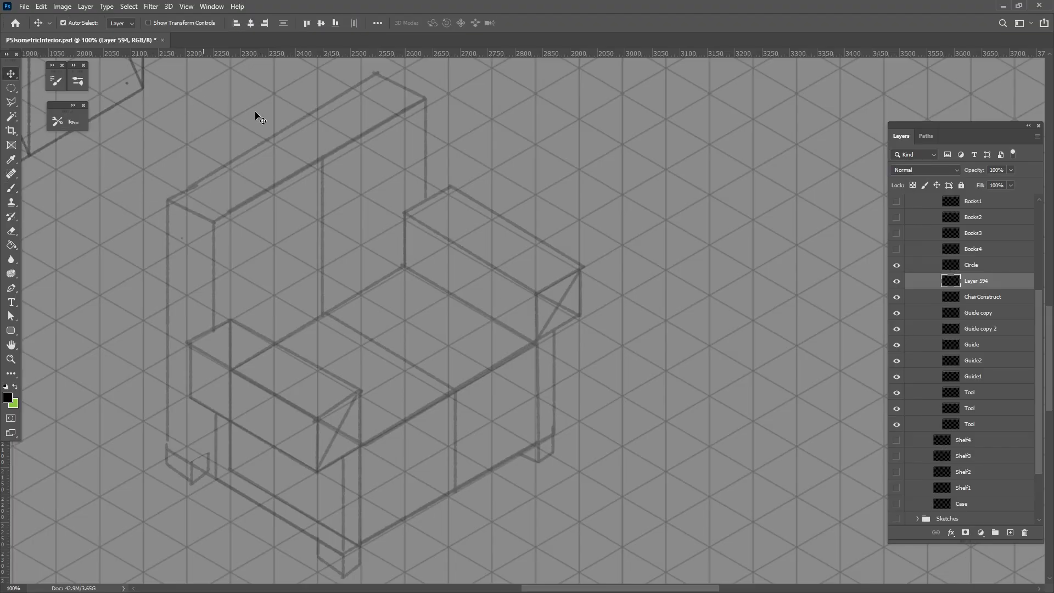
left_click_drag(319, 167, 351, 151)
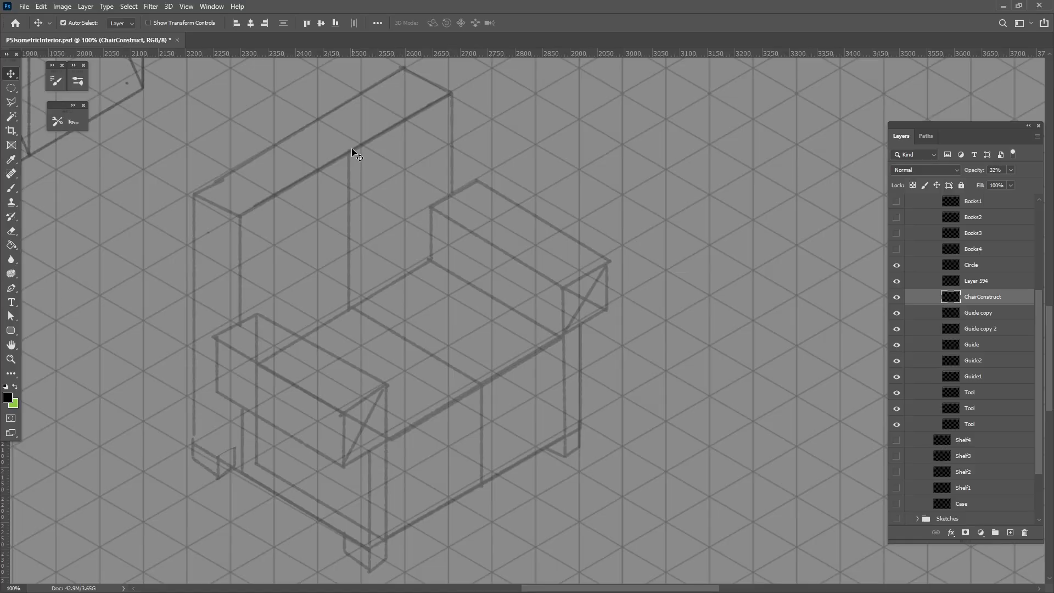
left_click_drag(287, 192, 280, 187)
mouse_move(481, 374)
left_mouse_down()
mouse_move(466, 386)
mouse_move(465, 375)
left_mouse_up()
On a new layer directly above ChairConstruct, brush an ellipse inside the front face of the left armrest
left_click(11, 188)
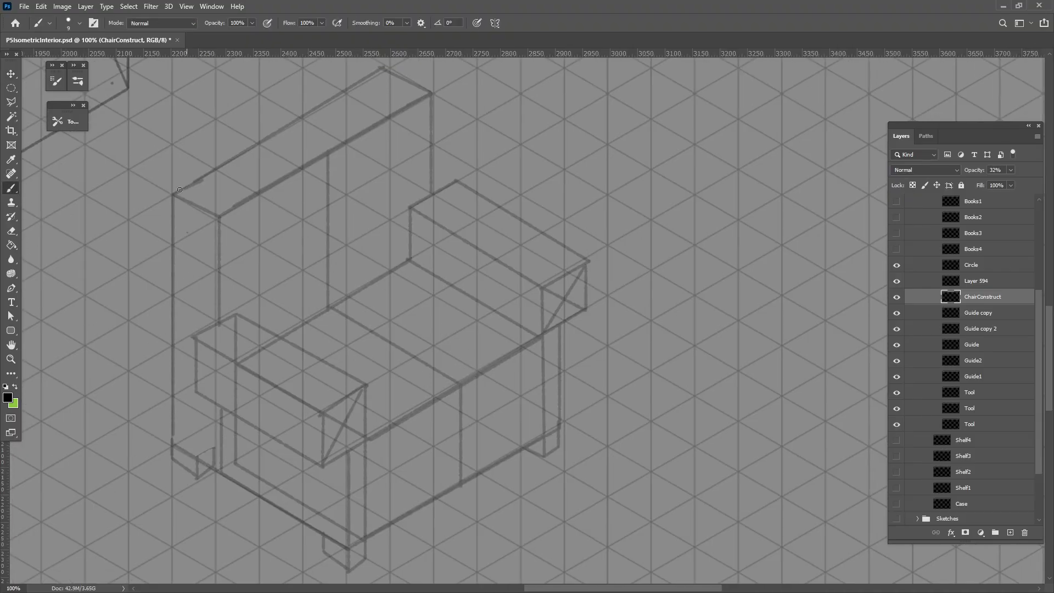
left_click_drag(400, 479, 372, 438)
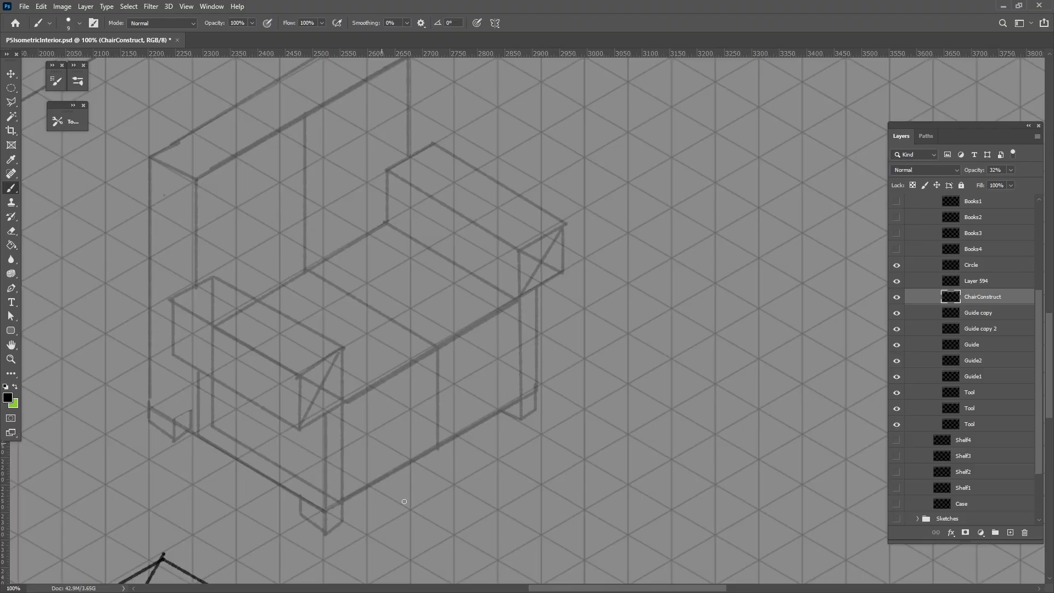
left_click(1006, 531)
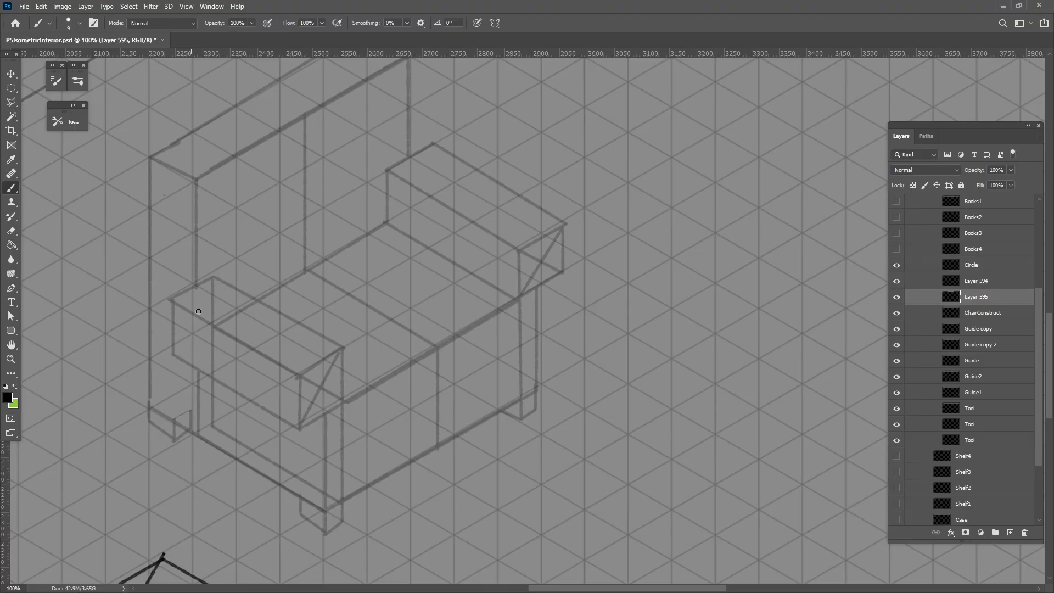
mouse_move(317, 366)
left_mouse_down()
mouse_move(310, 409)
mouse_move(331, 383)
mouse_move(304, 378)
mouse_move(332, 363)
left_mouse_up()
key("ctrl+z")
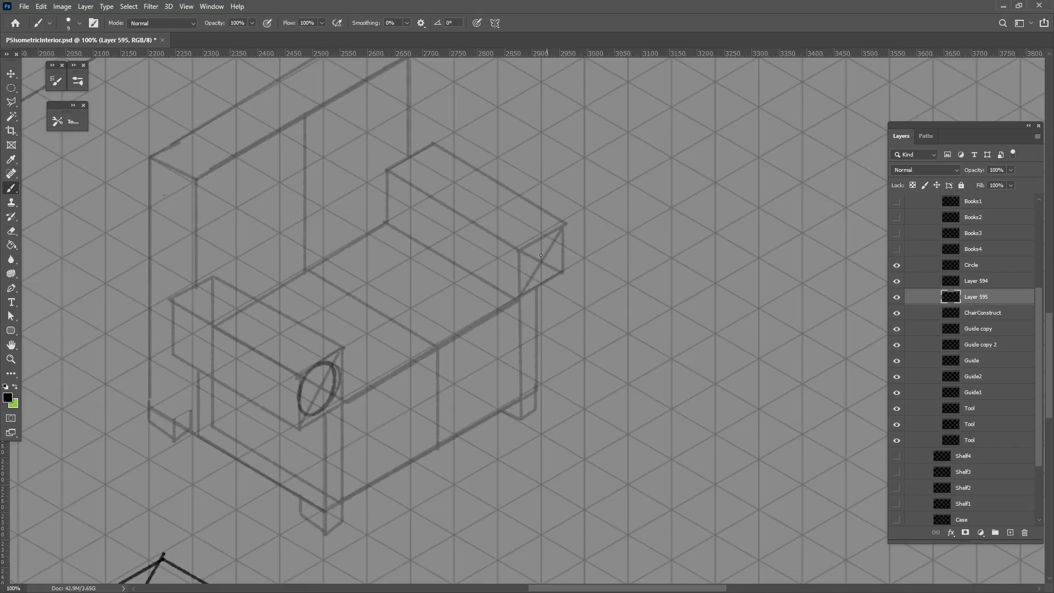
Try to brush a freehand ellipse inside the front face of the right armrest, and undo the attempts
mouse_move(533, 243)
left_mouse_down()
mouse_move(555, 236)
mouse_move(523, 258)
left_mouse_up()
left_click_drag(469, 474, 531, 469)
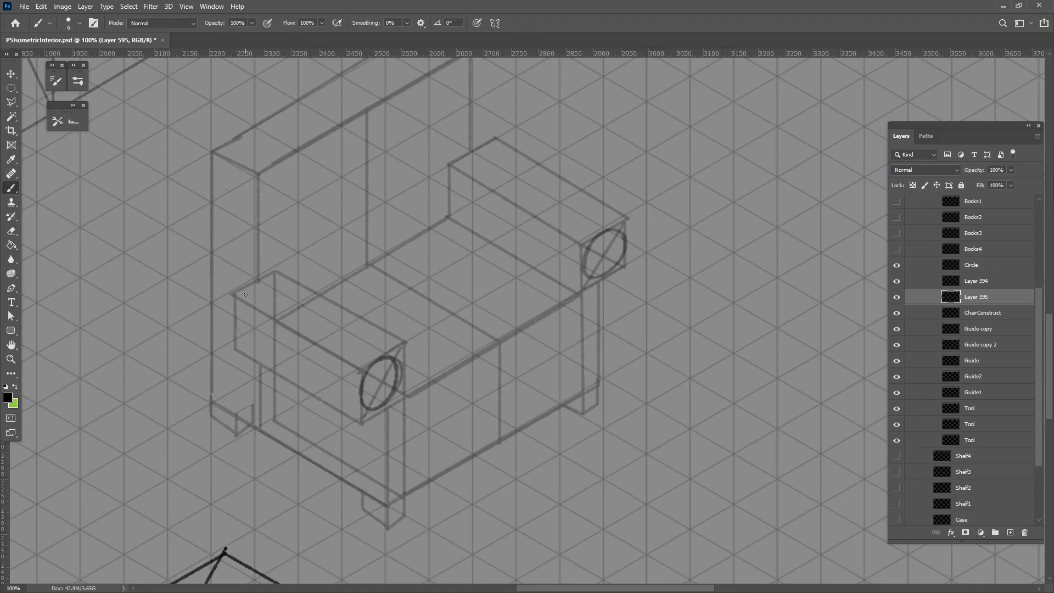
left_click_drag(245, 294, 246, 294)
key("ctrl+alt+z")
key("ctrl+alt+z")
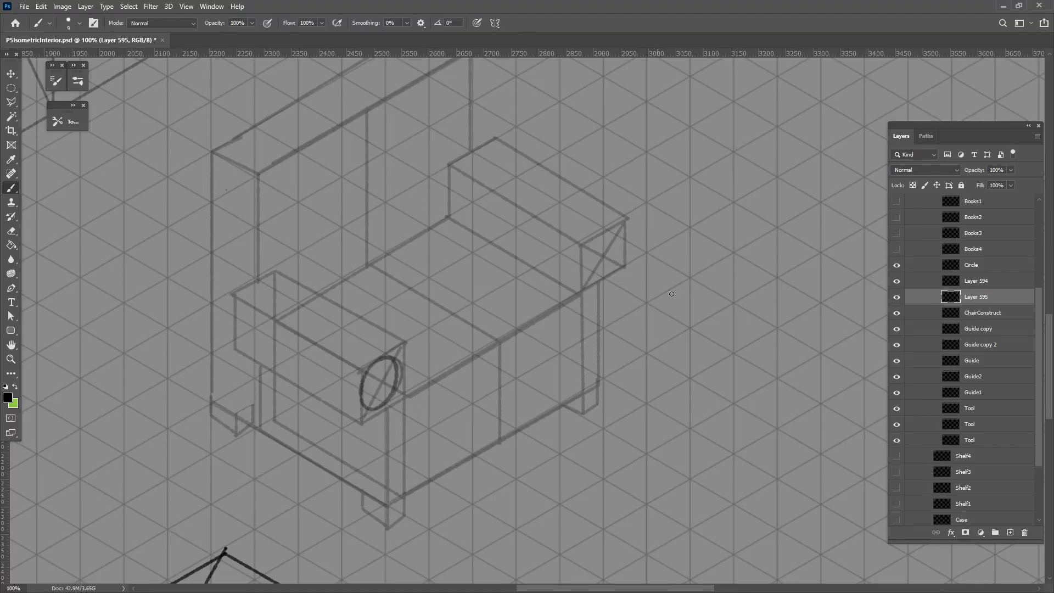
mouse_move(614, 234)
left_mouse_down()
mouse_move(586, 266)
mouse_move(632, 243)
left_mouse_up()
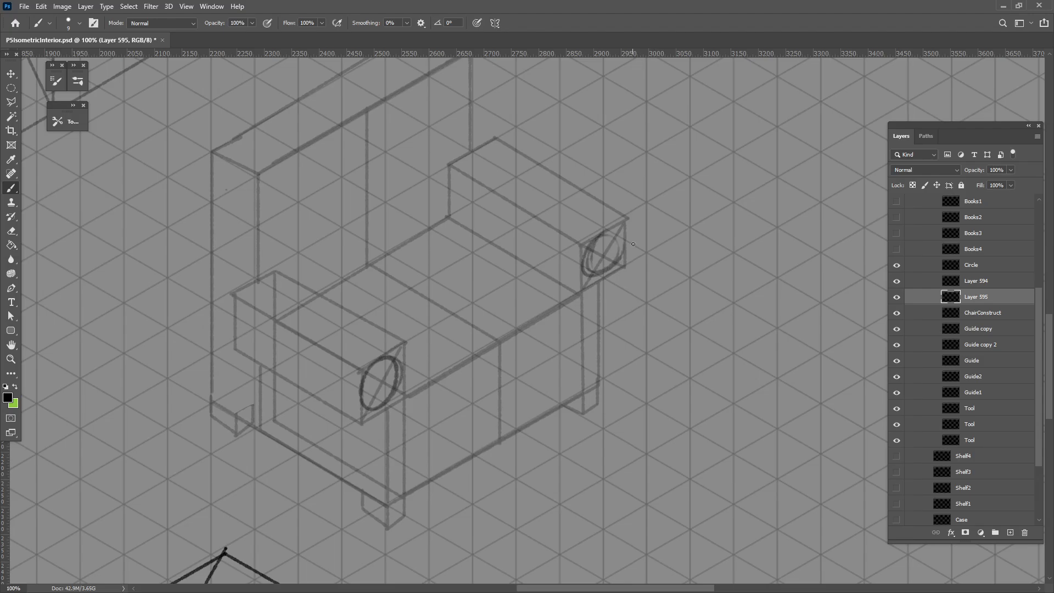
key("ctrl+alt+z")
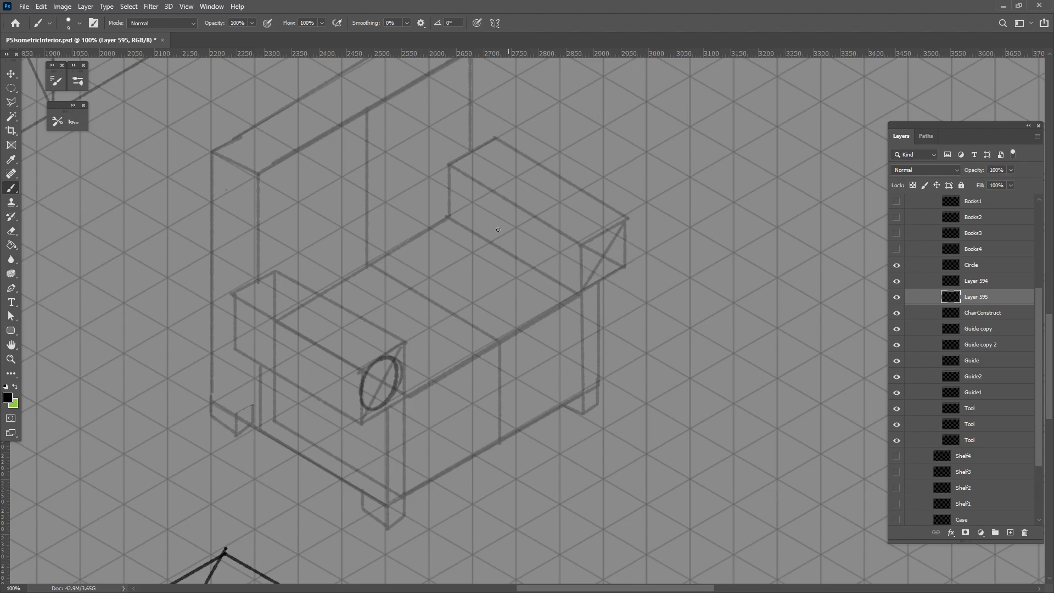
Copy the ellipse layer onto the other three armrest ends and merge the four ellipse layers into one
left_click(11, 73)
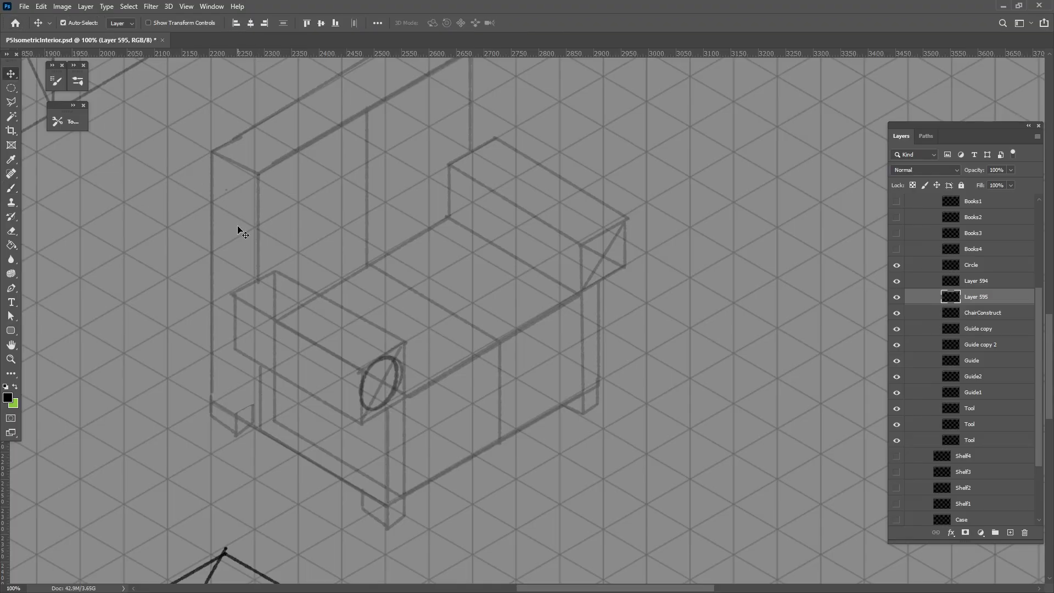
left_click_drag(387, 360, 266, 281)
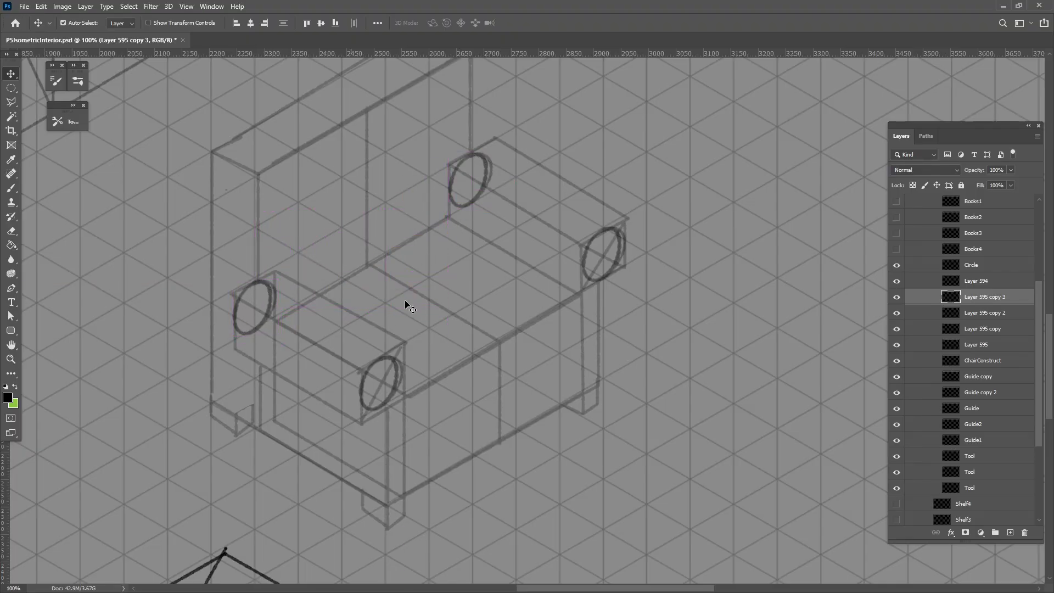
left_click(1021, 344, "shift")
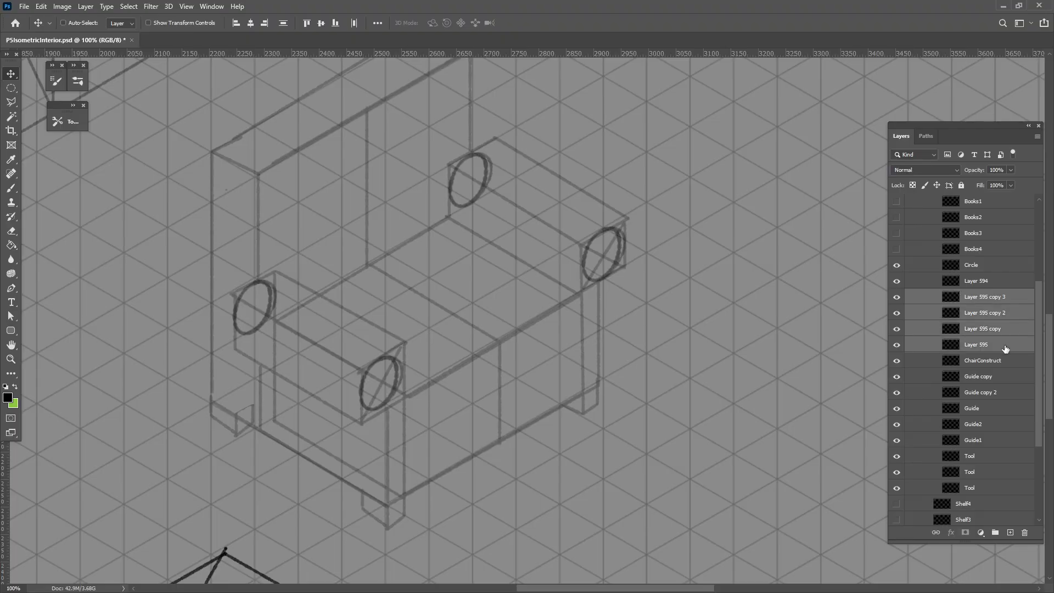
key("ctrl+e")
On a new layer above the ellipses, brush the backrest outline with a curved left side, top edge and rounded right corner
left_click(1010, 533)
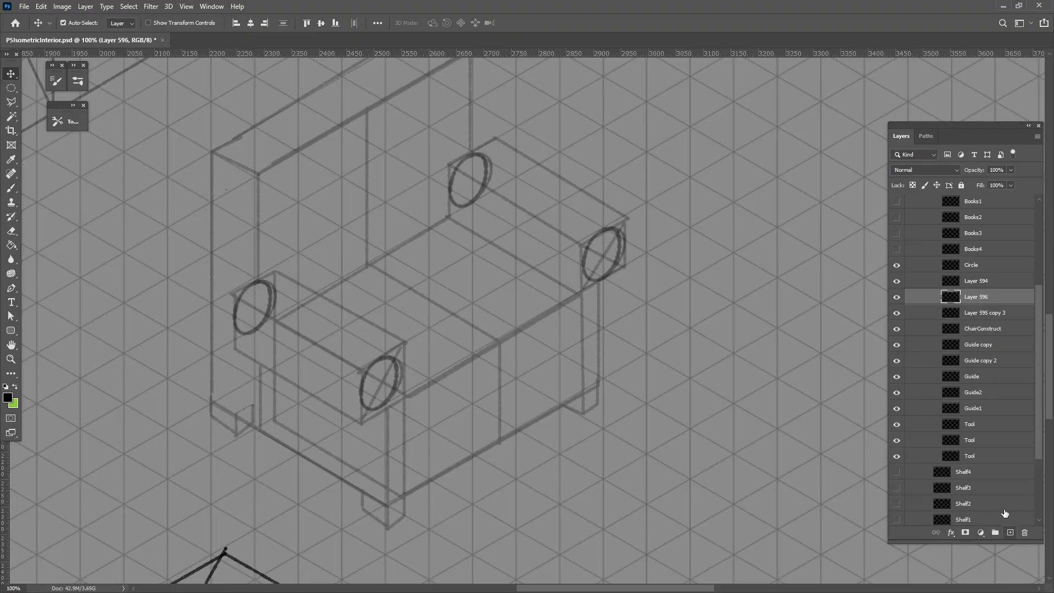
left_click(11, 188)
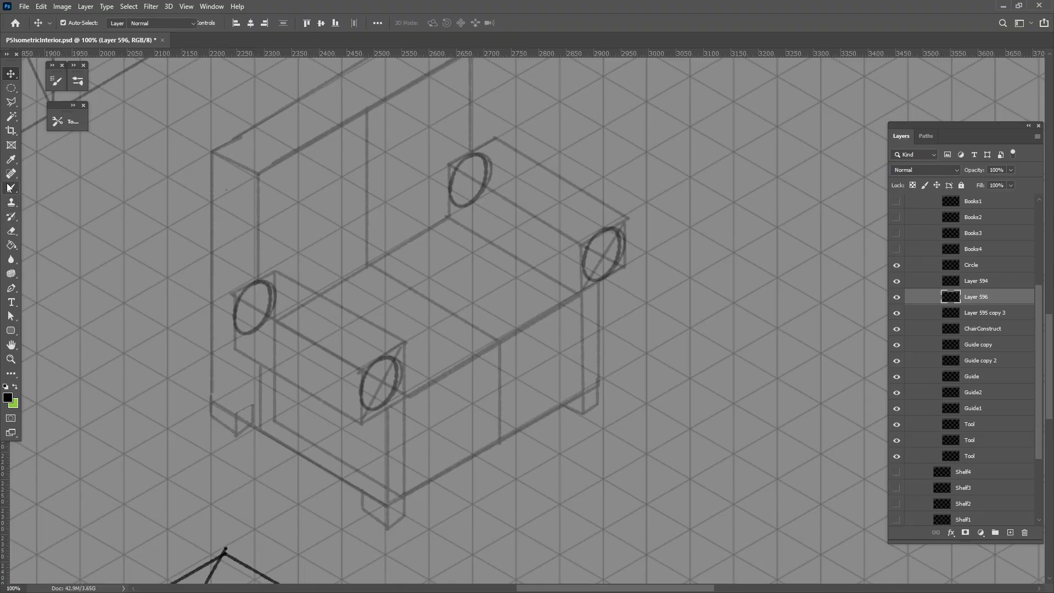
left_click_drag(394, 374, 374, 410)
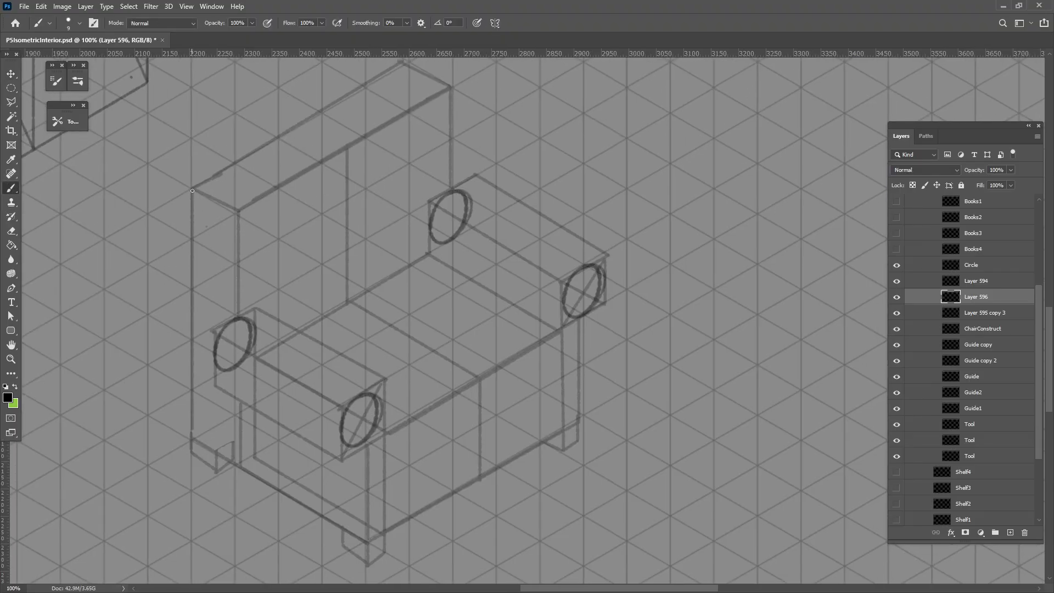
mouse_move(192, 190)
left_mouse_down()
mouse_move(205, 256)
mouse_move(192, 439)
left_mouse_up()
left_click_drag(416, 498, 377, 525)
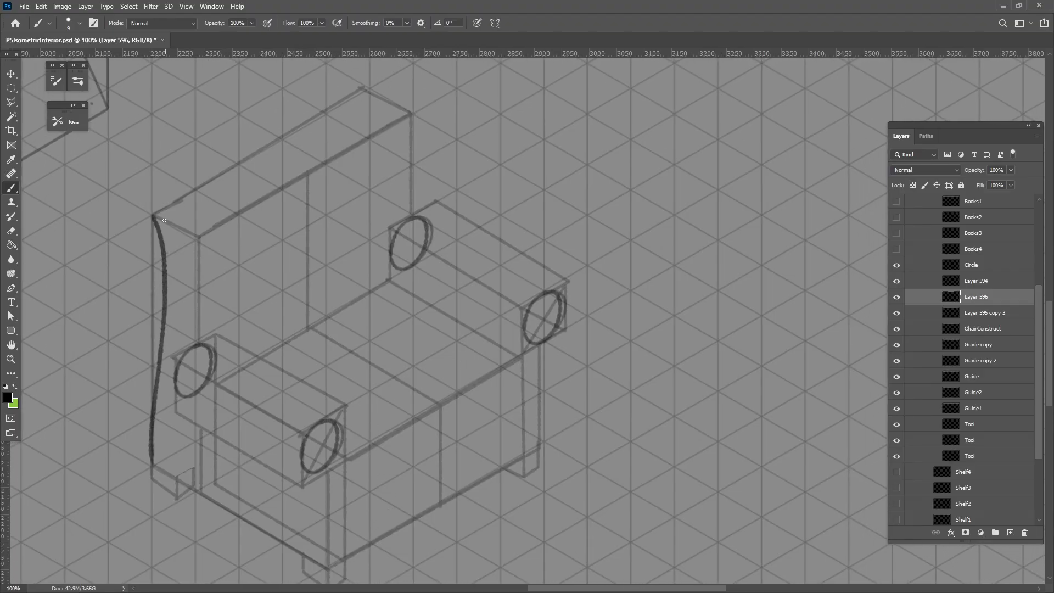
mouse_move(155, 218)
left_mouse_down()
mouse_move(227, 166)
mouse_move(368, 94)
mouse_move(405, 126)
mouse_move(415, 217)
left_mouse_up()
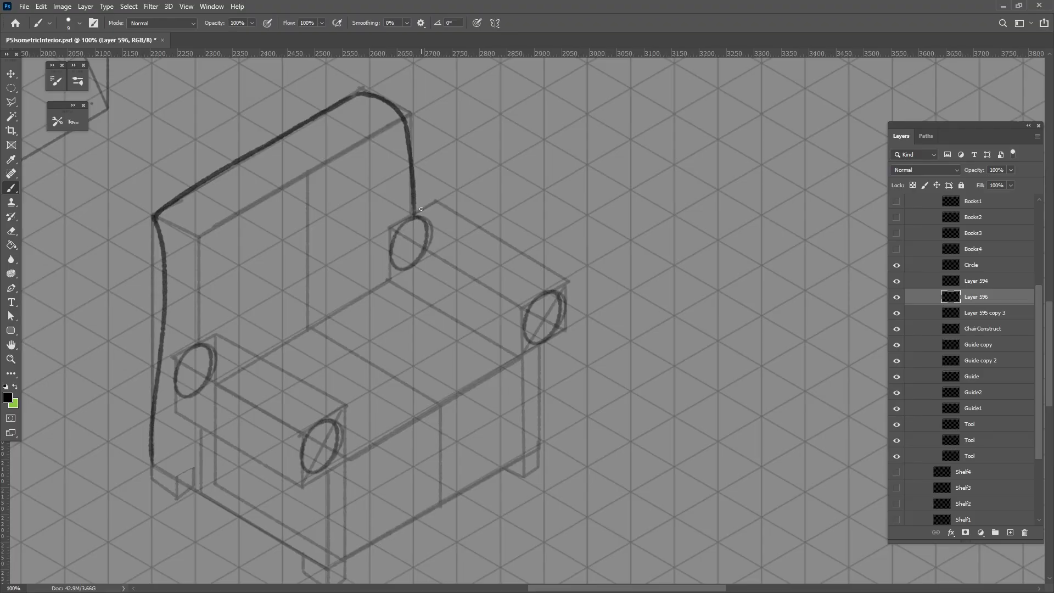
Brush the curved top edge of the right armrest and the upper and lower edges of the left armrest
mouse_move(422, 209)
left_mouse_down()
mouse_move(514, 258)
mouse_move(565, 307)
left_mouse_up()
key("ctrl+z")
mouse_move(419, 216)
left_mouse_down()
mouse_move(473, 230)
mouse_move(561, 295)
left_mouse_up()
key("ctrl+z")
mouse_move(423, 215)
left_mouse_down()
mouse_move(519, 259)
mouse_move(560, 295)
left_mouse_up()
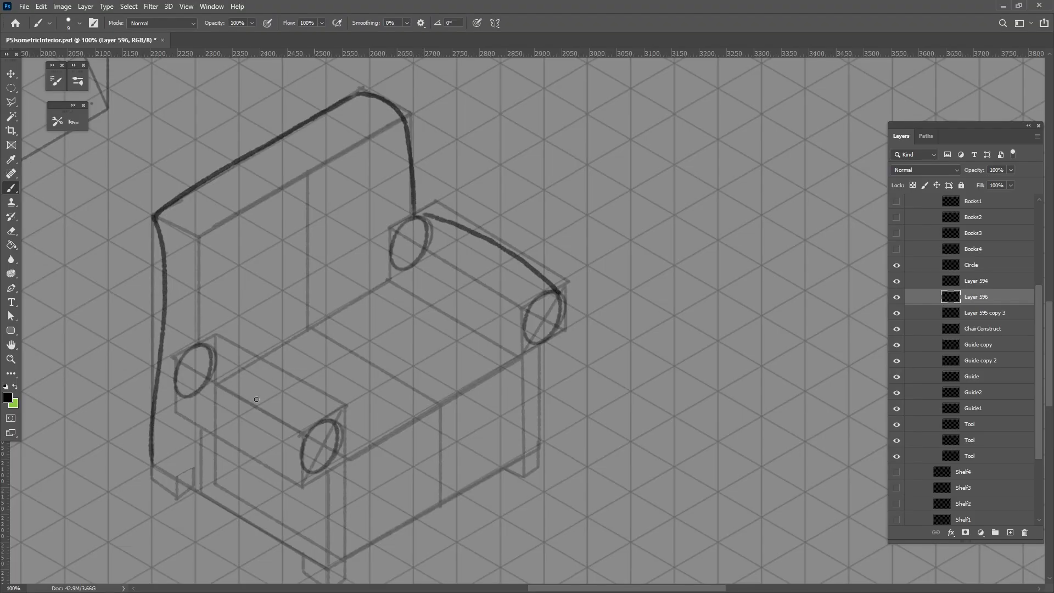
left_click_drag(179, 394, 307, 470)
mouse_move(212, 344)
left_mouse_down()
mouse_move(329, 408)
mouse_move(346, 478)
left_mouse_up()
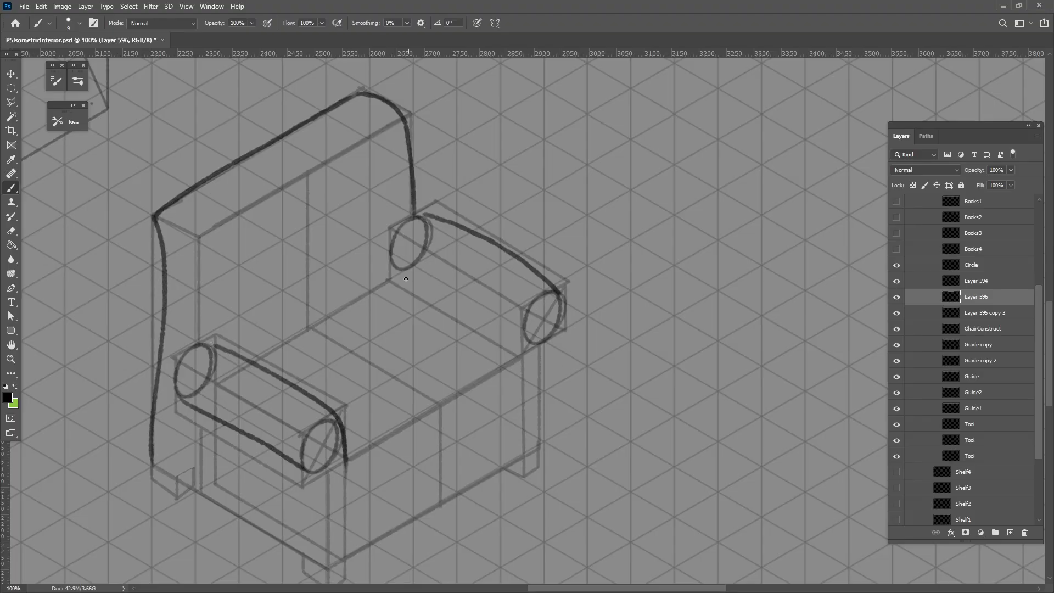
Brush the seat cushion outline, curving from the right armrest around the rounded front corner and back to the left armrest
mouse_move(395, 277)
left_mouse_down()
mouse_move(509, 355)
mouse_move(512, 404)
left_mouse_up()
mouse_move(348, 467)
left_mouse_down()
mouse_move(354, 496)
mouse_move(503, 412)
left_mouse_up()
key("ctrl+z")
mouse_move(346, 465)
left_mouse_down()
mouse_move(362, 498)
mouse_move(439, 459)
mouse_move(512, 401)
left_mouse_up()
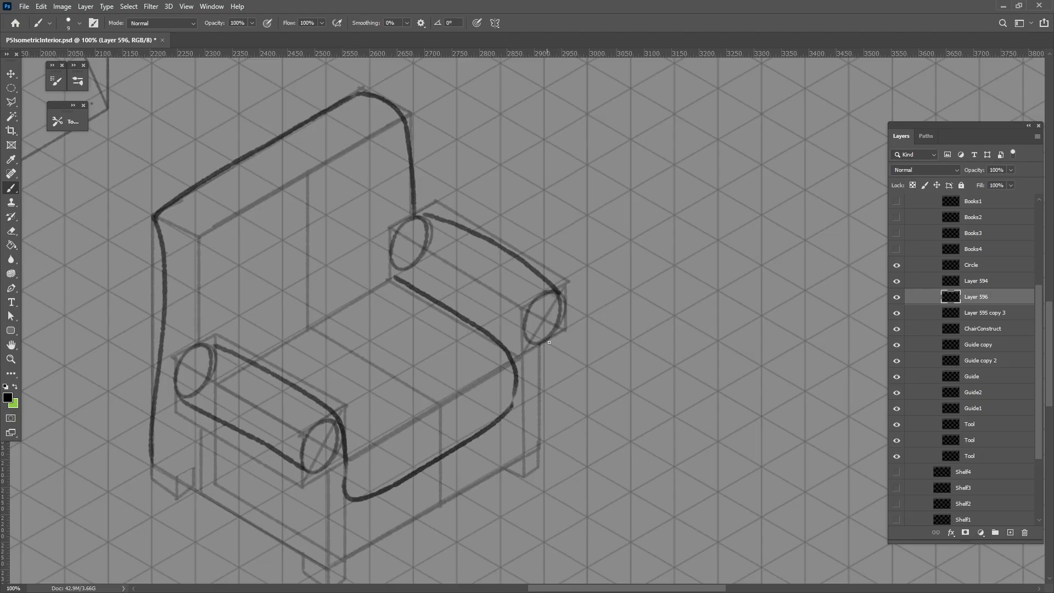
Brush the chair's right front vertical edge and the bottom edges of its front and left side
mouse_move(558, 327)
left_mouse_down()
mouse_move(561, 304)
mouse_move(540, 355)
mouse_move(537, 453)
left_mouse_up()
left_click_drag(380, 509, 411, 451)
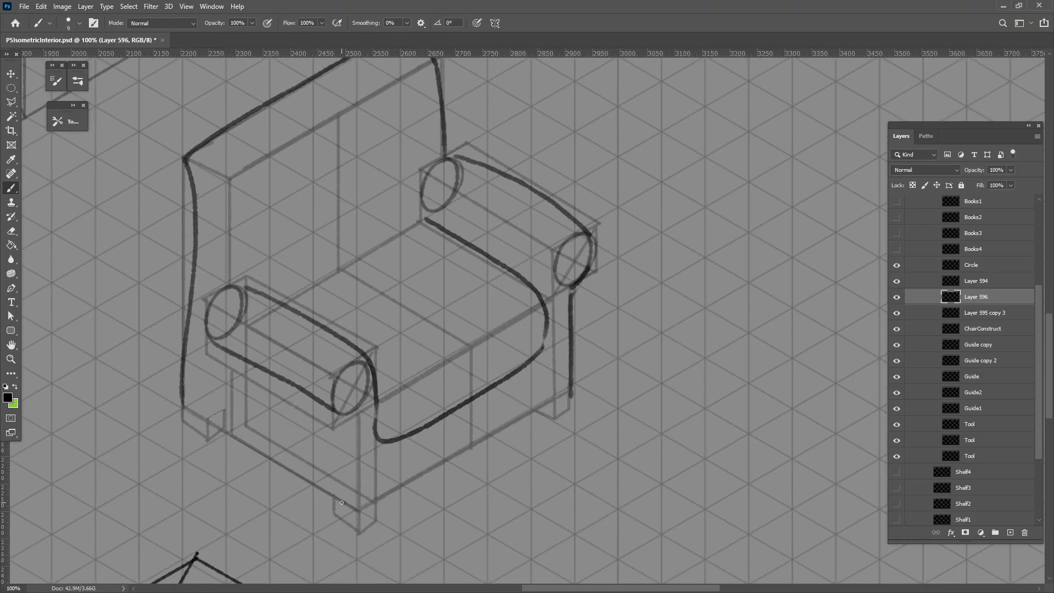
mouse_move(342, 502)
left_mouse_down()
mouse_move(410, 483)
mouse_move(571, 392)
left_mouse_up()
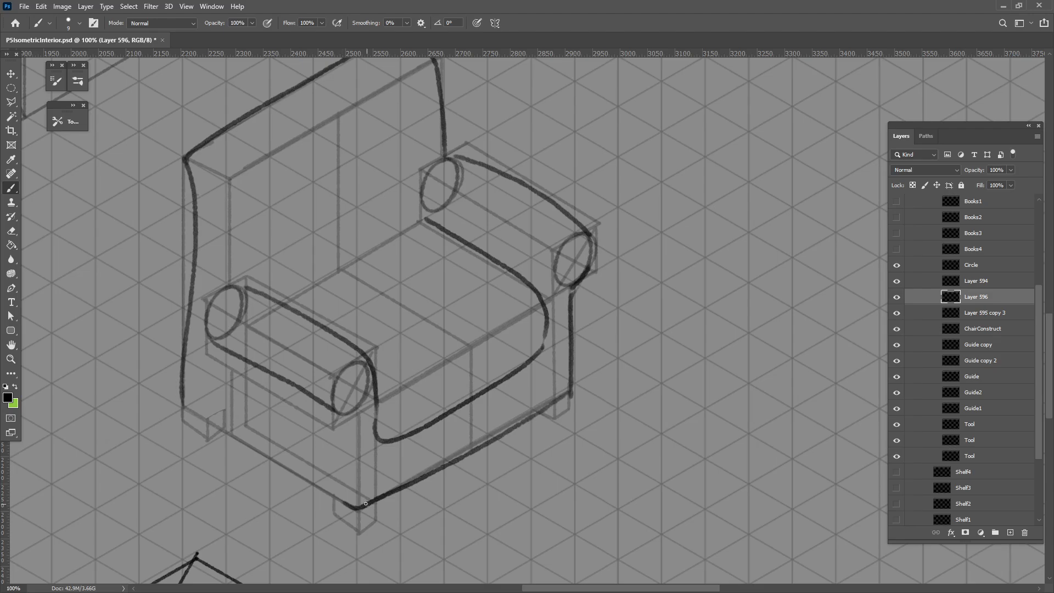
left_click_drag(181, 401, 354, 507)
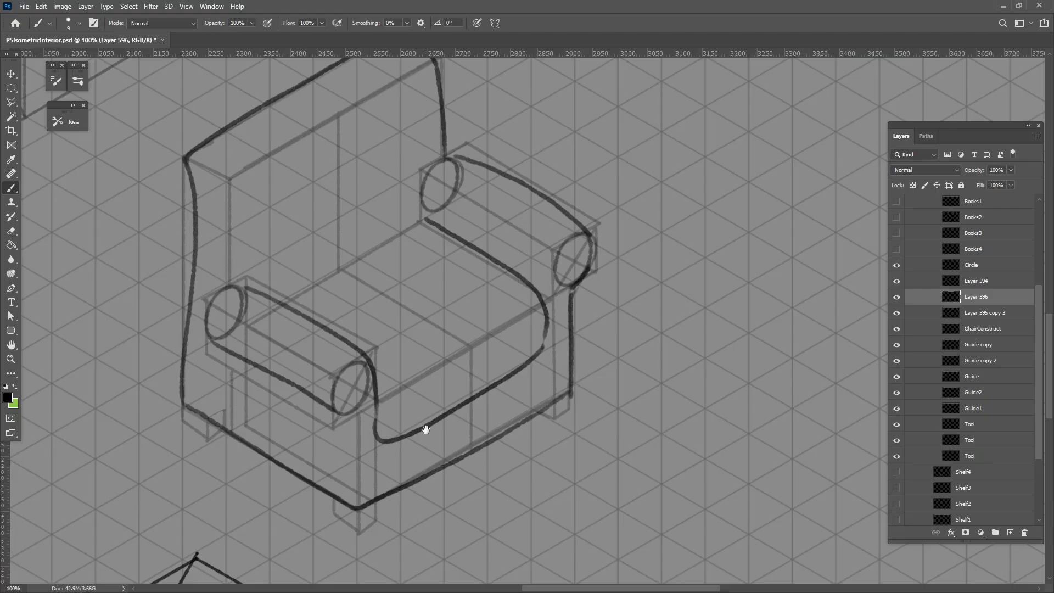
Brush the backrest's inner left edge, the seat's back edge and the inner curve beside the right armrest
left_click_drag(423, 430, 420, 493)
mouse_move(190, 252)
left_mouse_down()
mouse_move(218, 285)
mouse_move(226, 359)
left_mouse_up()
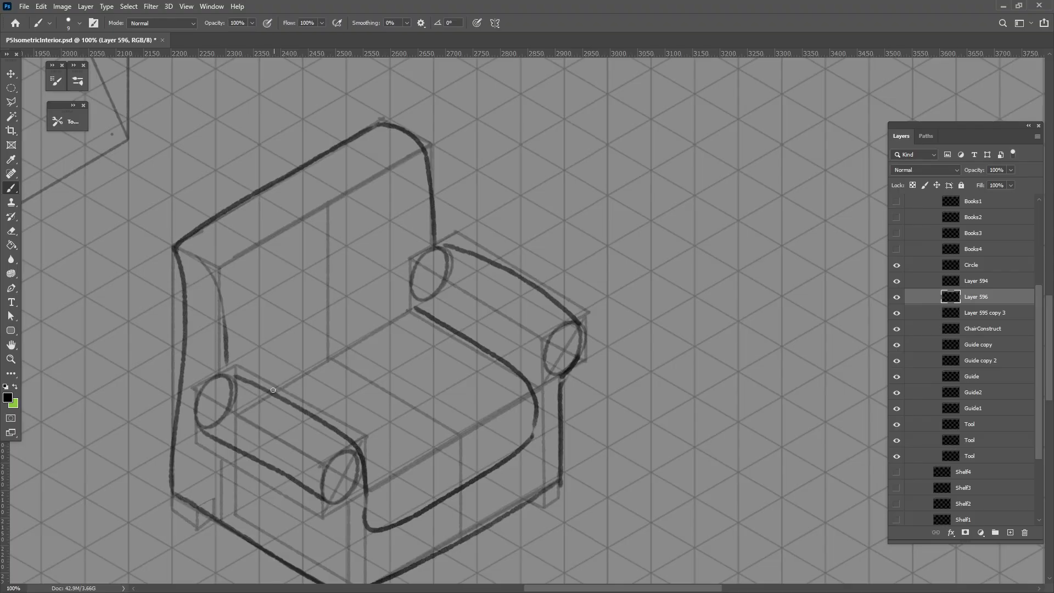
mouse_move(271, 391)
left_mouse_down()
mouse_move(414, 309)
mouse_move(437, 245)
left_mouse_up()
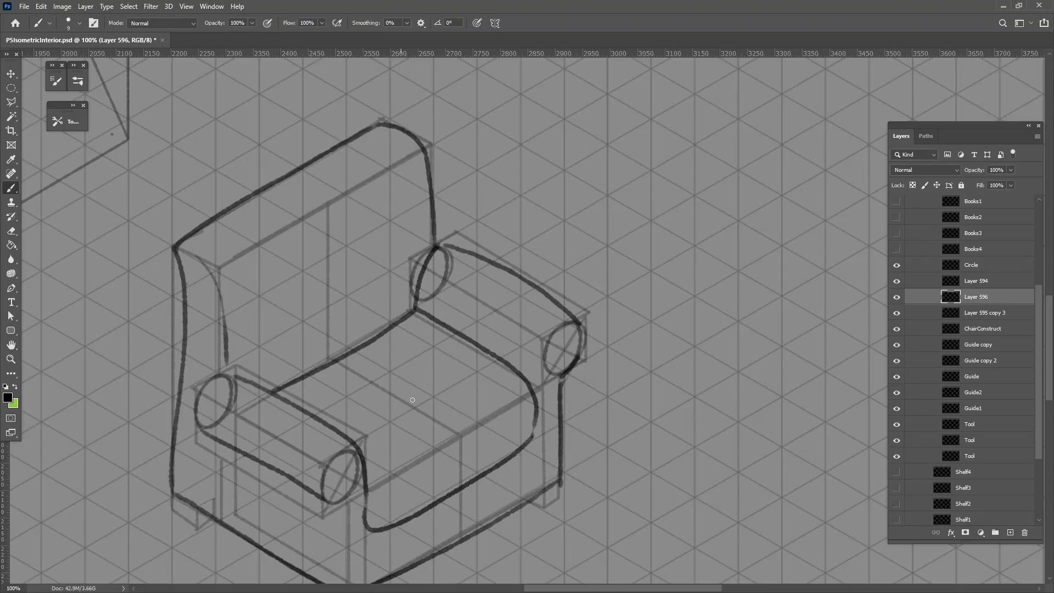
Brush two small oval buttons on the front of the chair's backrest
mouse_move(378, 399)
left_mouse_down()
mouse_move(387, 391)
mouse_move(379, 403)
left_mouse_up()
key("ctrl+alt+z")
left_click_drag(276, 290, 275, 306)
left_click_drag(373, 254, 377, 259)
Brush the chair's three visible feet under the front, right and rear left corners, following the construction blocks
mouse_move(433, 512)
left_mouse_down()
mouse_move(361, 532)
mouse_move(391, 453)
mouse_move(339, 494)
mouse_move(359, 507)
mouse_move(378, 497)
mouse_move(359, 509)
left_mouse_up()
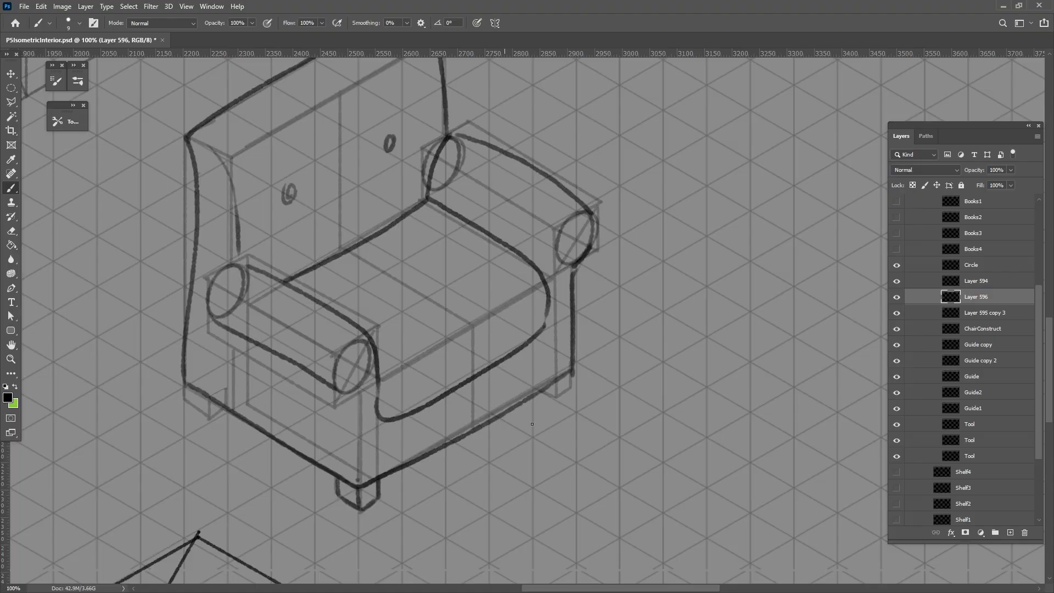
left_click_drag(541, 390, 558, 393)
left_click_drag(572, 374, 572, 389)
mouse_move(181, 380)
left_mouse_down()
mouse_move(185, 404)
mouse_move(216, 419)
mouse_move(208, 399)
mouse_move(210, 420)
left_mouse_up()
left_click_drag(210, 421, 225, 407)
key("ctrl+minus")
key("ctrl+minus")
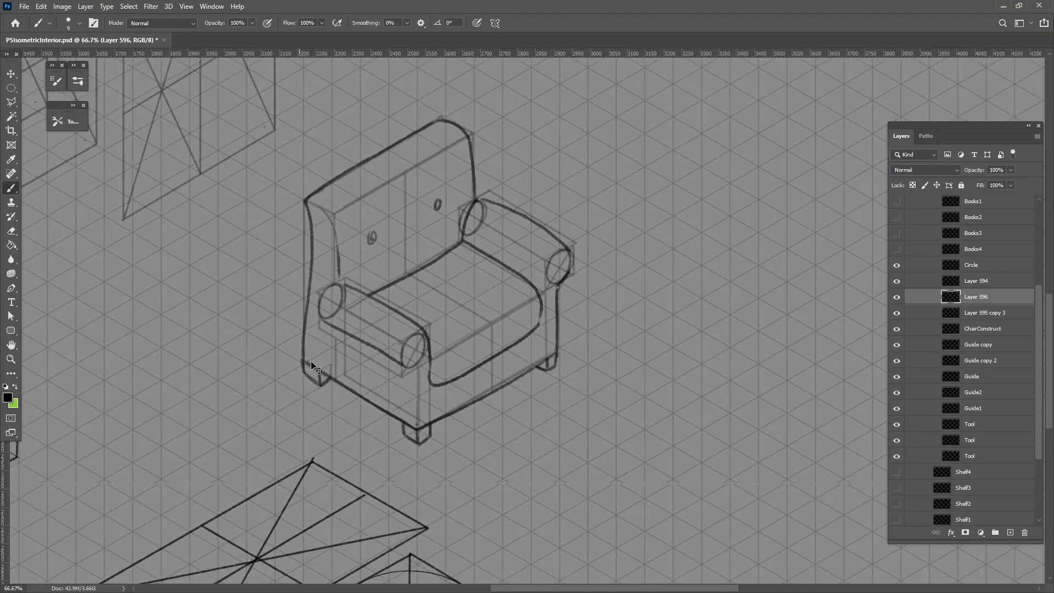
Toggle the visibility of Layer 596 to compare the chair outline with the box construction
left_click(11, 230)
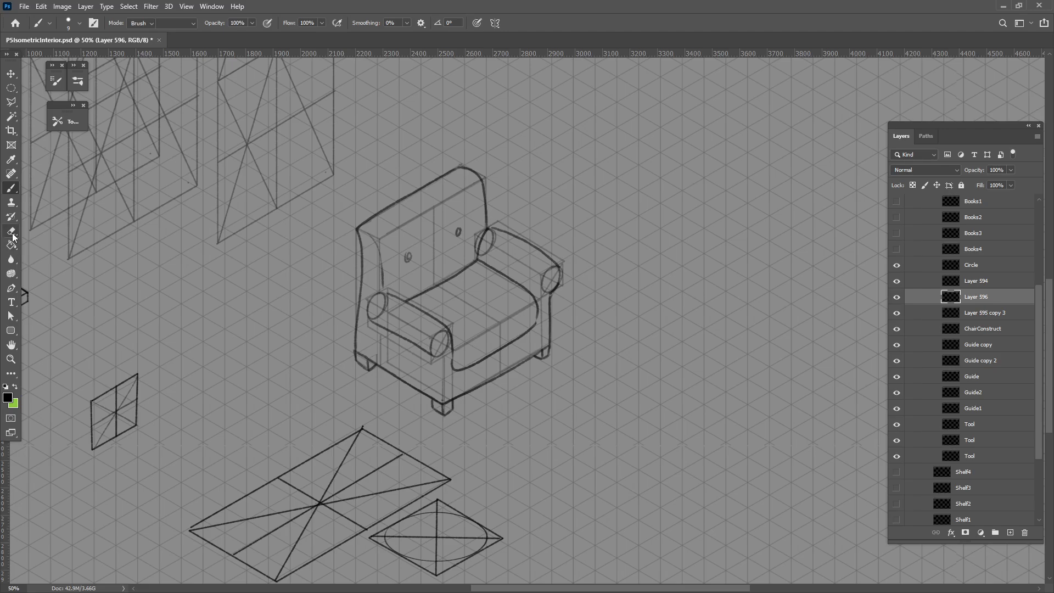
left_click(897, 297)
left_click(897, 297)
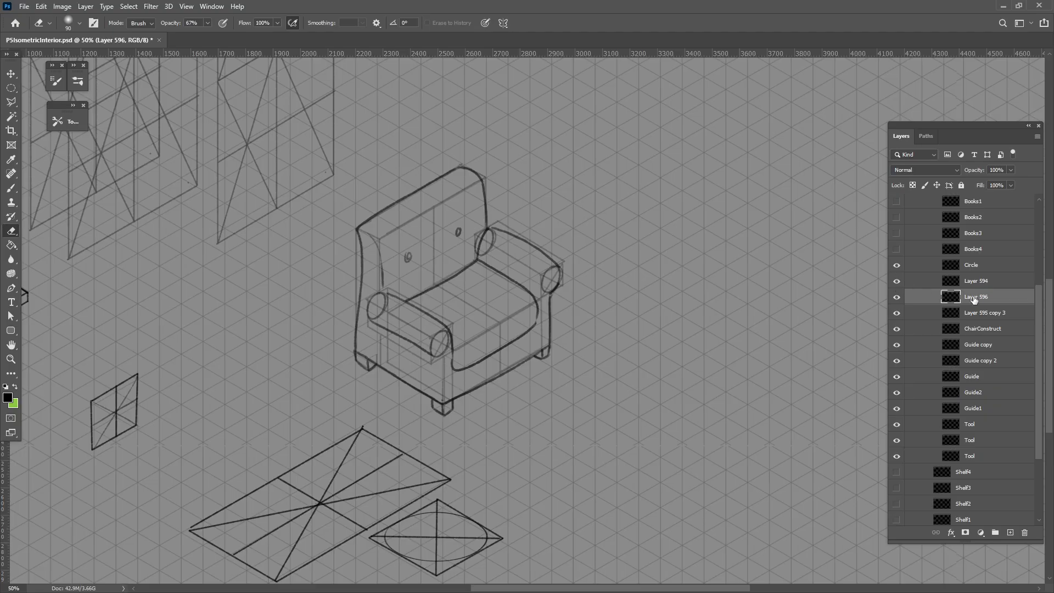
left_click(898, 297)
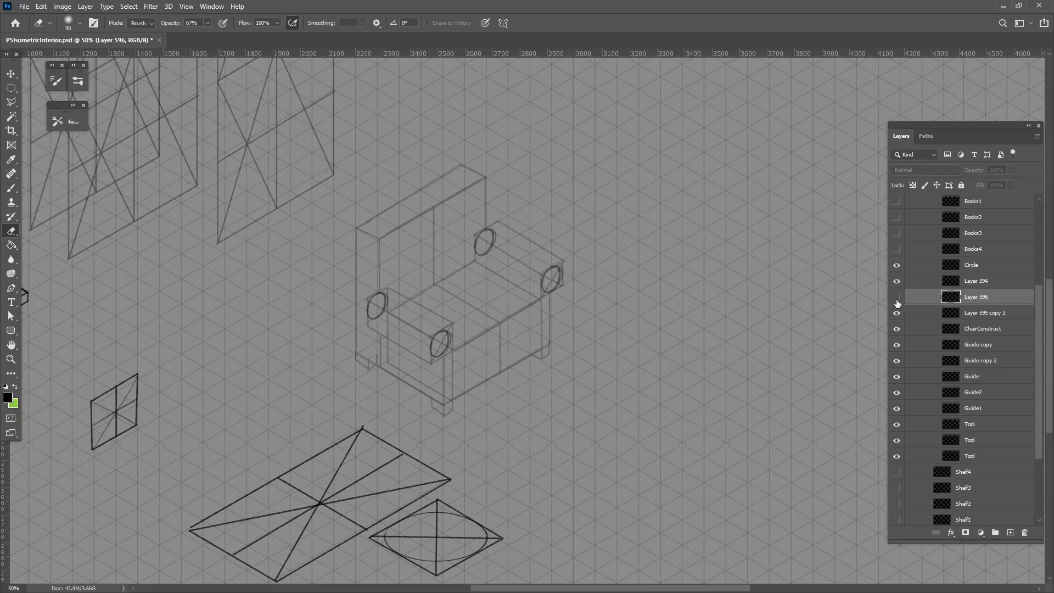
left_click(897, 297)
Try moving the chair outline to the right of the box construction
left_click(11, 74)
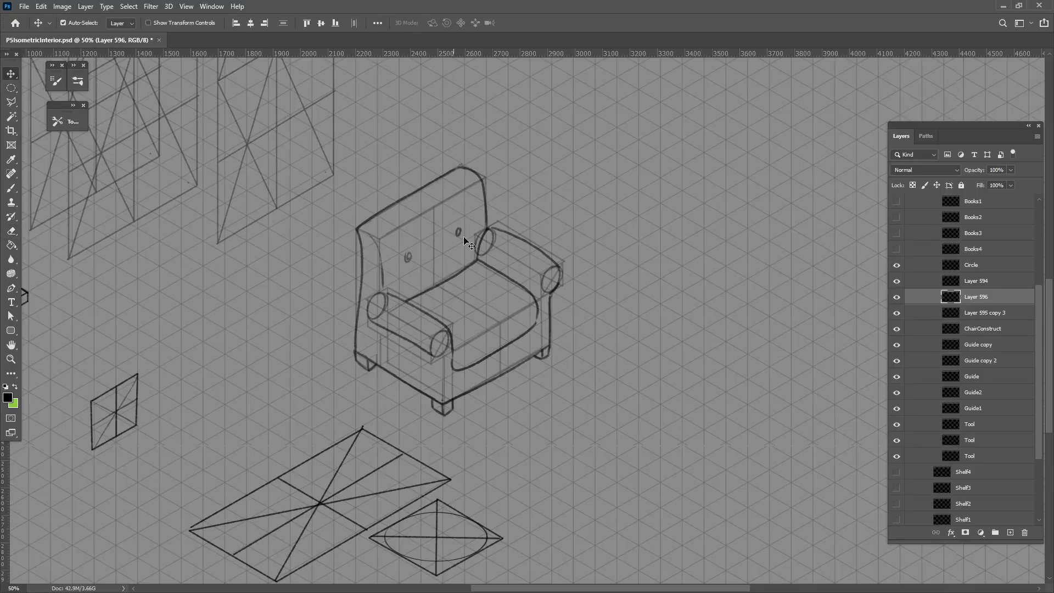
mouse_move(481, 261)
left_mouse_down()
mouse_move(582, 249)
mouse_move(715, 275)
left_mouse_up()
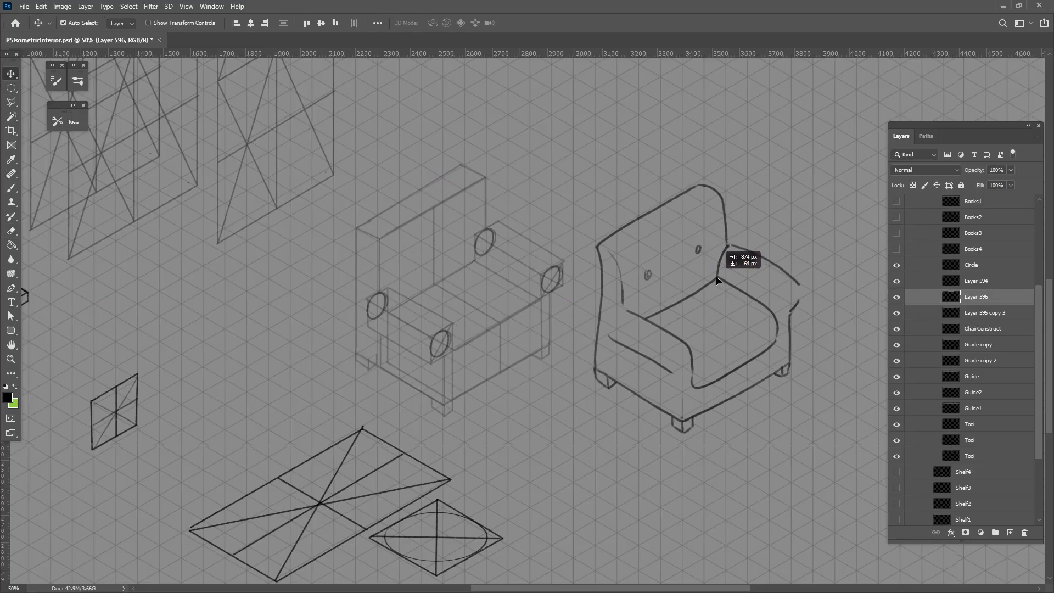
key("ctrl+z")
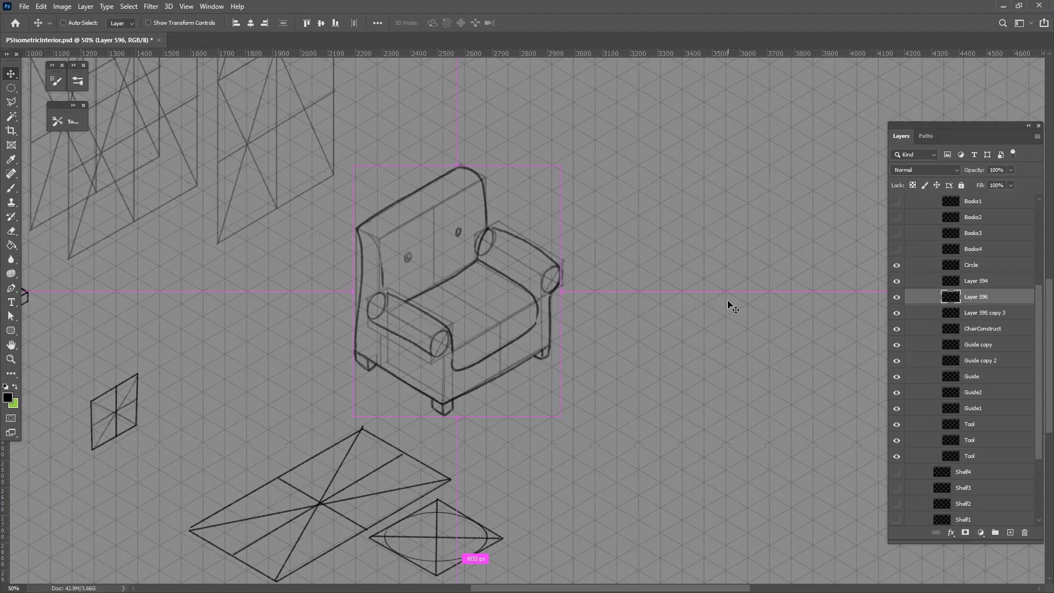
Brush the left armrest's rounded ends and the vertical front edge beneath it, and hide Layer 594
left_click(10, 187)
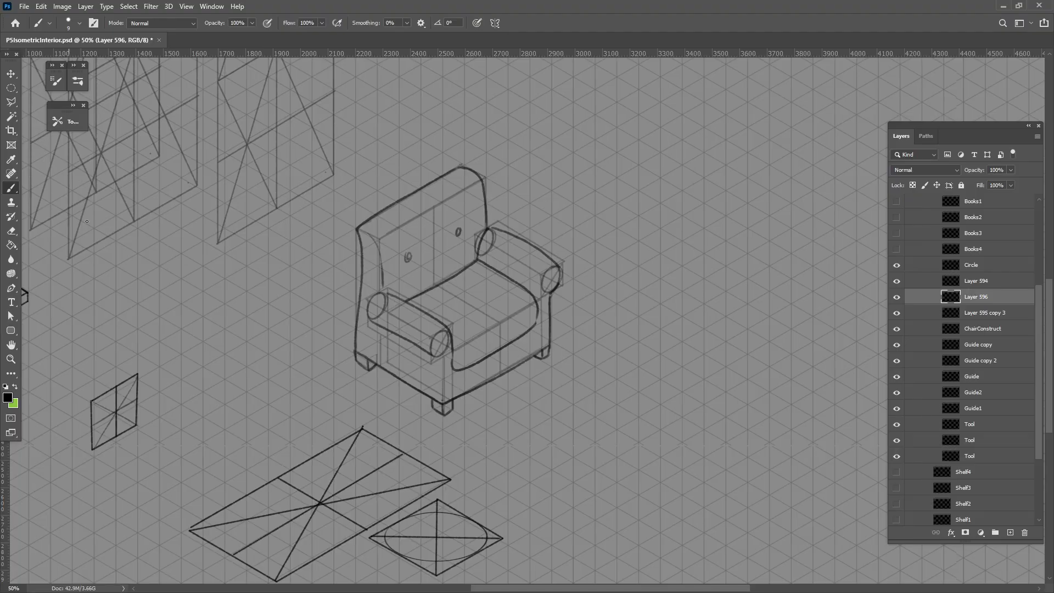
mouse_move(434, 332)
left_mouse_down()
mouse_move(446, 357)
mouse_move(447, 332)
mouse_move(442, 393)
left_mouse_up()
mouse_move(372, 322)
left_mouse_down()
mouse_move(386, 291)
mouse_move(368, 321)
left_mouse_up()
key("ctrl+z")
left_click(896, 280)
Move the chair outline up and to the right, off the box construction
left_click(11, 73)
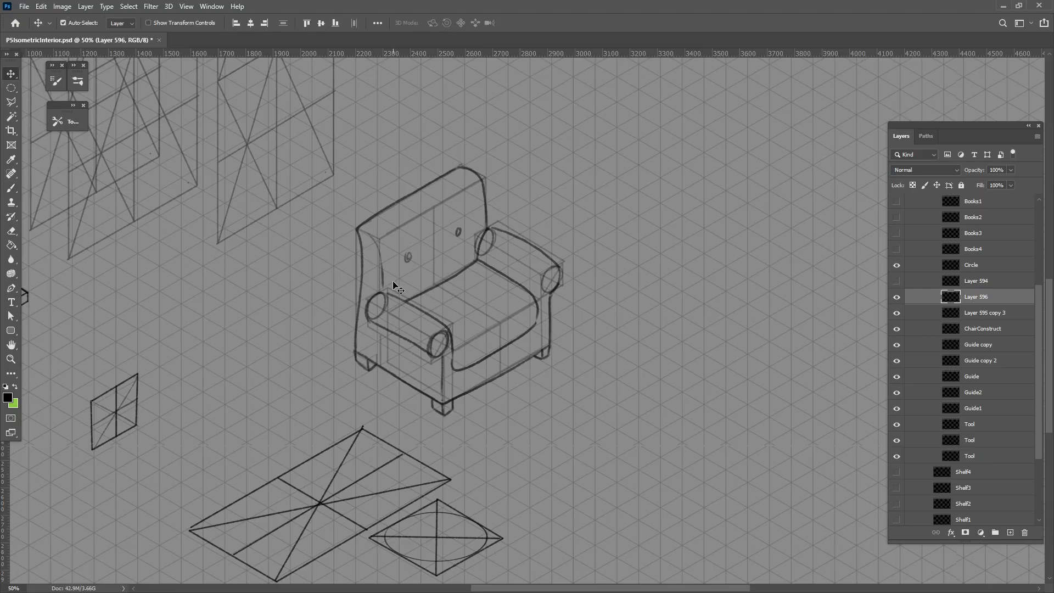
mouse_move(419, 313)
left_mouse_down()
mouse_move(551, 258)
mouse_move(602, 222)
left_mouse_up()
left_click_drag(540, 240, 408, 306)
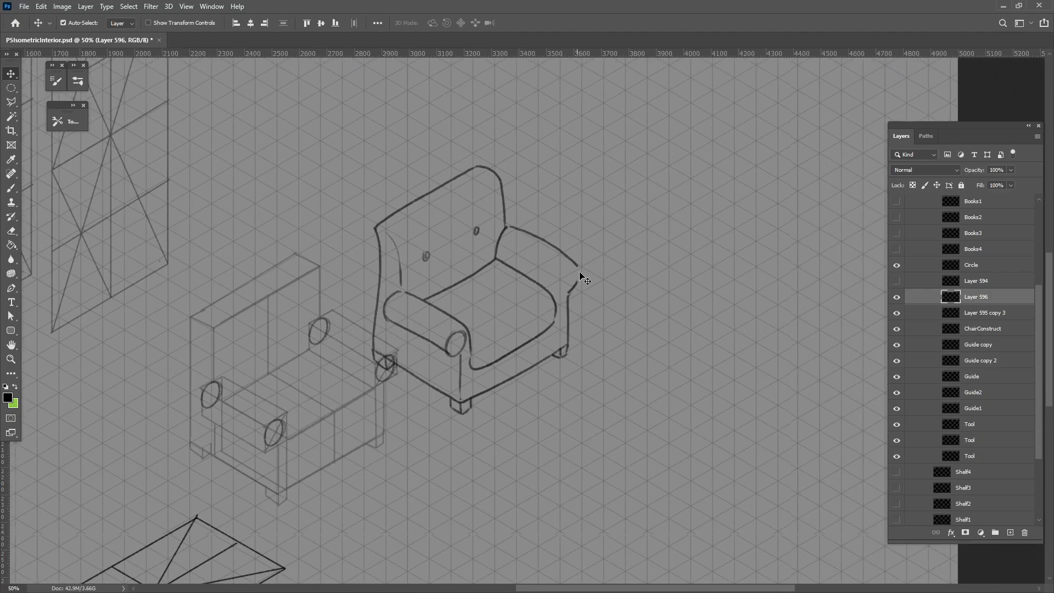
Brush the right armrest's round front end and its outer curve, plus a front edge line on the seat cushion
left_click(11, 188)
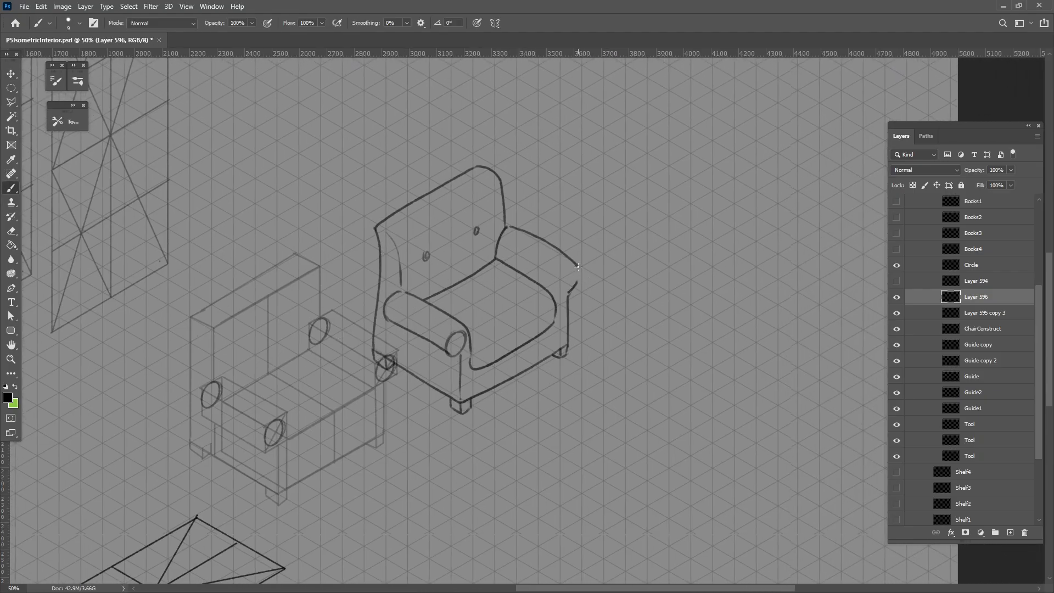
mouse_move(577, 265)
left_mouse_down()
mouse_move(575, 285)
mouse_move(571, 274)
left_mouse_up()
left_click_drag(575, 269, 567, 290)
mouse_move(445, 339)
left_mouse_down()
mouse_move(540, 376)
mouse_move(611, 332)
left_mouse_up()
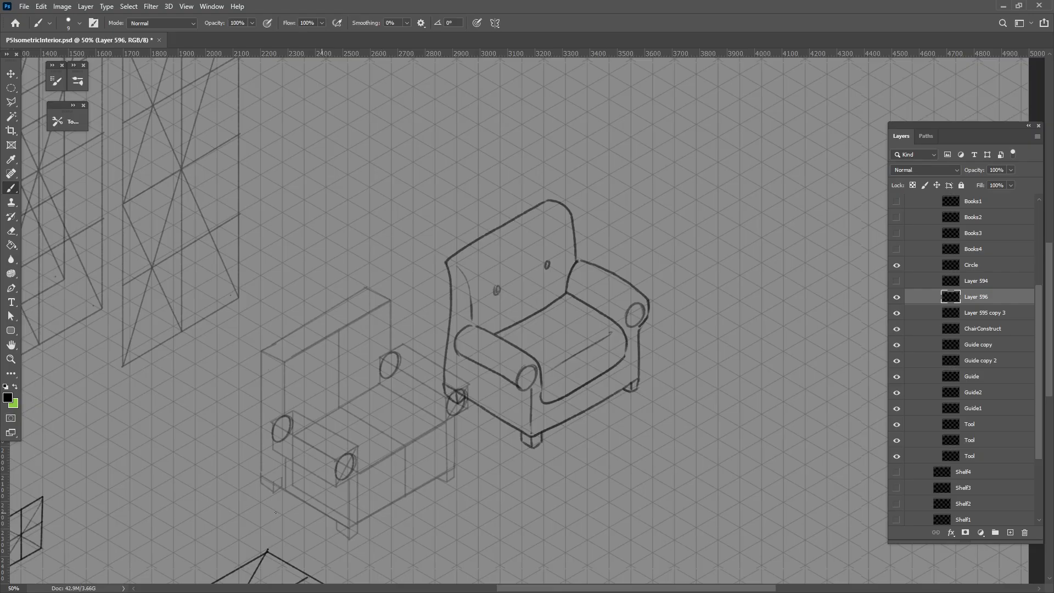
Move the chair outline farther up and right so it clears the box construction completely
left_click_drag(164, 439, 223, 470)
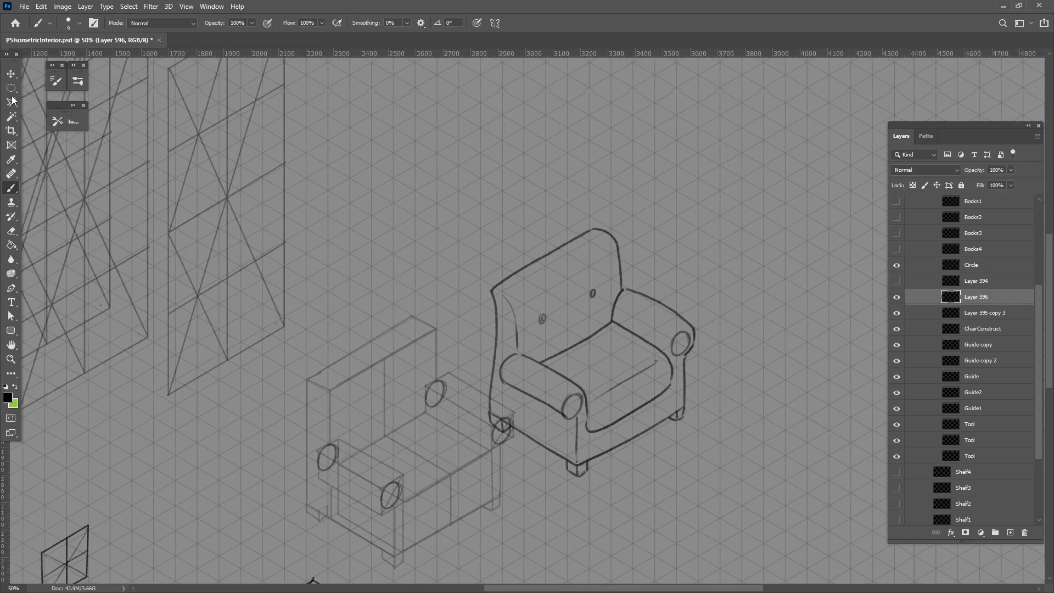
left_click(11, 74)
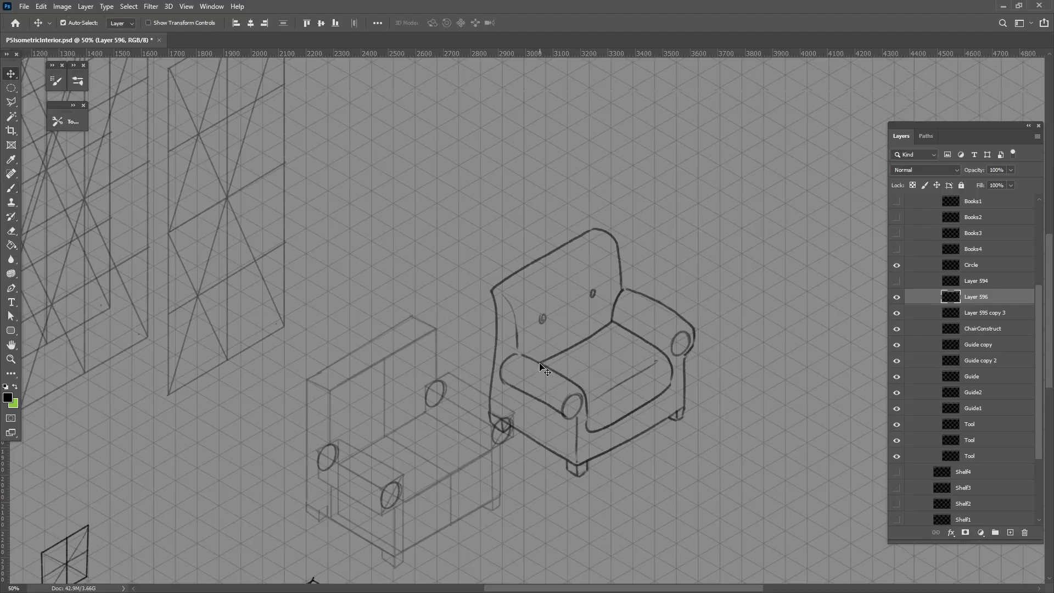
mouse_move(544, 371)
left_mouse_down()
mouse_move(536, 305)
mouse_move(588, 343)
mouse_move(579, 348)
left_mouse_up()
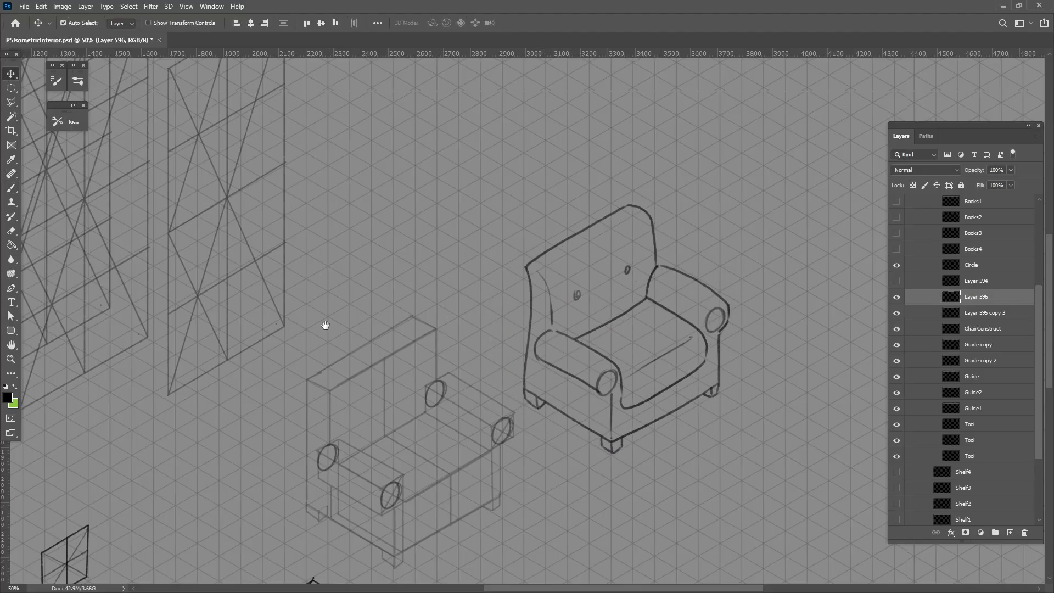
Try moving the window frame and its sill, layers WindowFrame and Layer 8 copy 3, onto the neighbouring guide panels
left_click_drag(328, 325, 547, 373)
left_click_drag(412, 318, 496, 398)
mouse_move(225, 391)
left_mouse_down()
mouse_move(266, 288)
mouse_move(260, 276)
left_mouse_up()
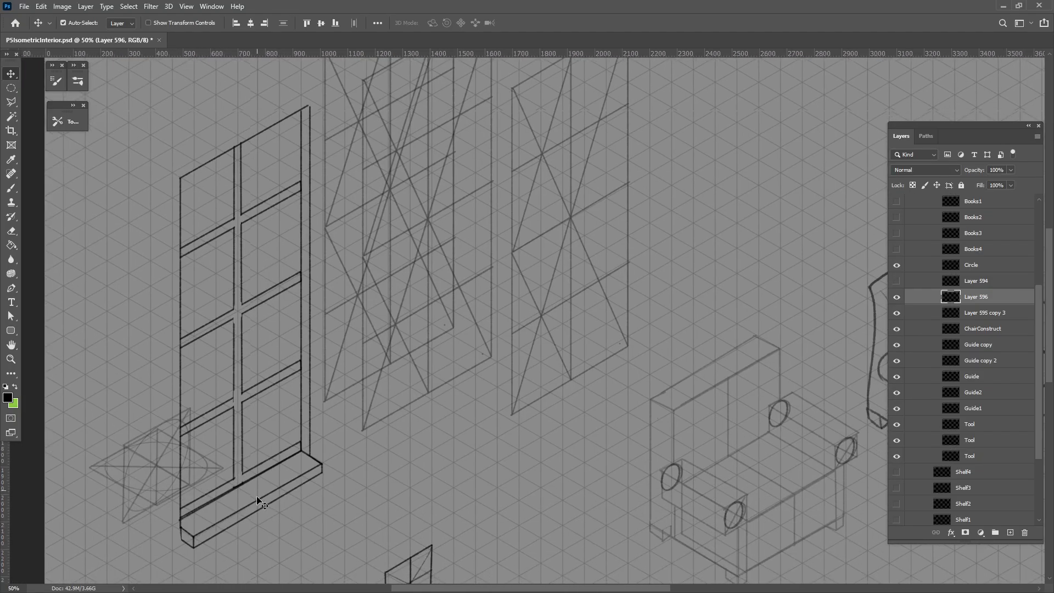
left_click(319, 463)
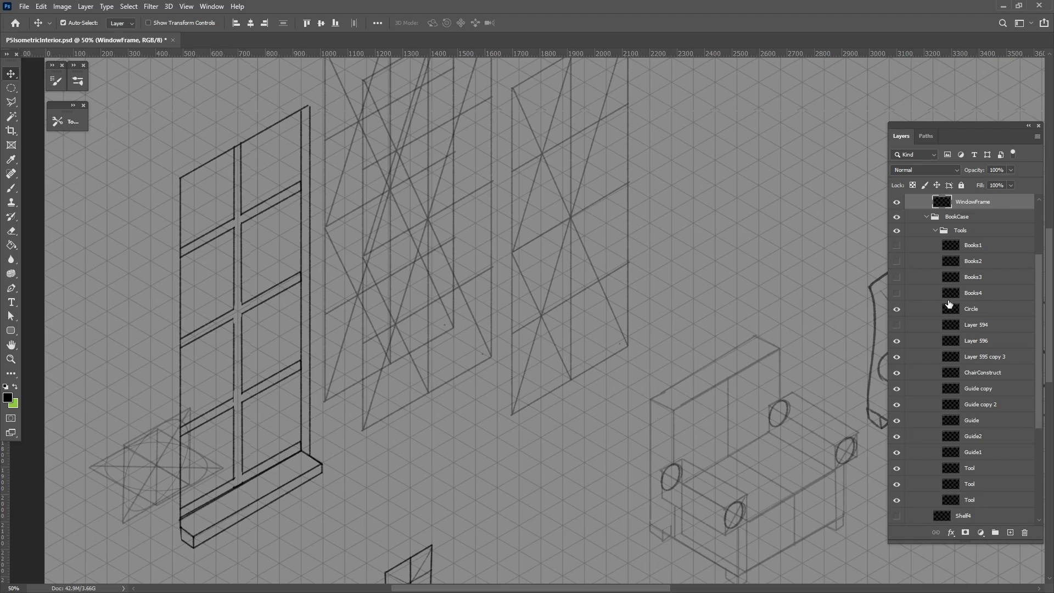
scroll(947, 296, "up", 1)
left_click(967, 234, "shift")
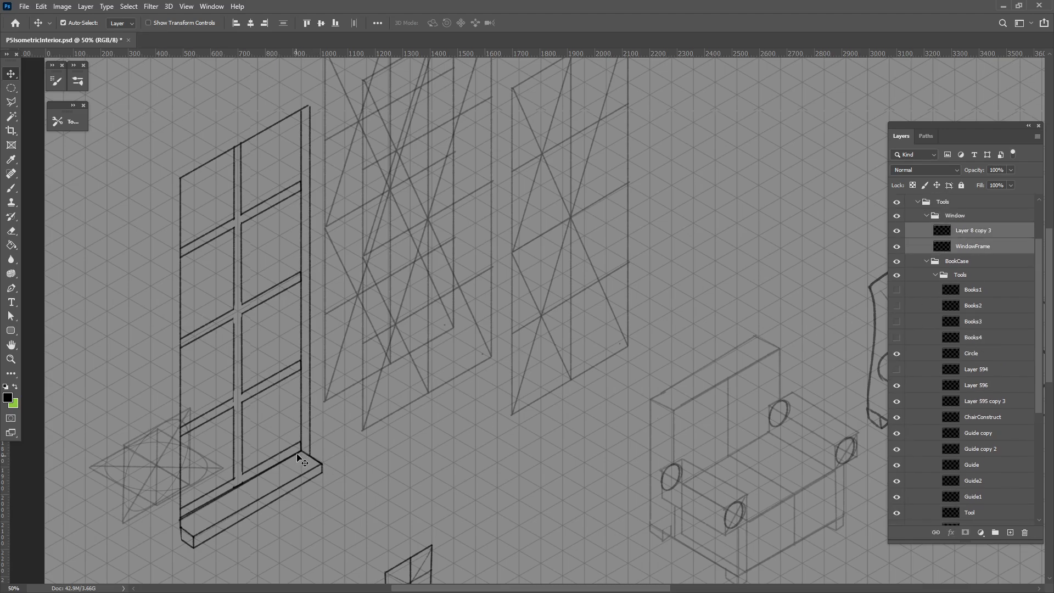
left_click_drag(299, 452, 486, 359)
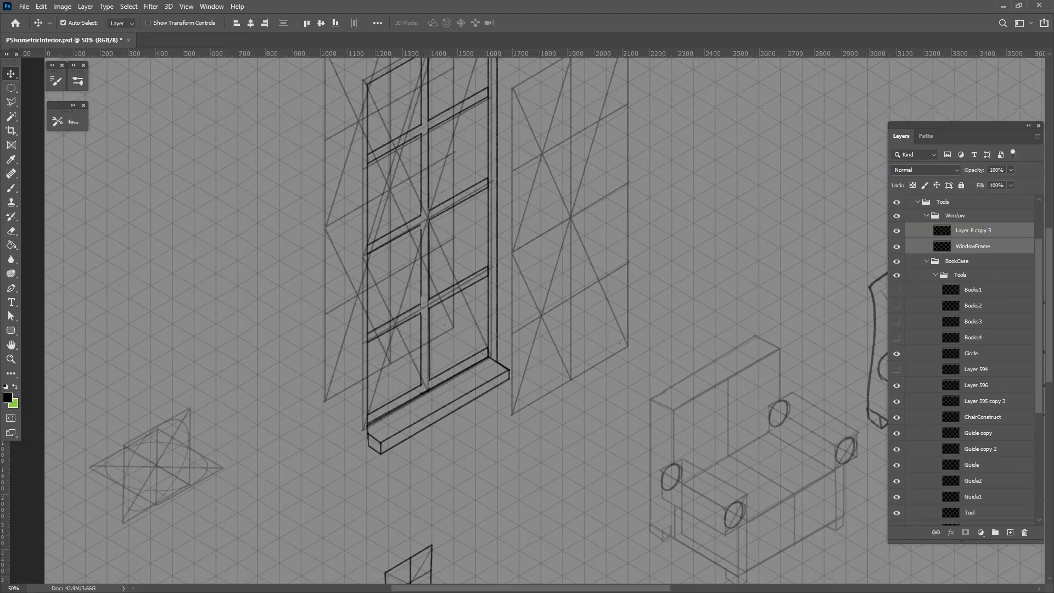
key("ctrl+z")
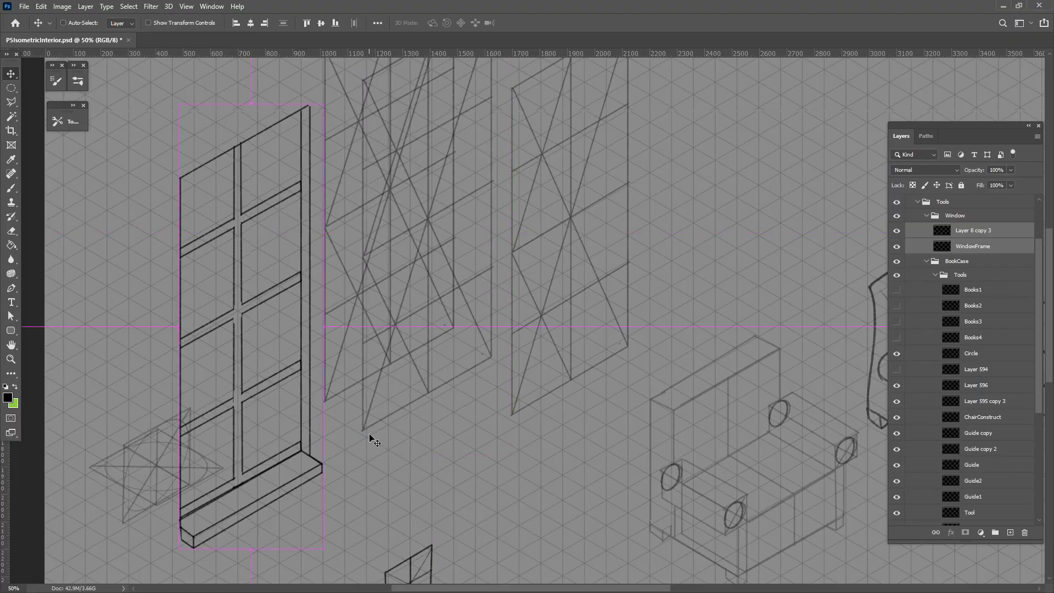
On a new layer above the Guide layer, brush a box's top face connecting the top corners of the two overlapping guide panels
scroll(393, 400, "up", 4)
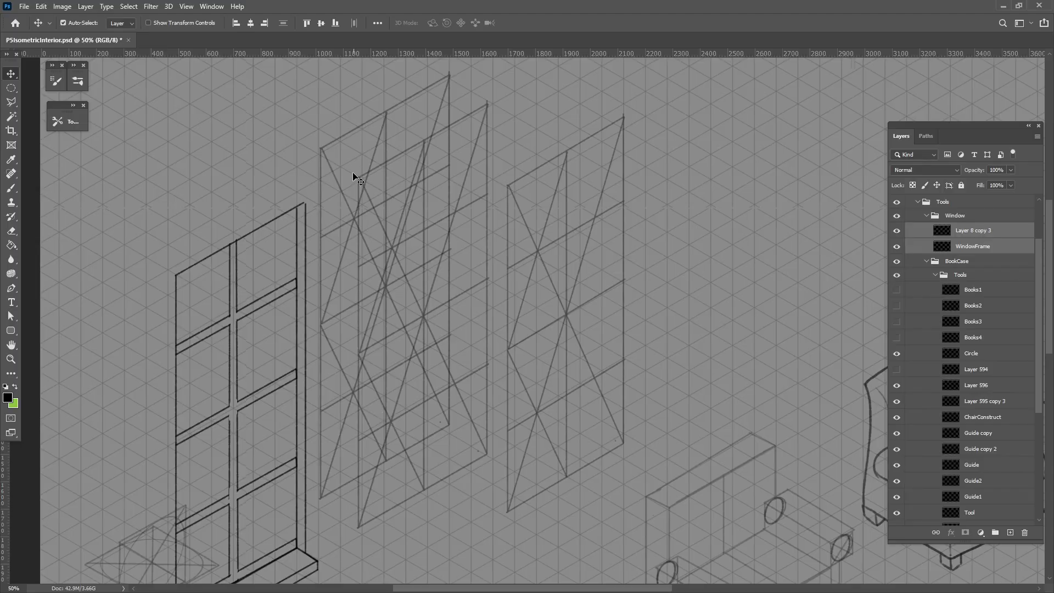
left_click(355, 178)
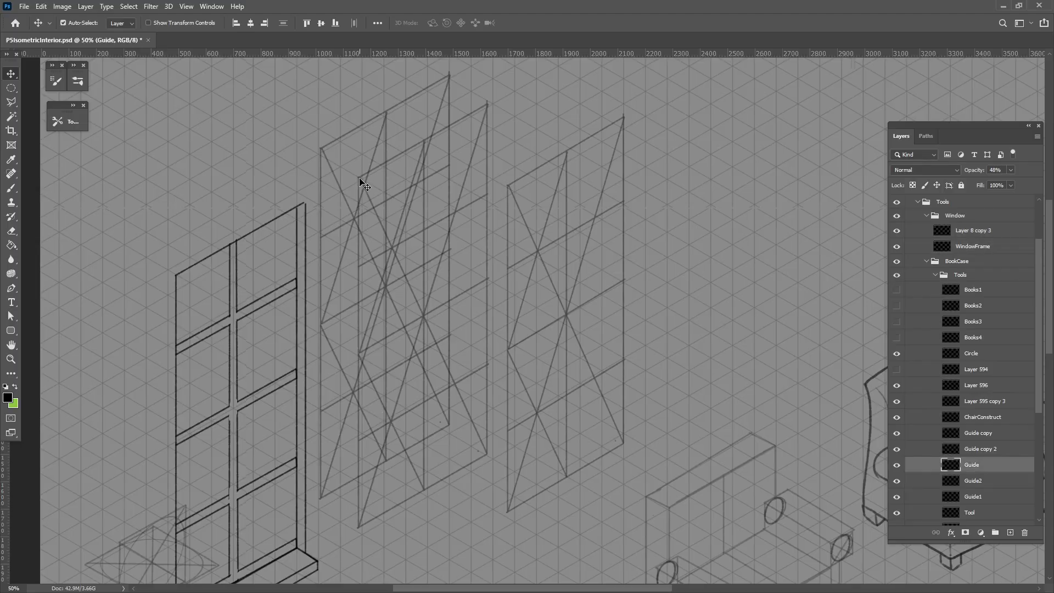
left_click(11, 188)
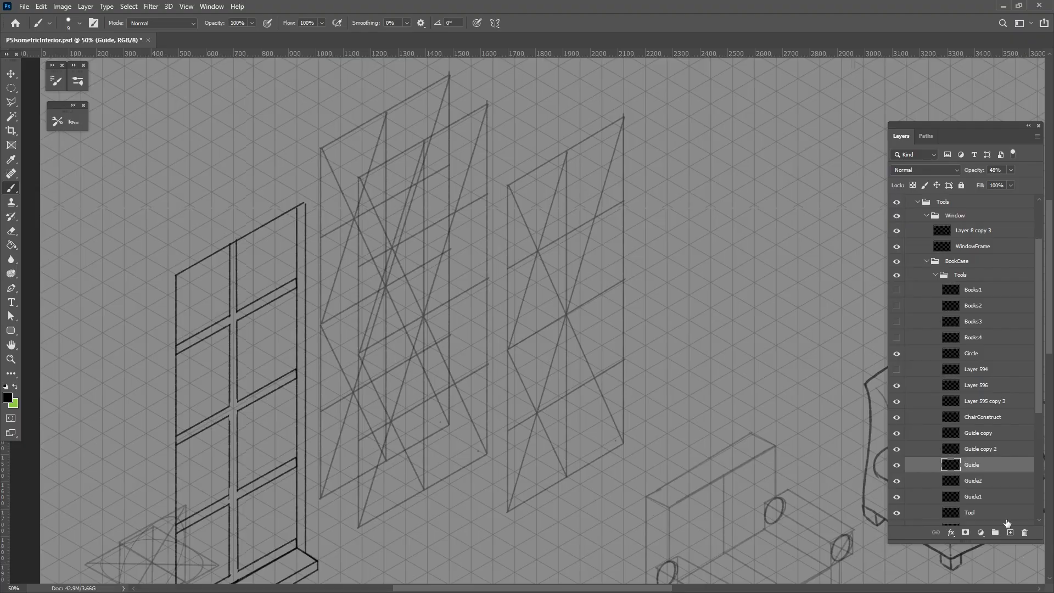
left_click(1010, 533)
left_click_drag(450, 75, 486, 104)
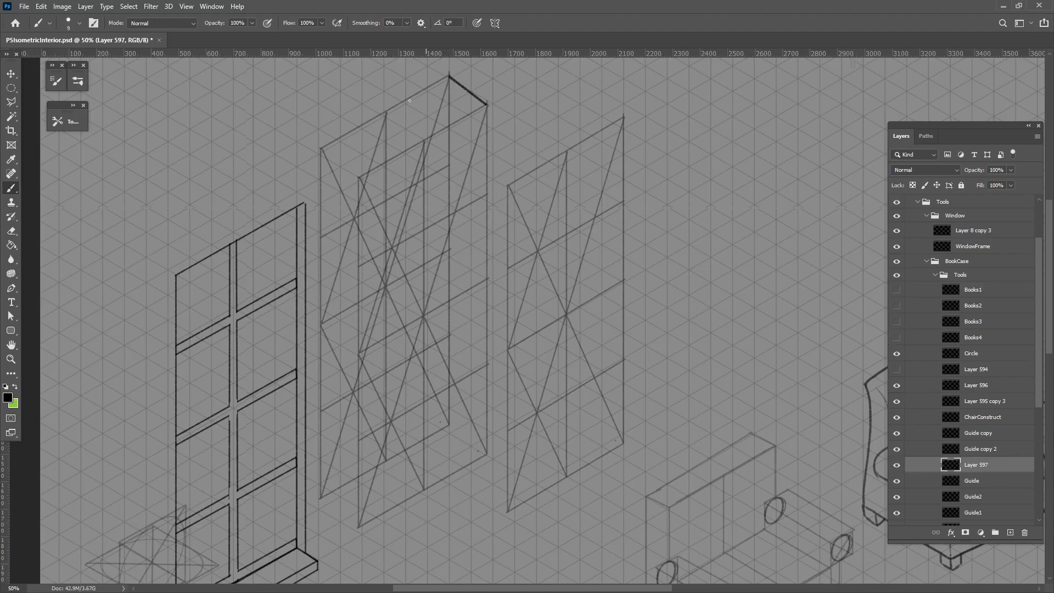
left_click(323, 148, "shift")
left_click(359, 178, "shift")
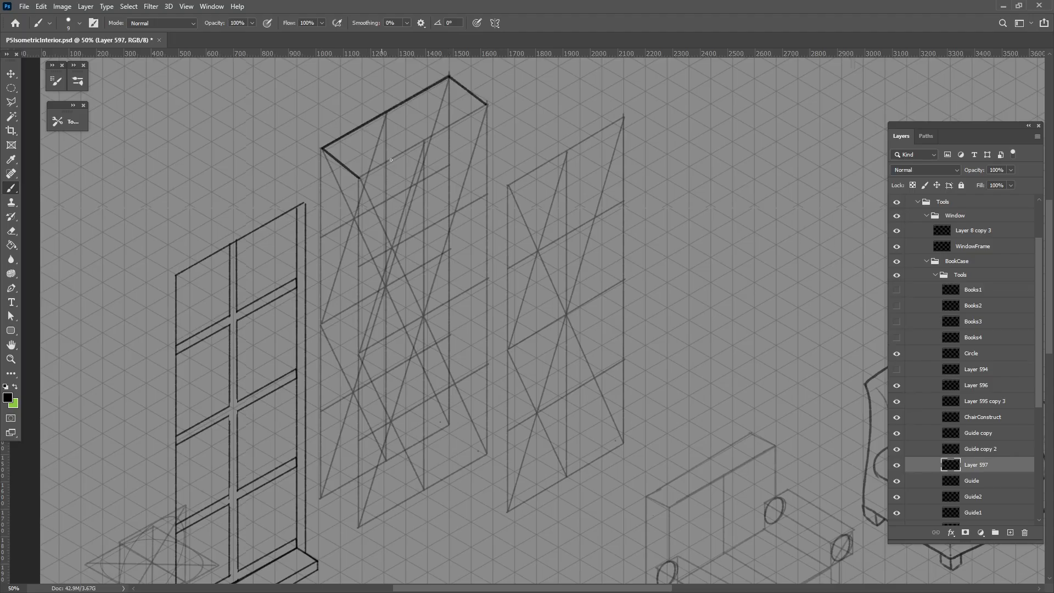
left_click(486, 104, "shift")
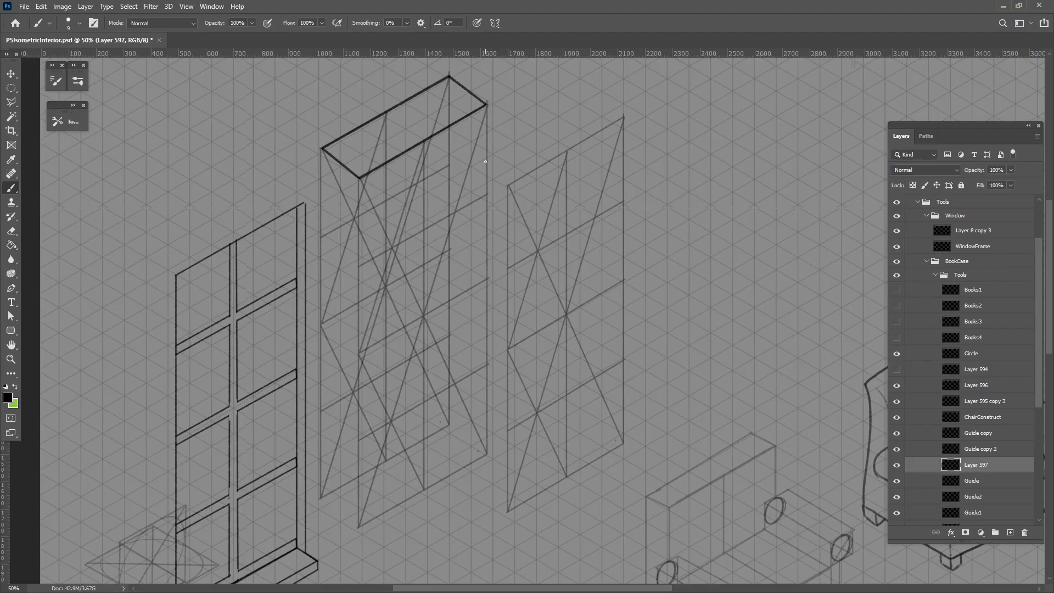
Brush the tall box's vertical edges and bottom edges down along the two guide panels
left_click(486, 453, "shift")
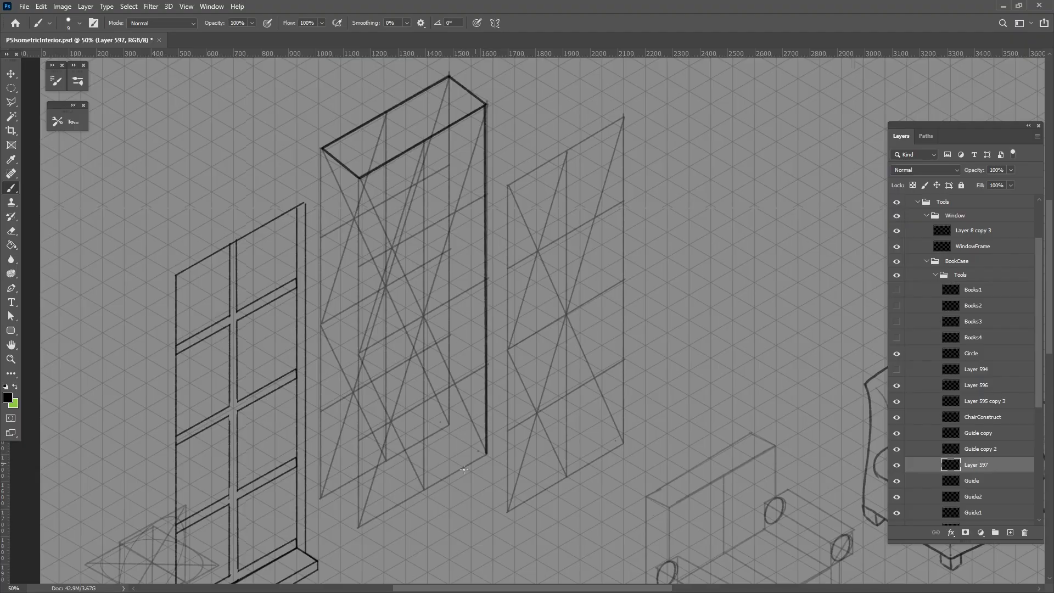
left_click(359, 528, "shift")
left_click(320, 498, "shift")
left_click(322, 149, "shift")
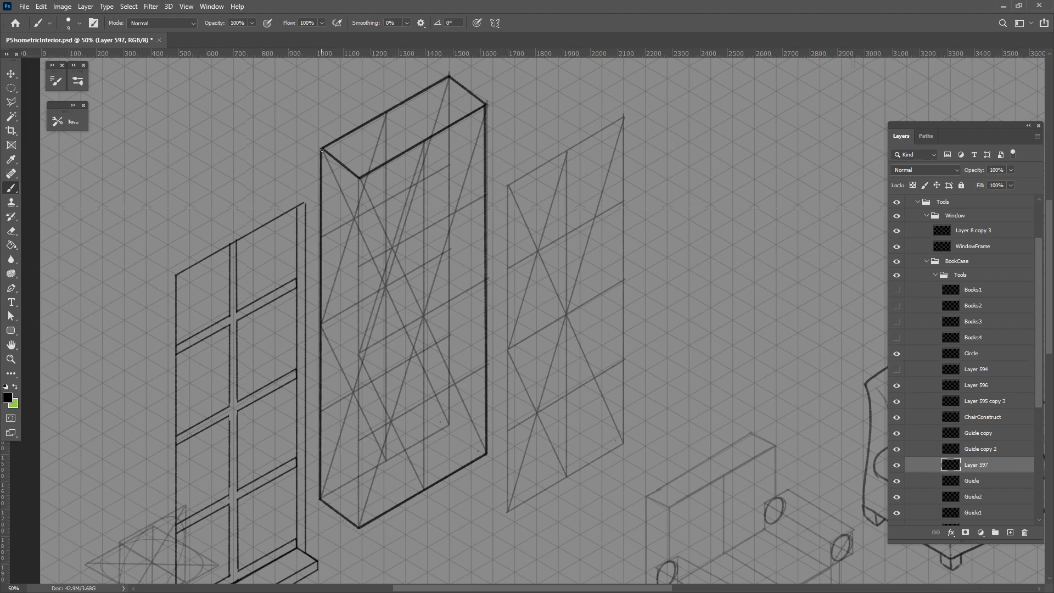
left_click(360, 179, "shift")
left_click(360, 526, "shift")
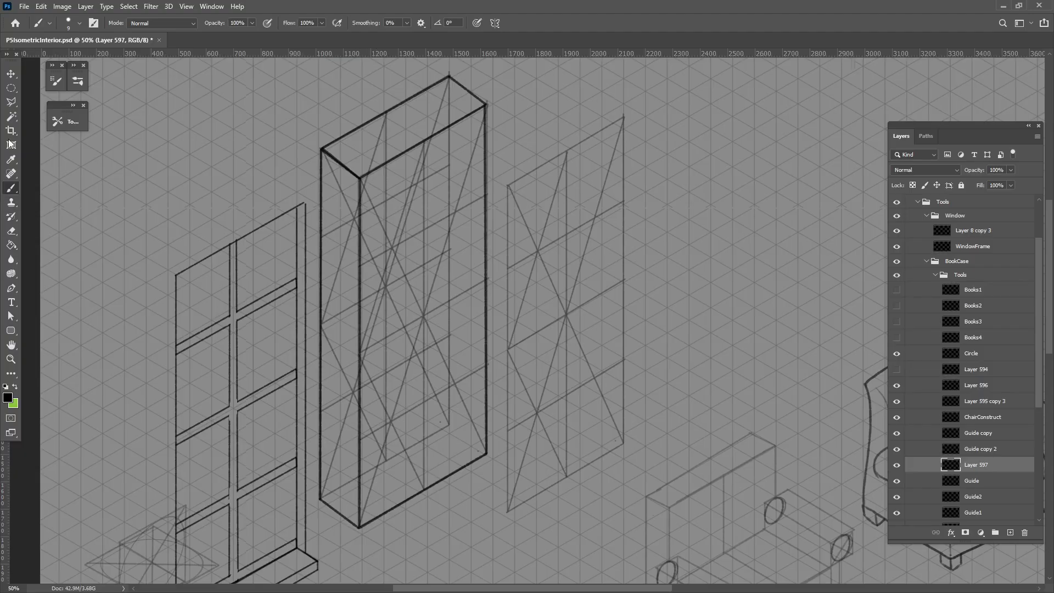
Move the separate guide panel, layer Guide copy 2, slightly up and to the right
left_click(11, 73)
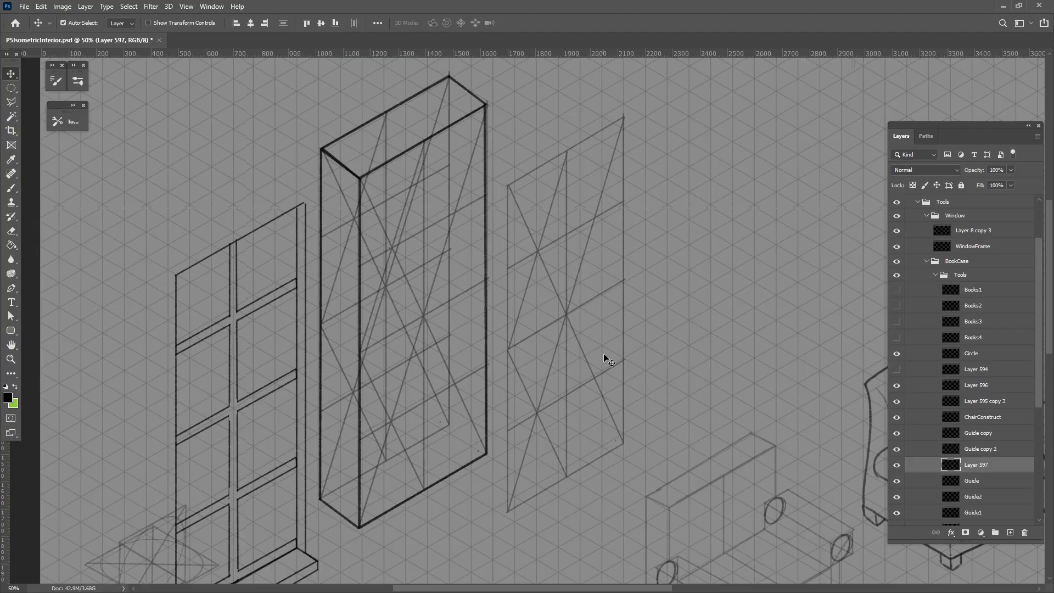
left_click_drag(568, 313, 562, 278)
left_click_drag(478, 277, 503, 300)
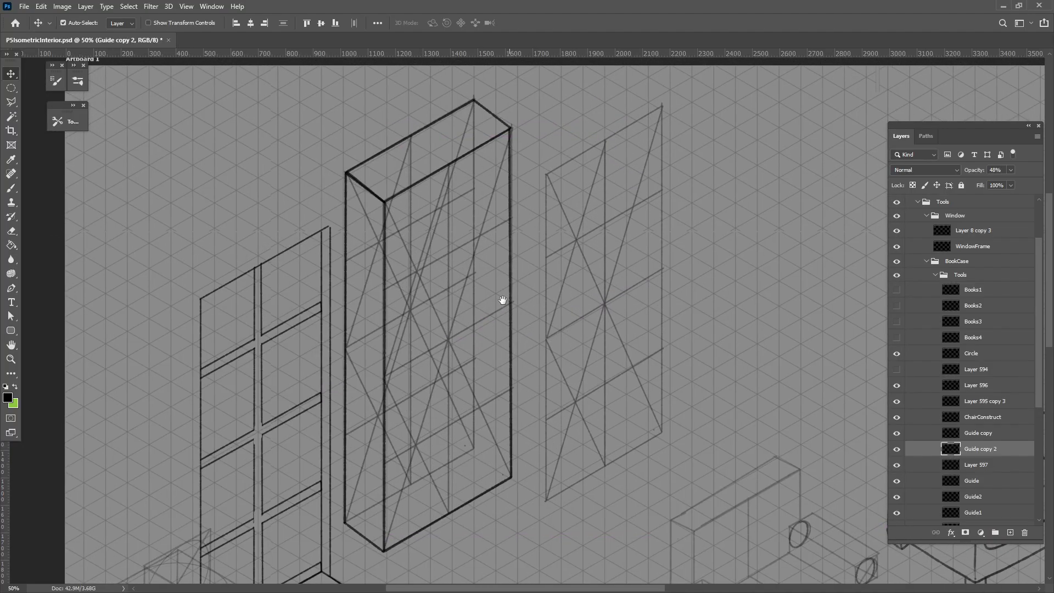
left_click(11, 188)
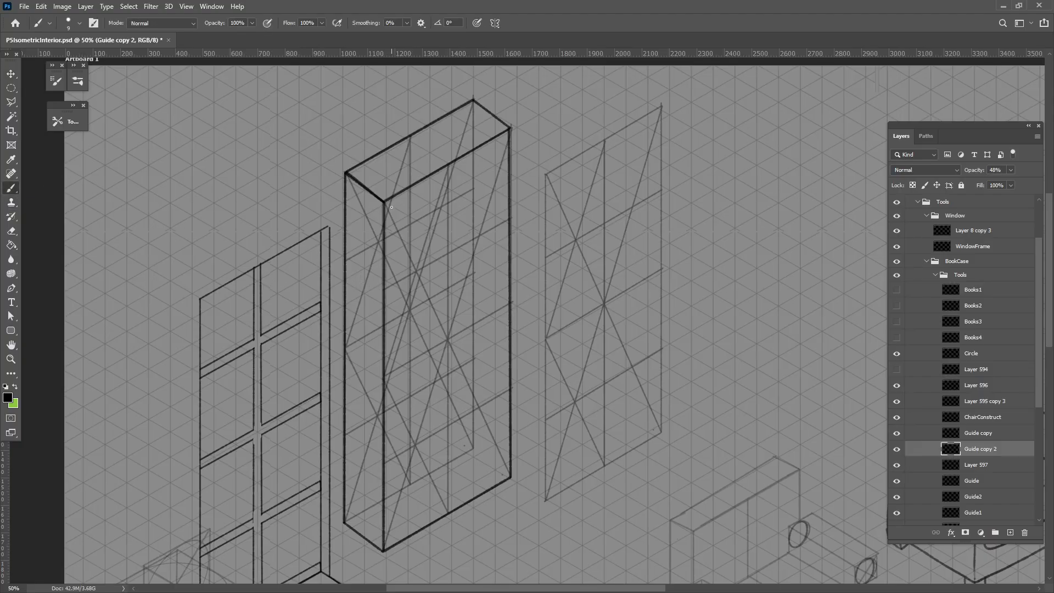
left_click(503, 140, "shift")
key("ctrl+z")
On the tall box's outline layer, Layer 597, brush the front face's inner frame lines along the top edge and the far vertical edge
left_click(12, 74)
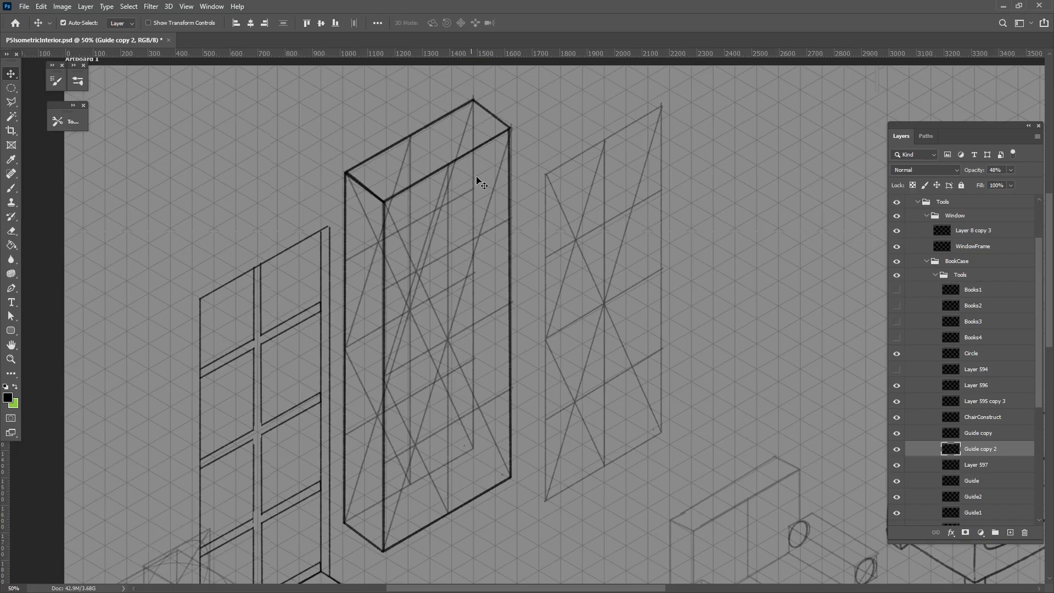
left_click(505, 138)
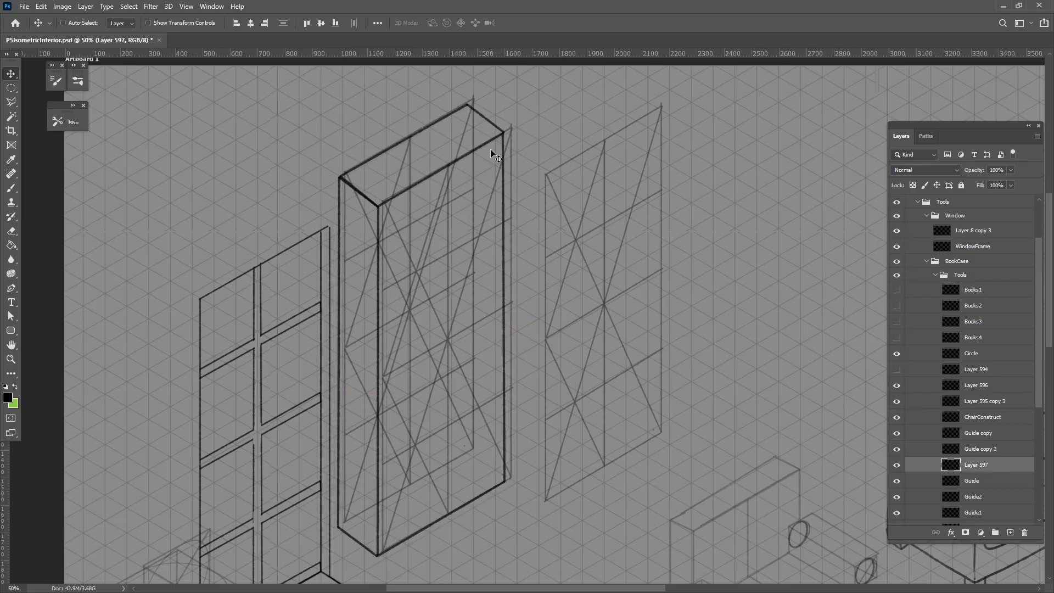
left_click(12, 189)
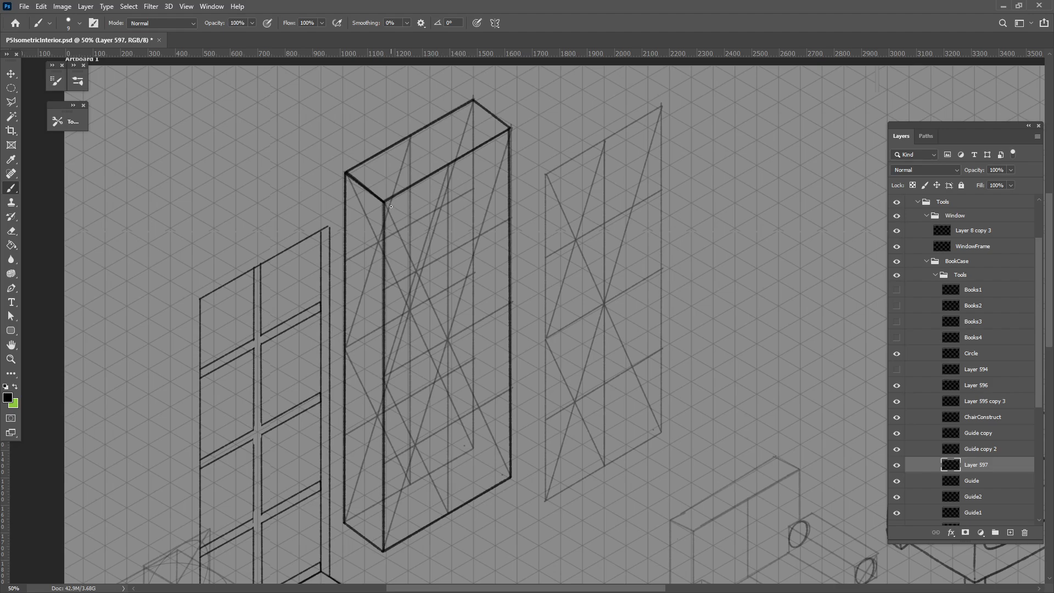
left_click(505, 139, "shift")
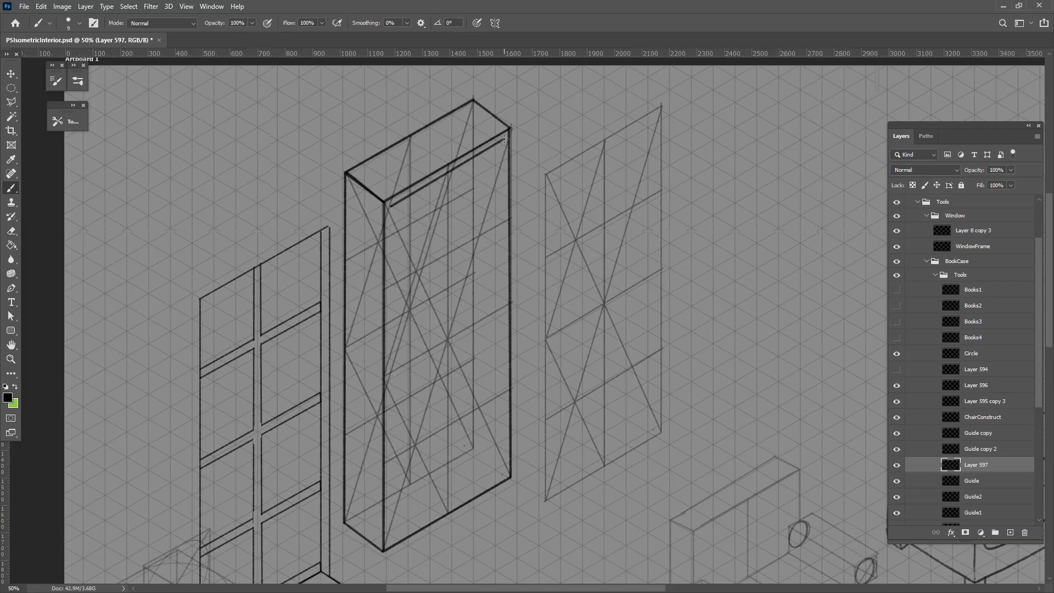
left_click(503, 474, "shift")
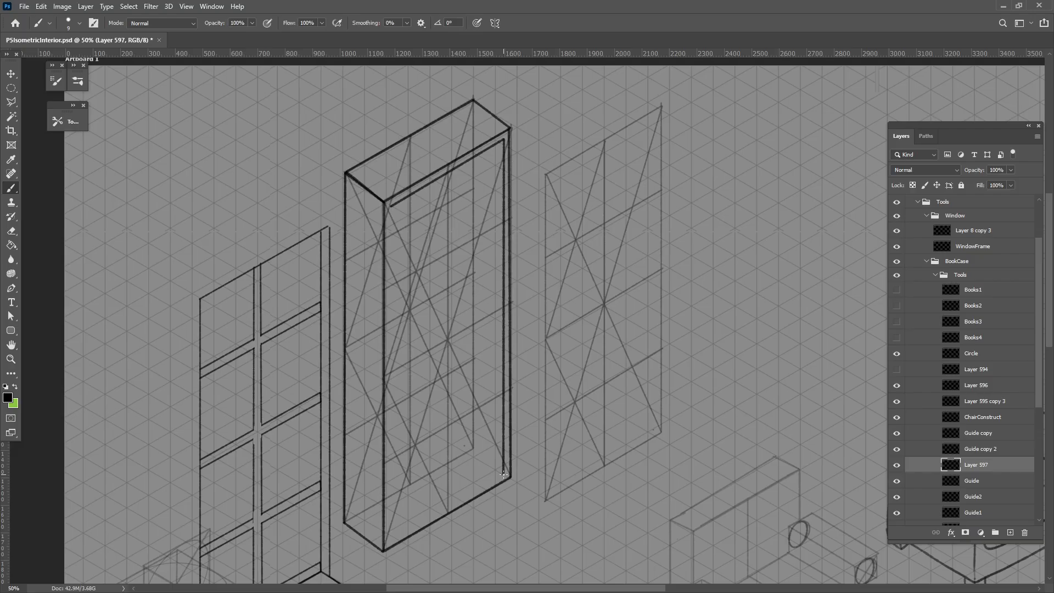
key("ctrl+z")
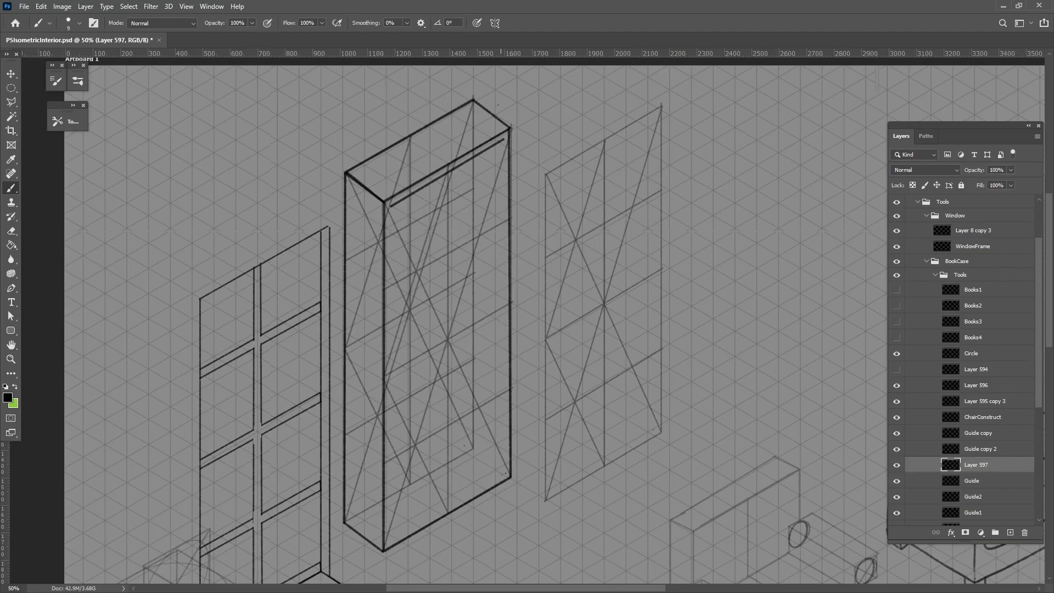
left_click(503, 139, "shift")
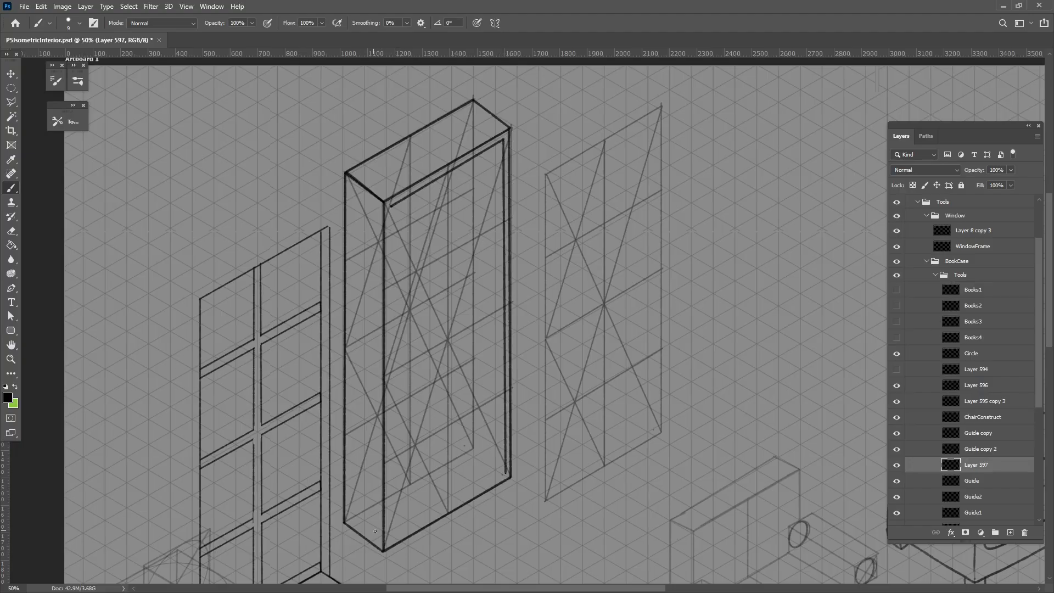
Close the inner frame on the box's front face by brushing its near vertical line and its bottom line
left_click(389, 543, "shift")
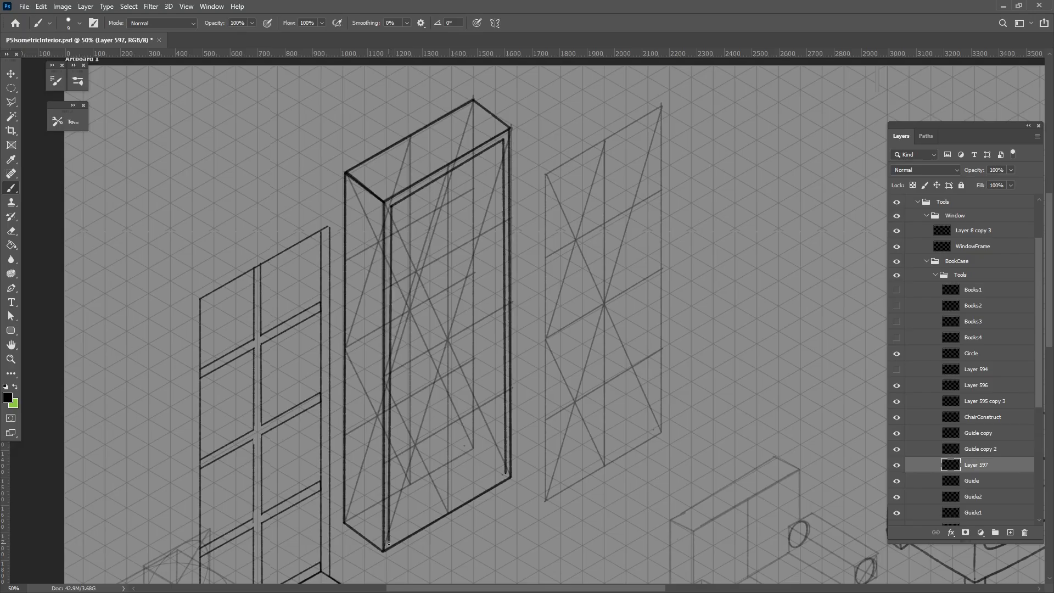
key("ctrl+z")
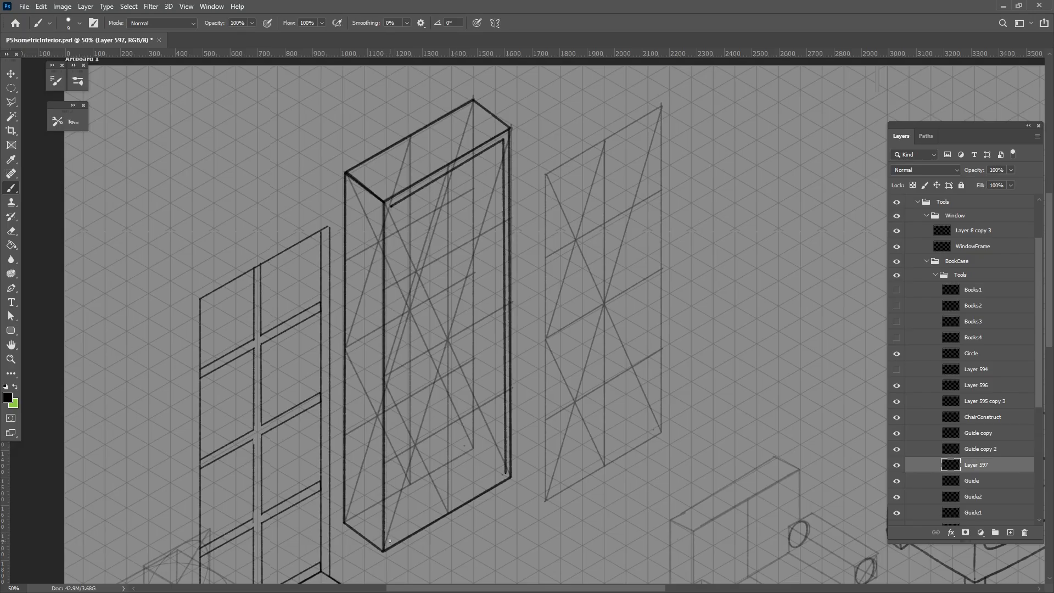
mouse_move(389, 541)
left_mouse_down()
mouse_move(395, 363)
mouse_move(374, 215)
left_mouse_up()
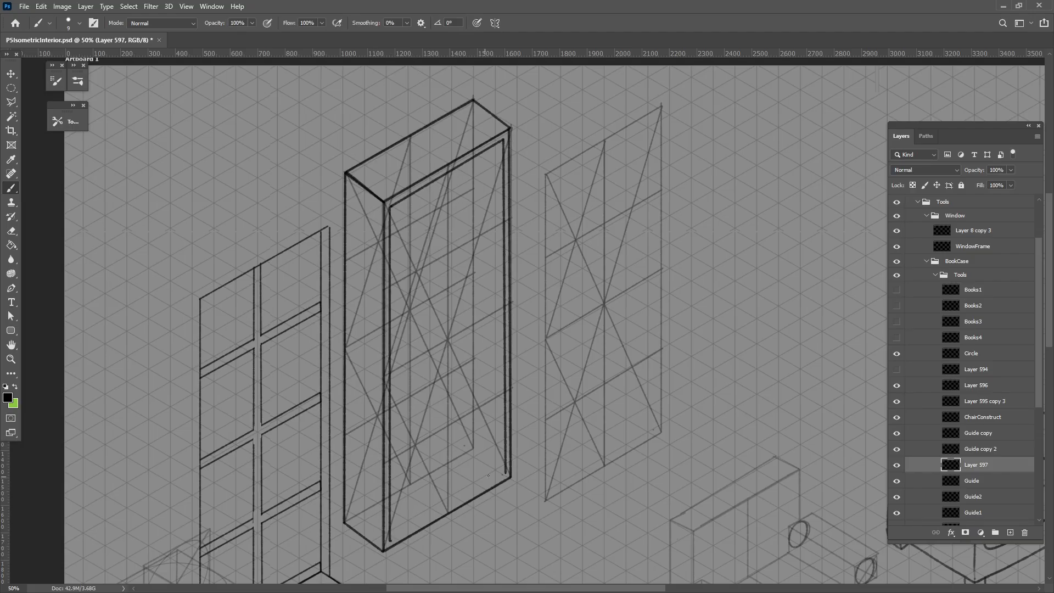
left_click(505, 473, "shift")
left_click_drag(494, 411, 451, 427)
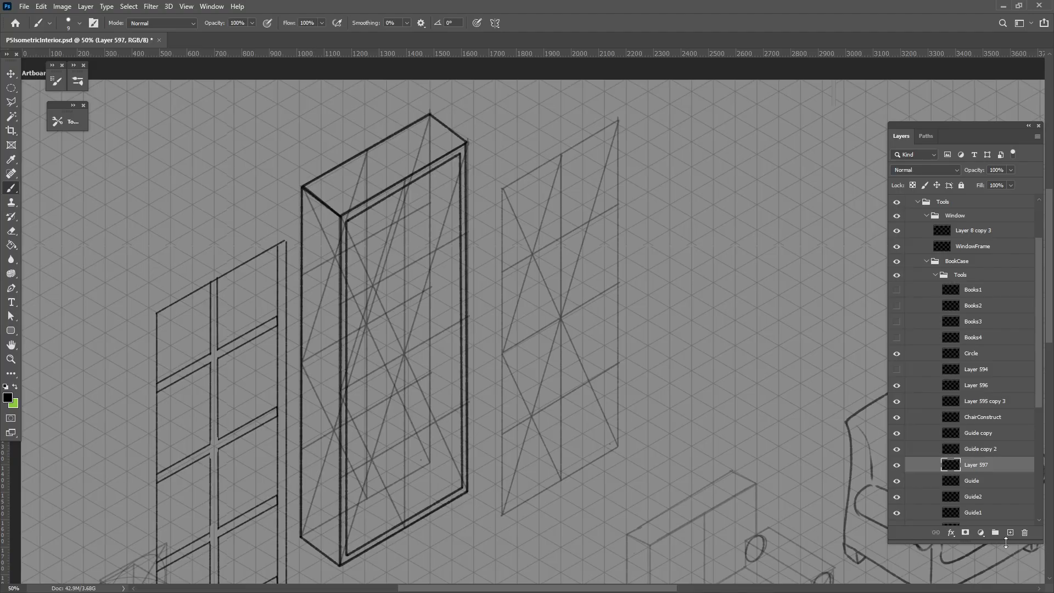
On a new layer above Layer 597, brush the lowest shelf's side edge and front edge across the tall box
left_click(1010, 532)
left_click(344, 476, "shift")
left_click(458, 406, "shift")
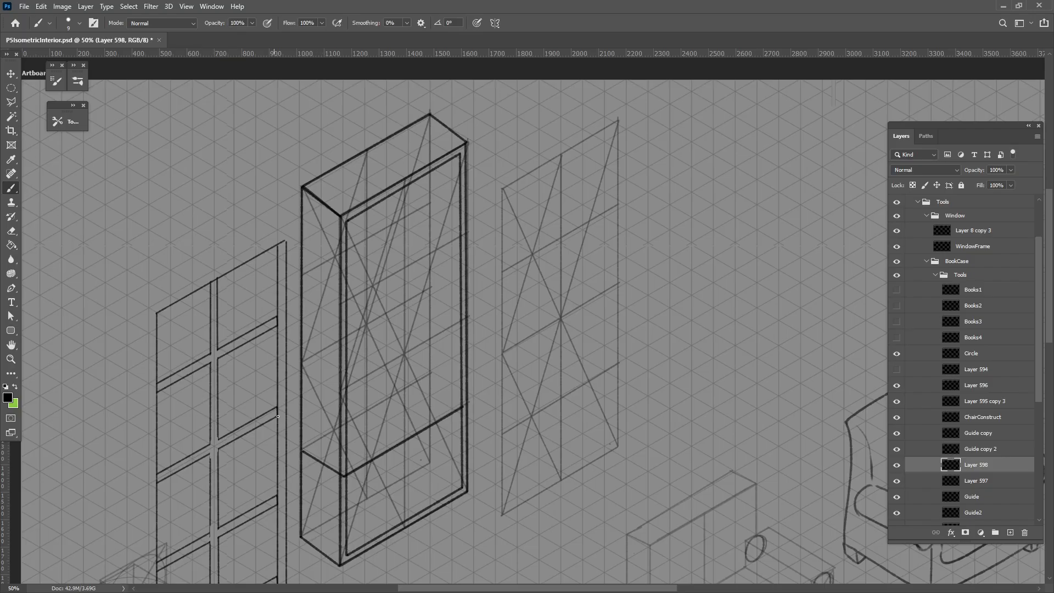
Lasso the shelf's short side edge, copy it to the opposite end of the shelf, and brush the back edge between both ends
left_click(11, 102)
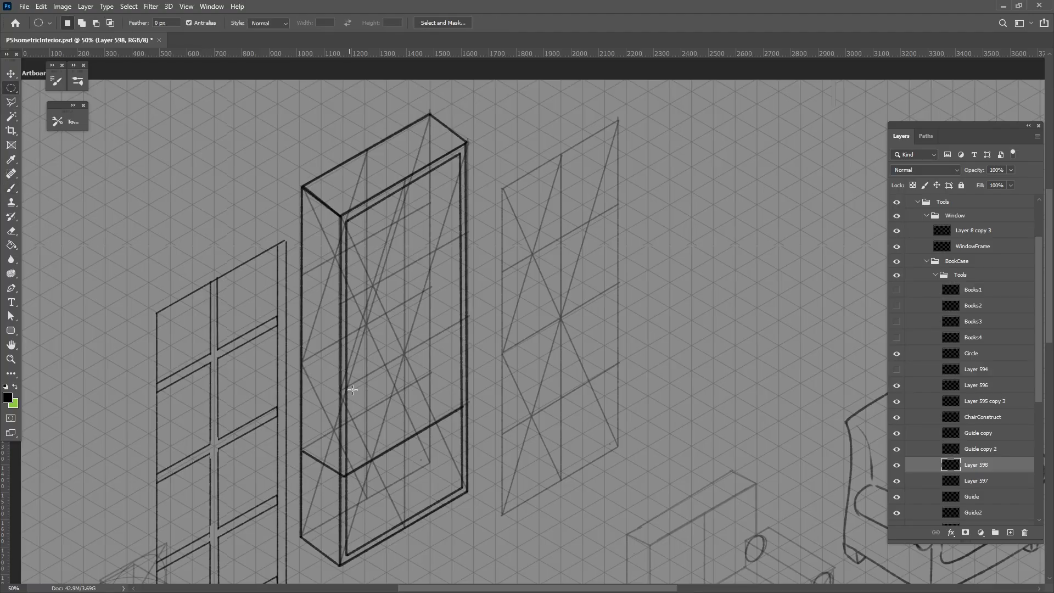
right_click(11, 101)
left_click(49, 103)
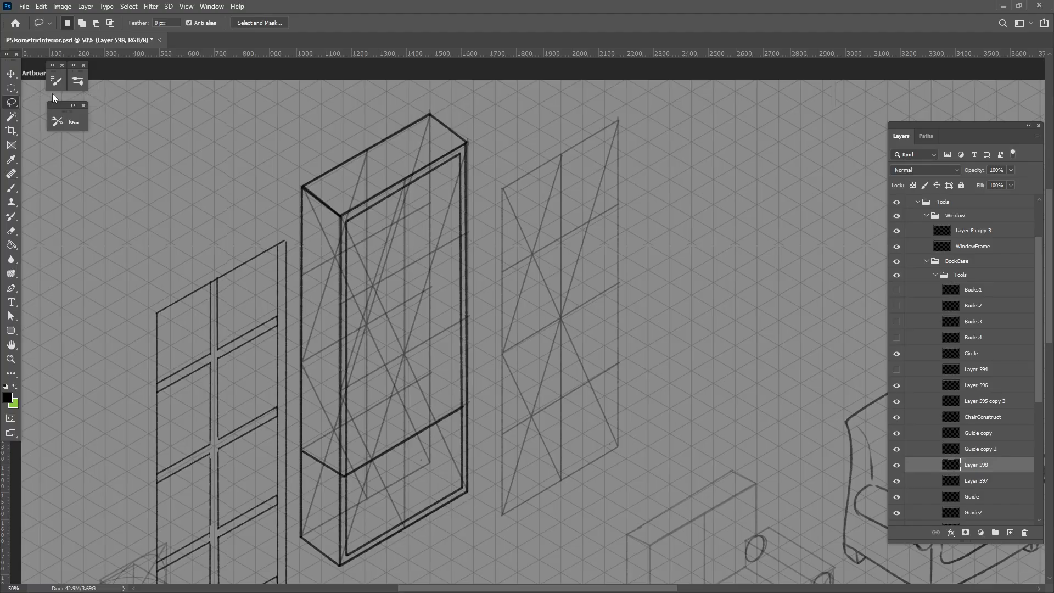
mouse_move(309, 469)
left_mouse_down()
mouse_move(342, 481)
mouse_move(363, 450)
mouse_move(448, 397)
mouse_move(456, 404)
left_mouse_up()
key("v")
key("ctrl+d")
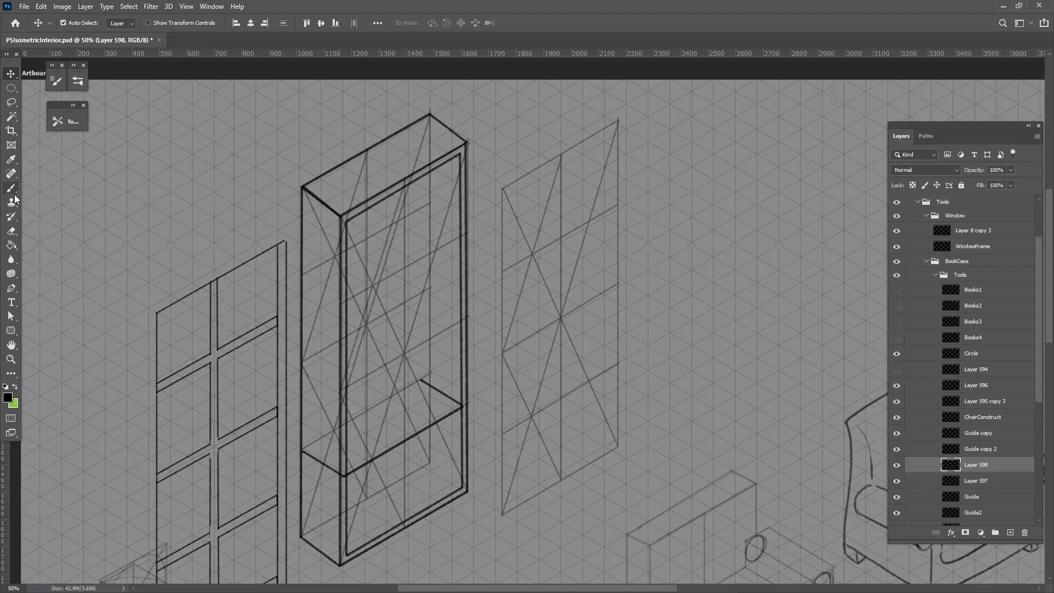
key("b")
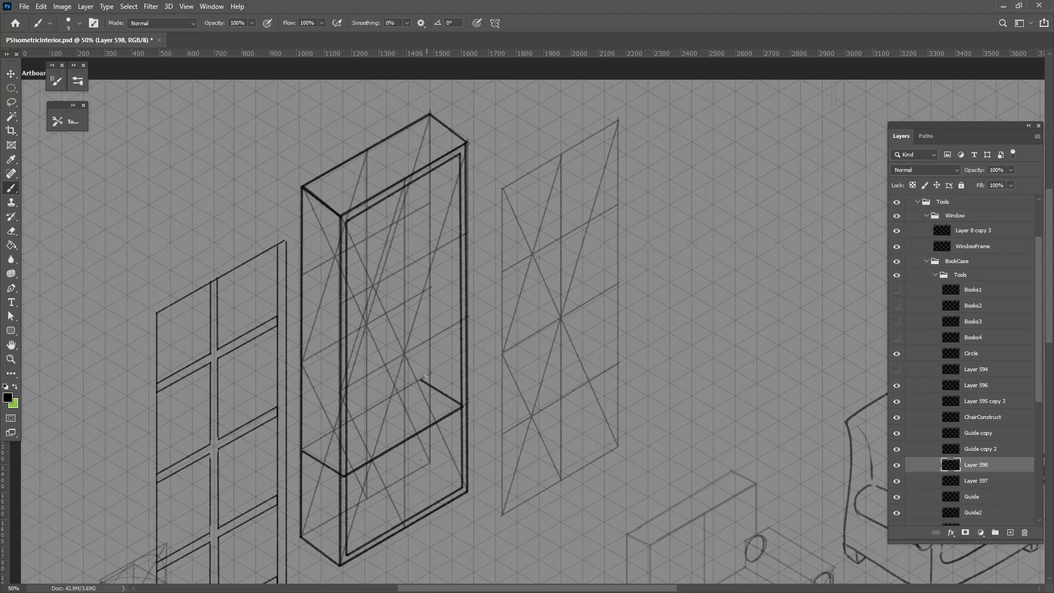
left_click(304, 450, "shift")
Duplicate the shelf outline slightly higher to give it thickness, and merge the copy into Layer 598
key("v")
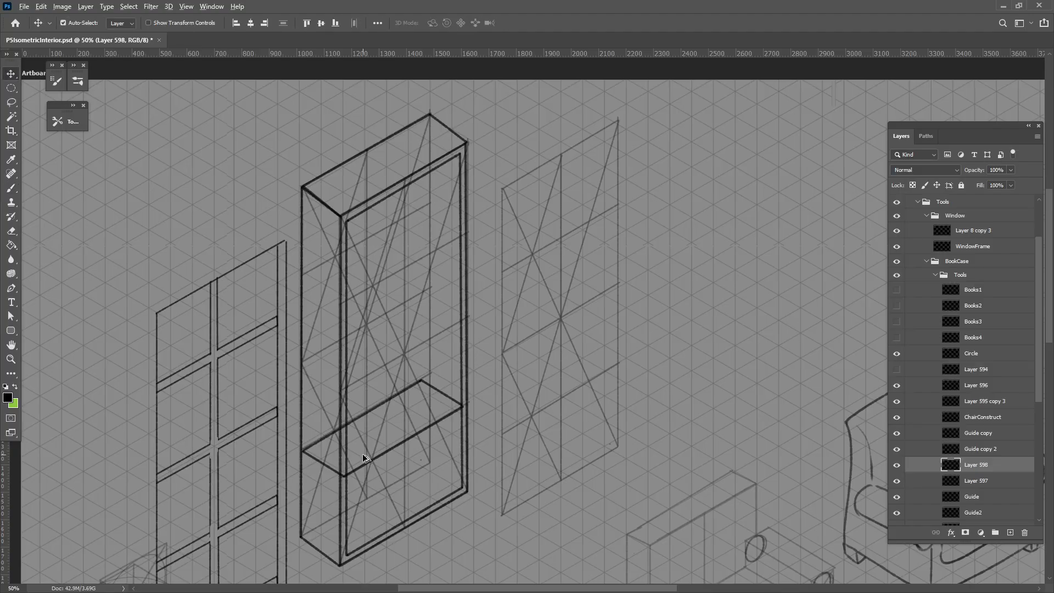
left_click_drag(362, 466, 362, 463)
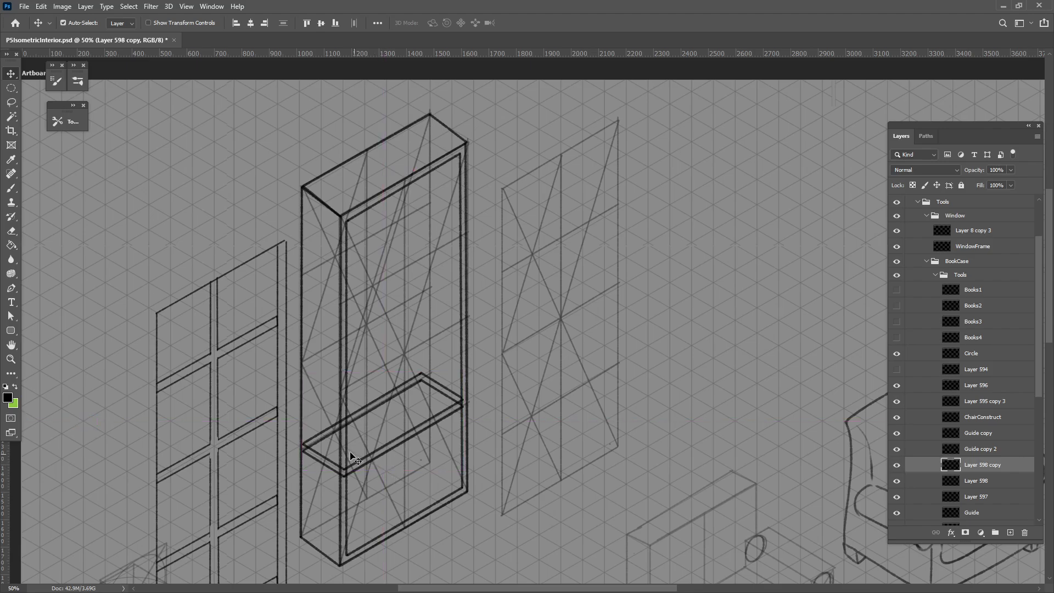
key("ctrl+z")
Erase the shelf lines that cross the box's outer side face, using the 111_Erase preset for a clean result
left_click(14, 233)
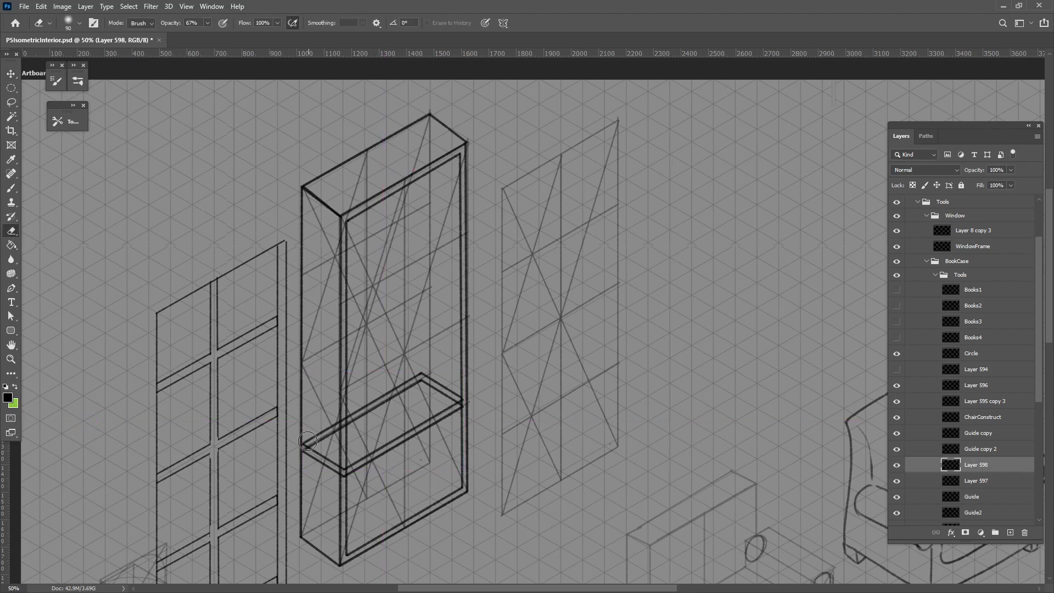
mouse_move(307, 440)
left_mouse_down()
mouse_move(312, 450)
mouse_move(308, 431)
mouse_move(333, 468)
left_mouse_up()
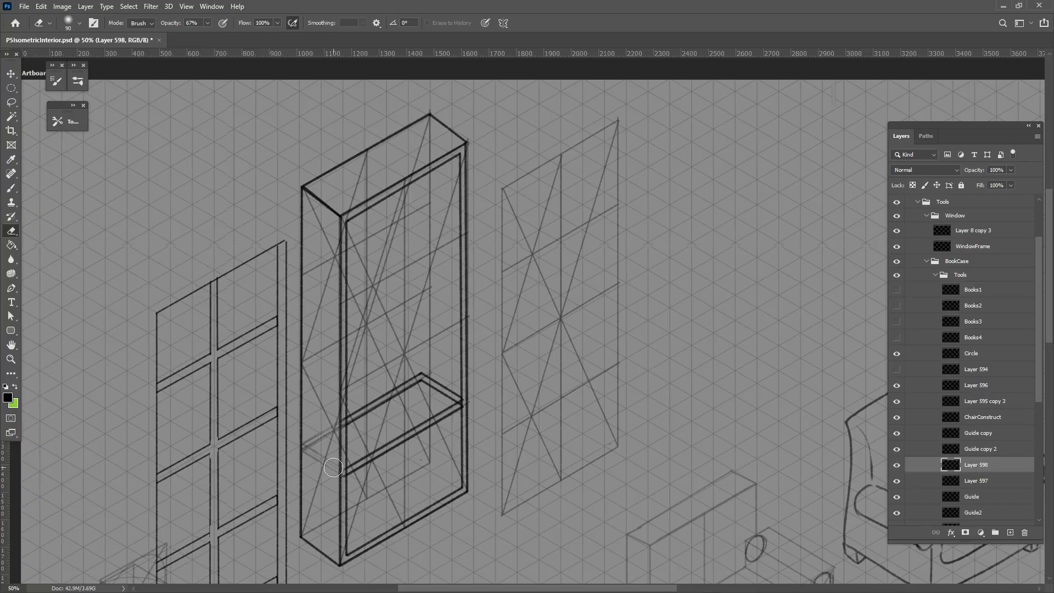
left_click(63, 117)
left_click(117, 134)
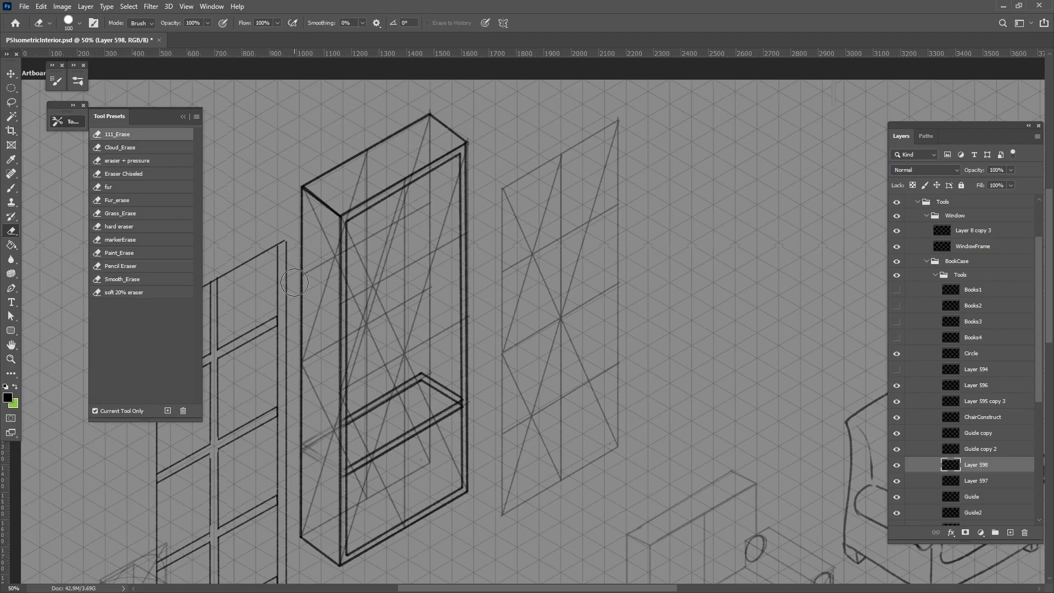
left_click_drag(308, 452, 326, 435)
key("b")
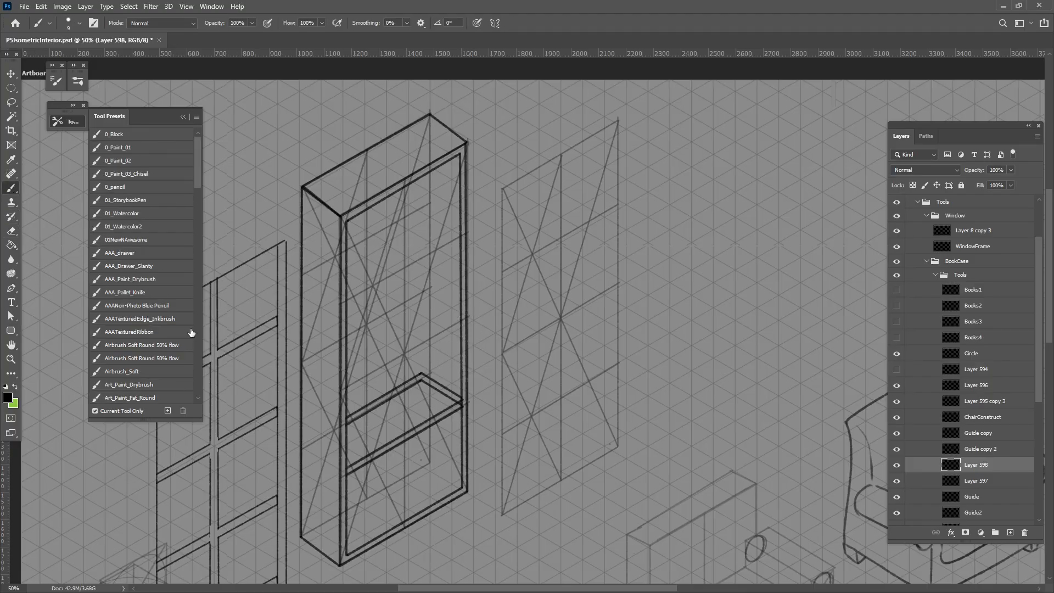
With a smaller eraser, remove the shelf's duplicate inner lines along its back and far side edges
left_click(11, 231)
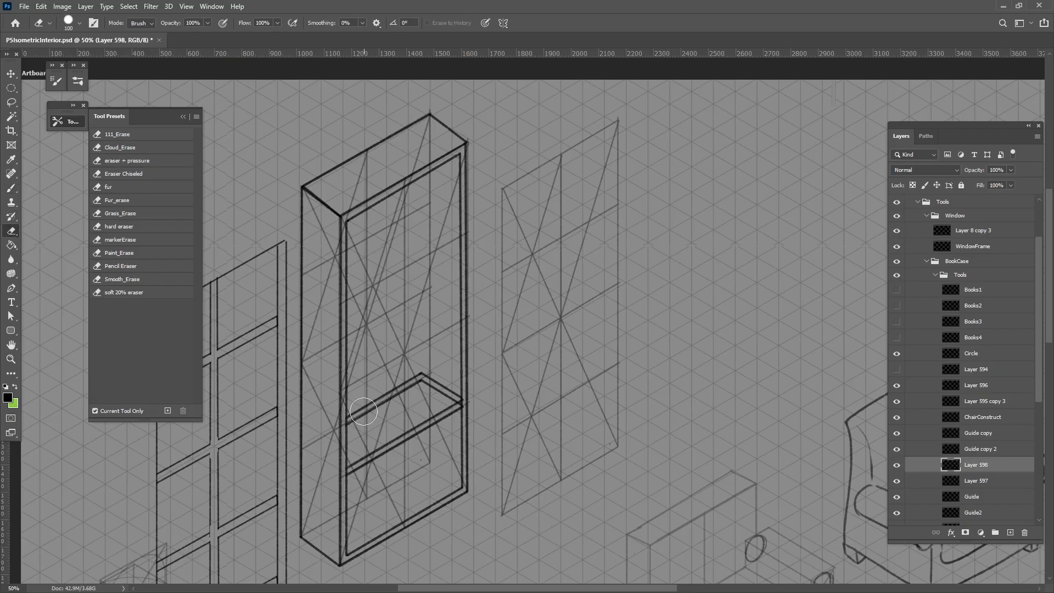
key("bracketleft")
key("bracketleft")
key("bracketleft")
key("bracketleft")
key("bracketleft")
key("bracketleft")
left_click_drag(348, 430, 431, 387)
key("bracketleft")
key("bracketleft")
key("bracketleft")
key("bracketleft")
key("bracketleft")
key("bracketleft")
key("bracketleft")
key("bracketleft")
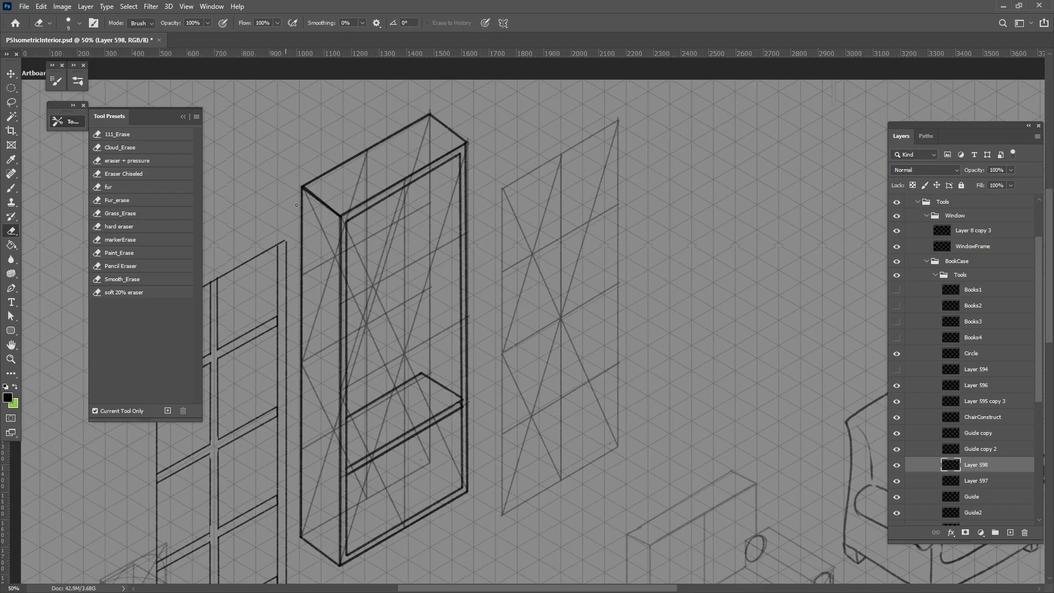
Duplicate the shelf upward twice to the higher guide divisions and once down onto the bookcase's base
key("v")
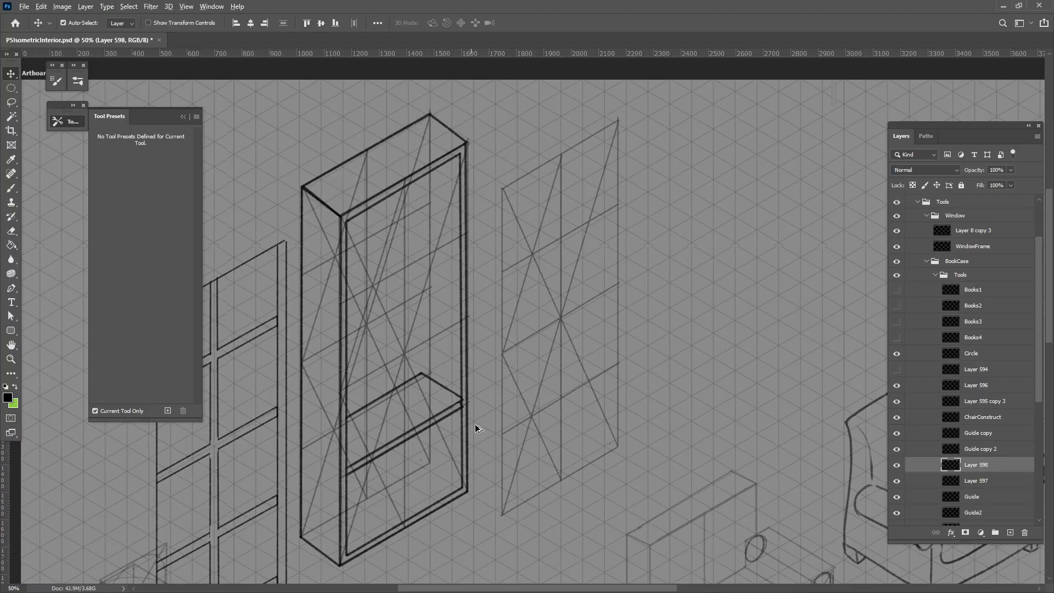
left_click_drag(454, 391, 442, 240)
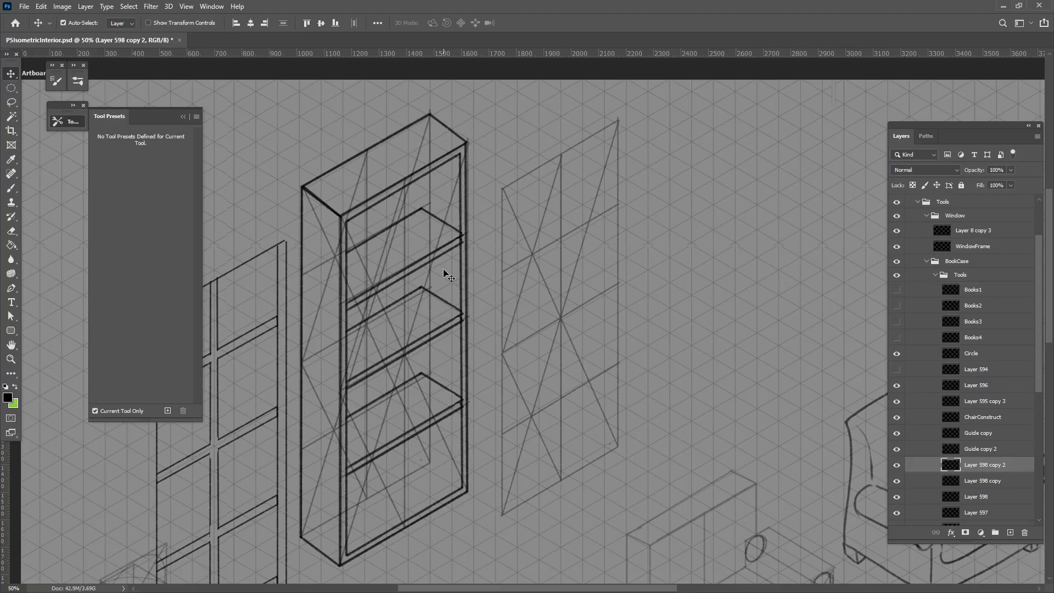
left_click_drag(432, 423, 439, 511)
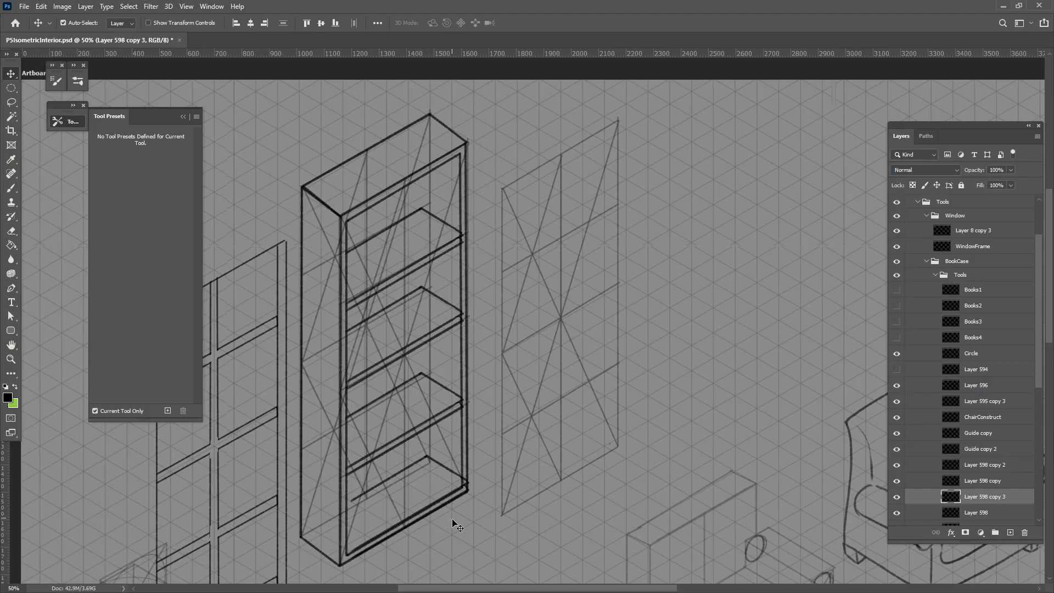
key("ctrl+z")
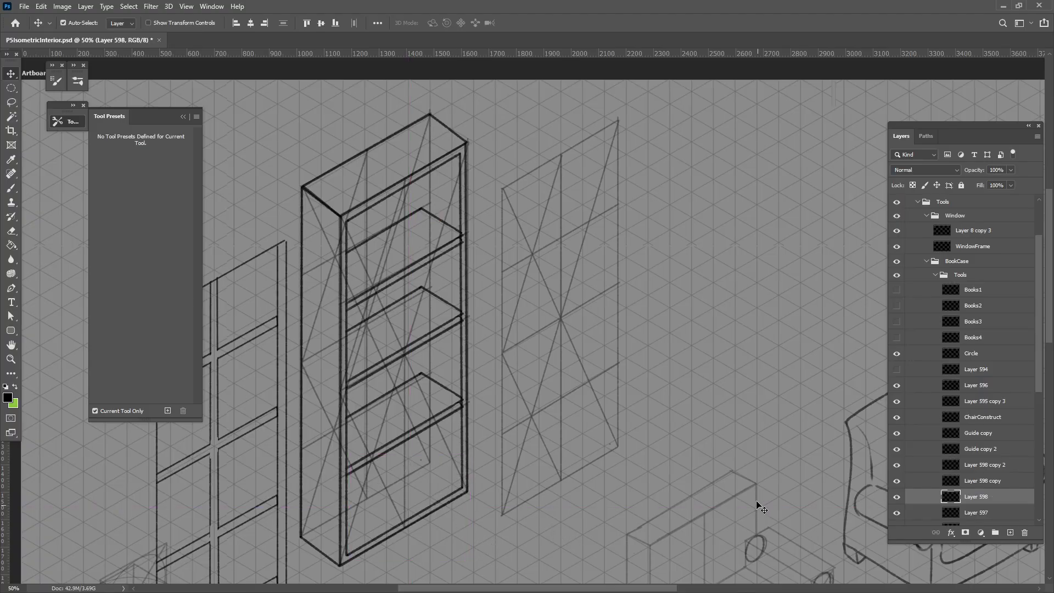
left_click_drag(457, 409, 454, 500)
Brush the bookcase's inner back vertical corner from base to top, and erase the portions hidden behind the shelves
key("b")
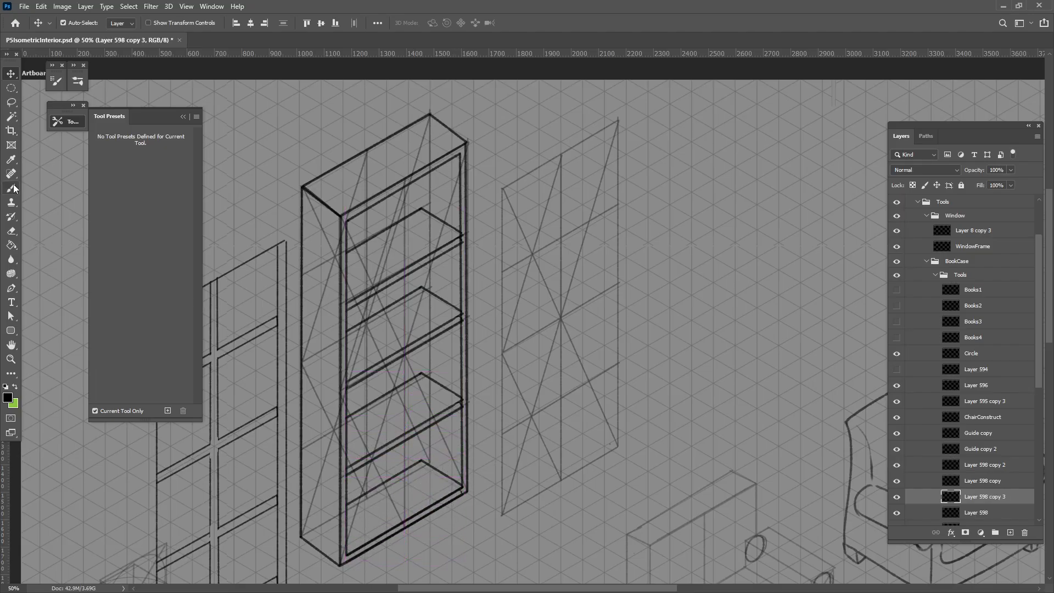
left_click_drag(421, 460, 421, 145)
key("e")
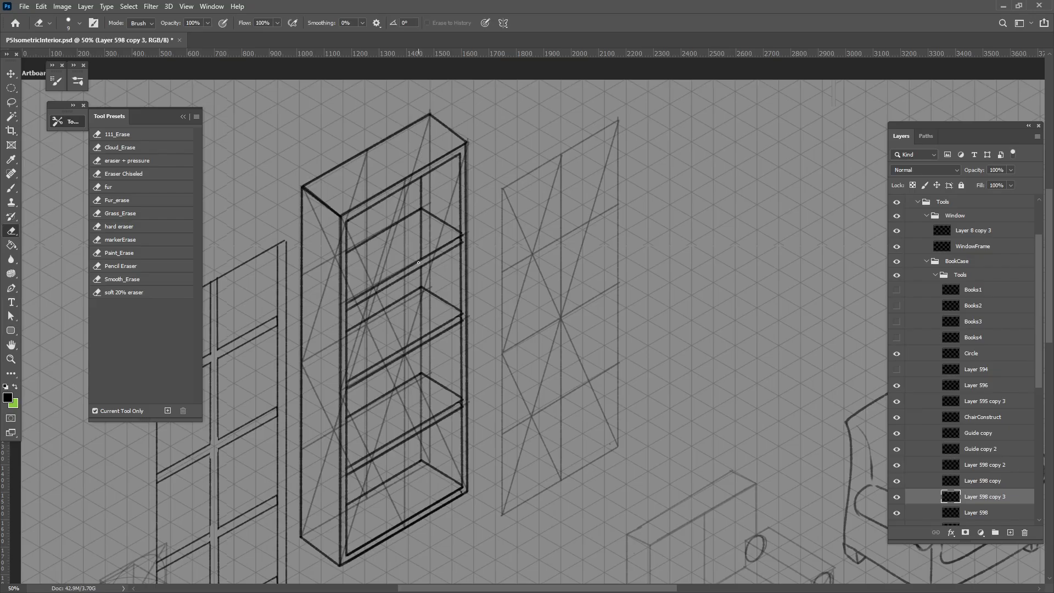
key("bracketright")
key("bracketright")
left_click_drag(421, 235, 422, 214)
left_click_drag(420, 294, 421, 331)
left_click_drag(421, 383, 421, 419)
Move the two guide panels, layers Guide copy and Guide, off the bookcase to the empty area beyond the separate panel
left_click(11, 73)
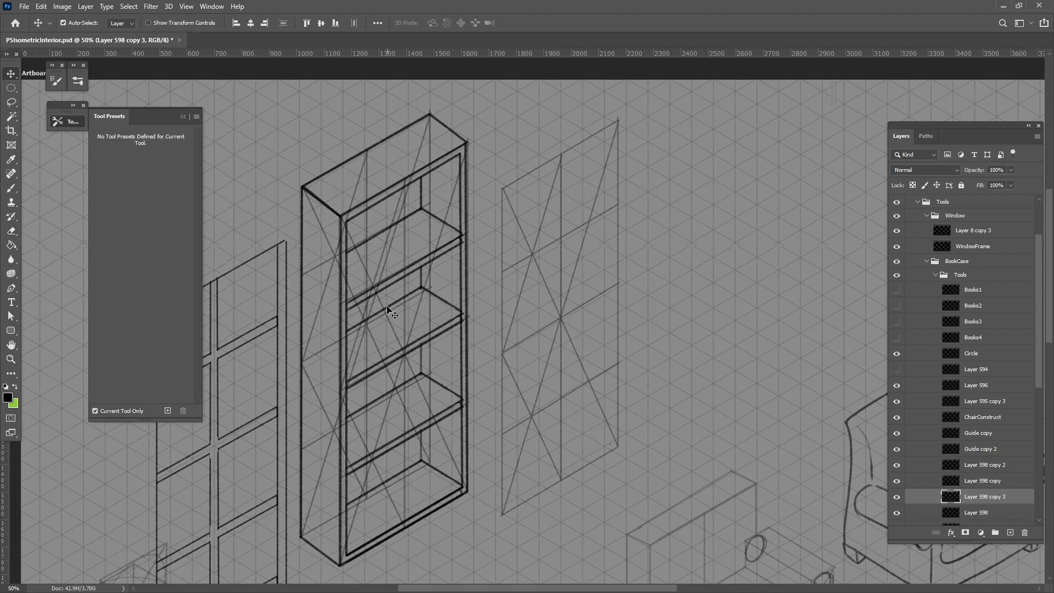
left_click_drag(370, 325, 702, 291)
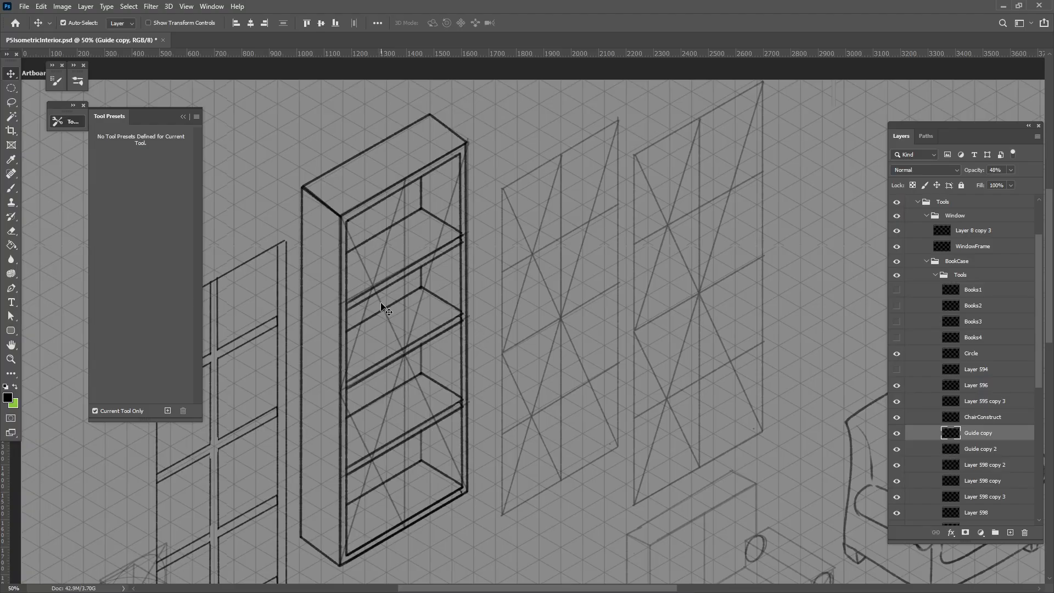
left_click_drag(389, 302, 680, 268)
scroll(423, 370, "left", 3)
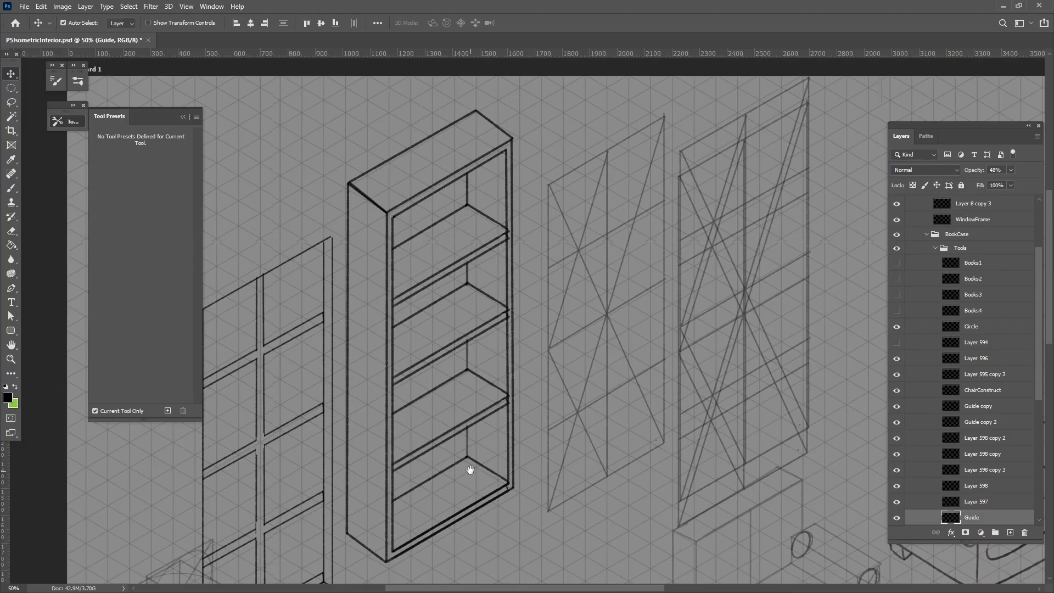
left_click_drag(470, 470, 455, 472)
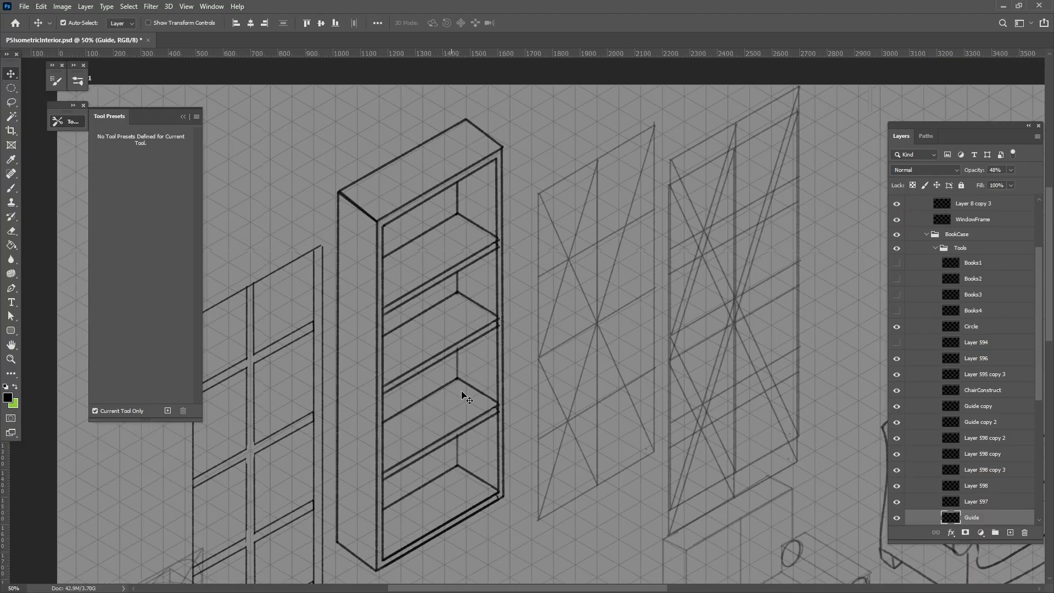
On a new layer, brush over the front, far side and back edges of the second-lowest shelf's top surface
left_click(1010, 533)
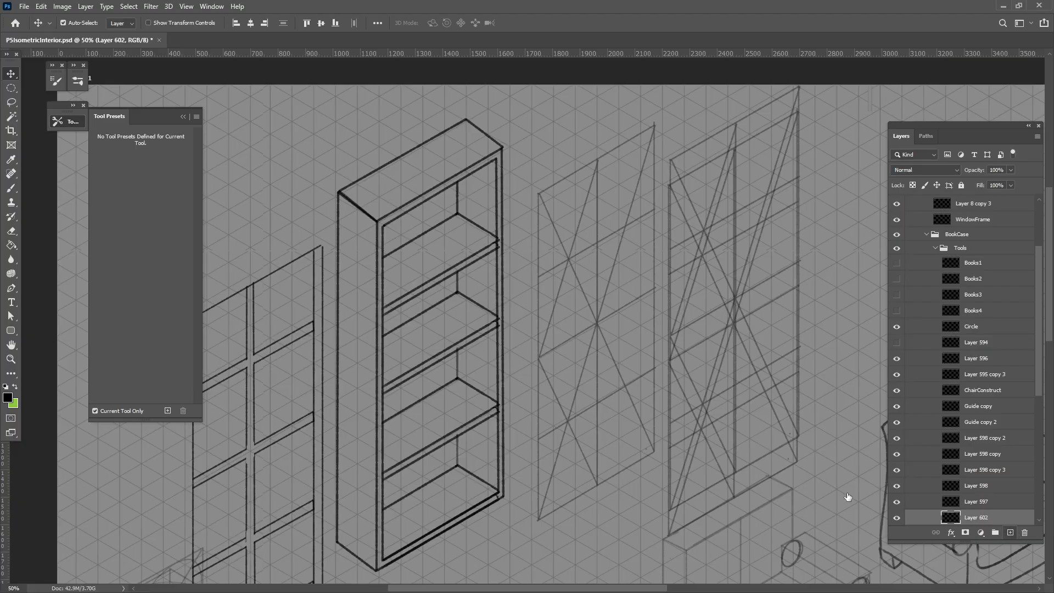
left_click(12, 188)
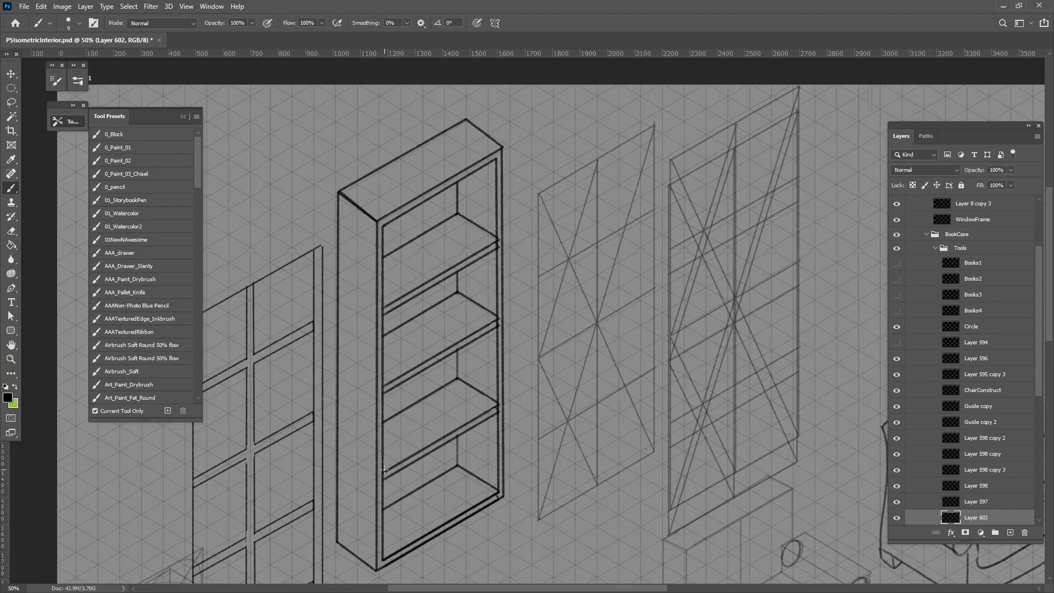
left_click(497, 402, "shift")
left_click(461, 381, "shift")
left_click(382, 428, "shift")
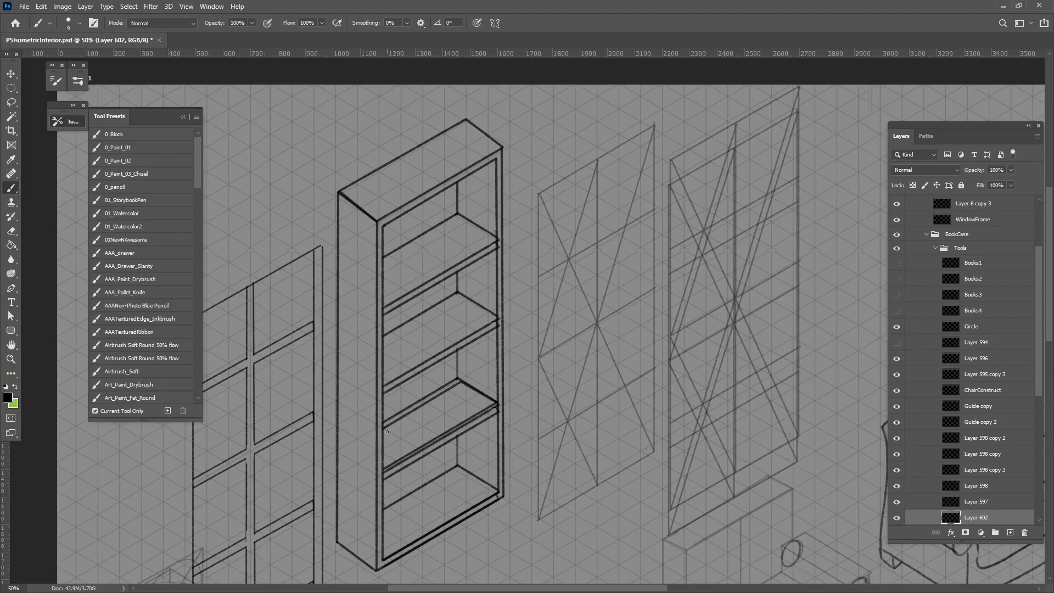
key("ctrl+z")
key("ctrl+shift+z")
Duplicate the shelf outline upward to book height, and move both outlines to the empty area above the window frame
left_click(11, 72)
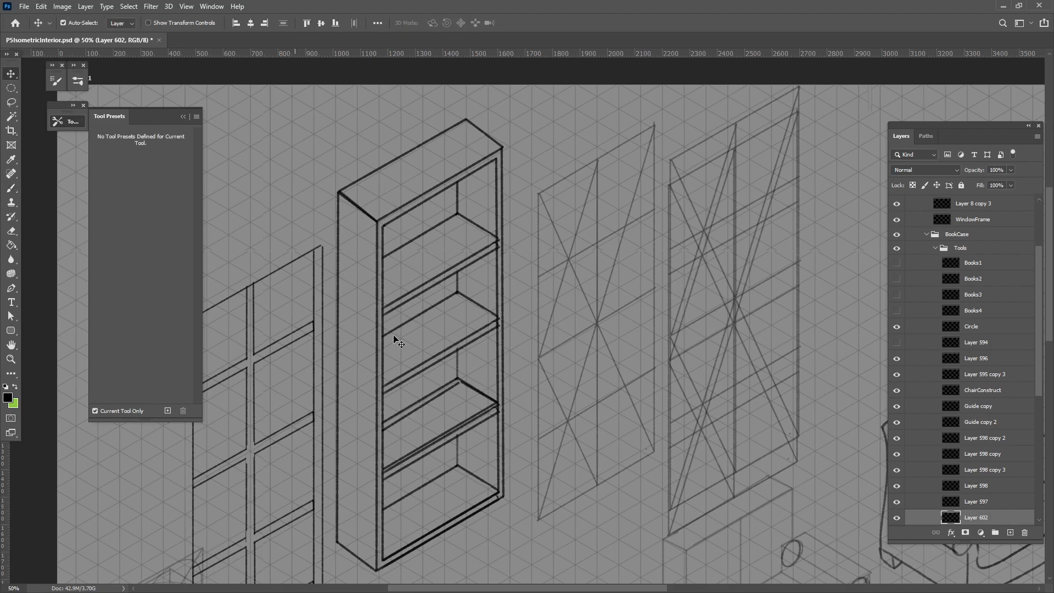
left_click_drag(446, 390, 444, 342)
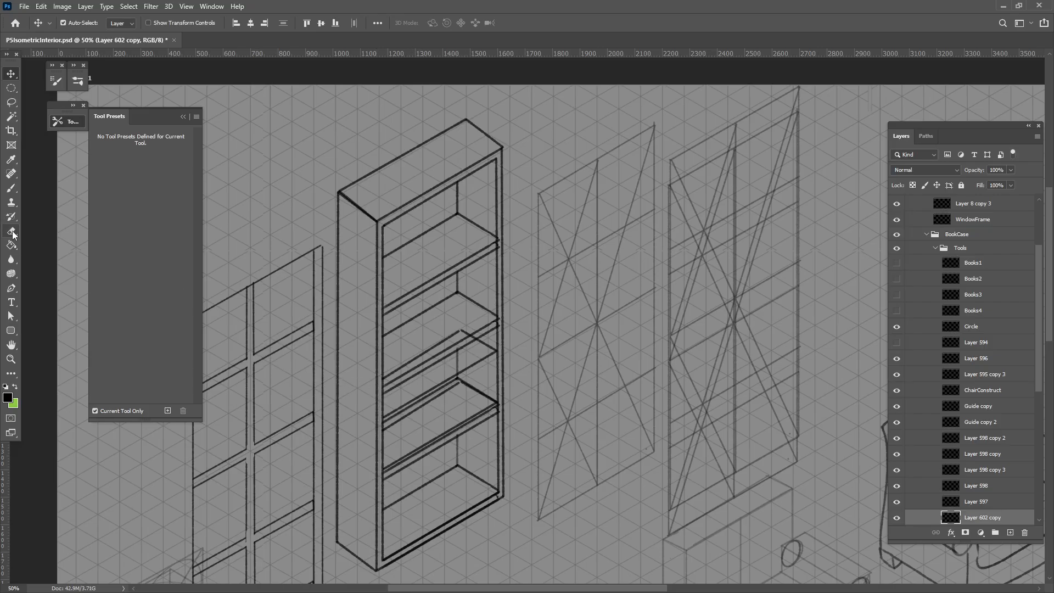
left_click(12, 191)
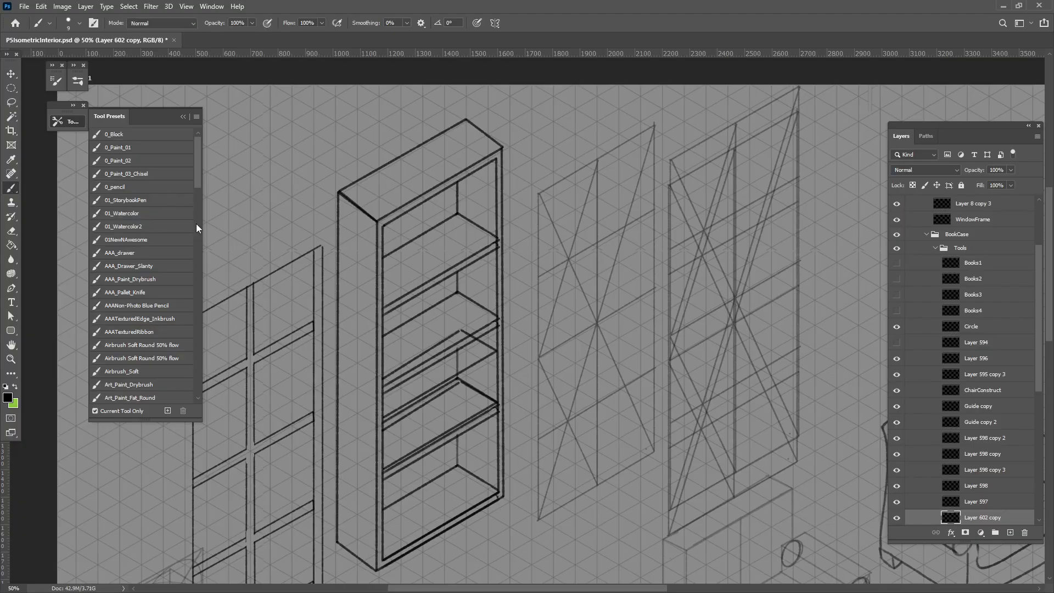
left_click(11, 74)
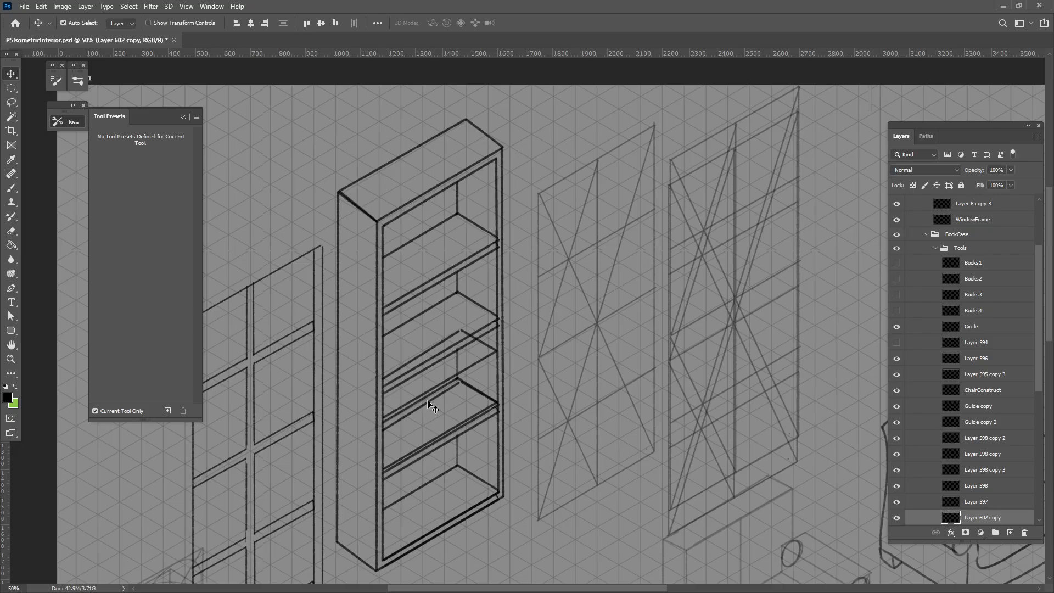
left_click_drag(431, 406, 251, 188)
left_click_drag(299, 237, 396, 326)
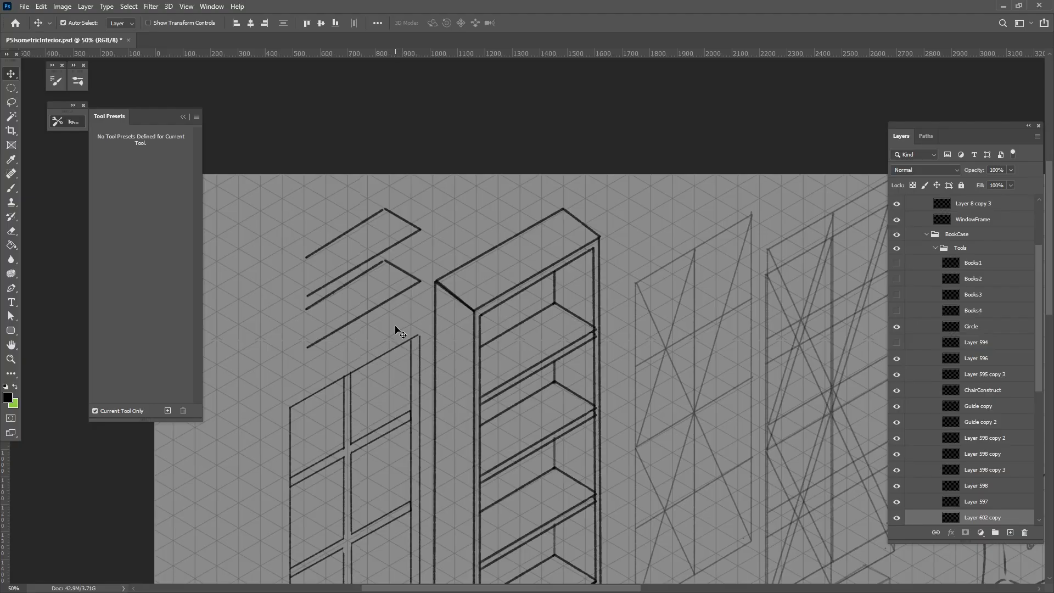
Merge the two outlines into a solid box by erasing the lower back edges and brushing the vertical corner edges
left_click(11, 232)
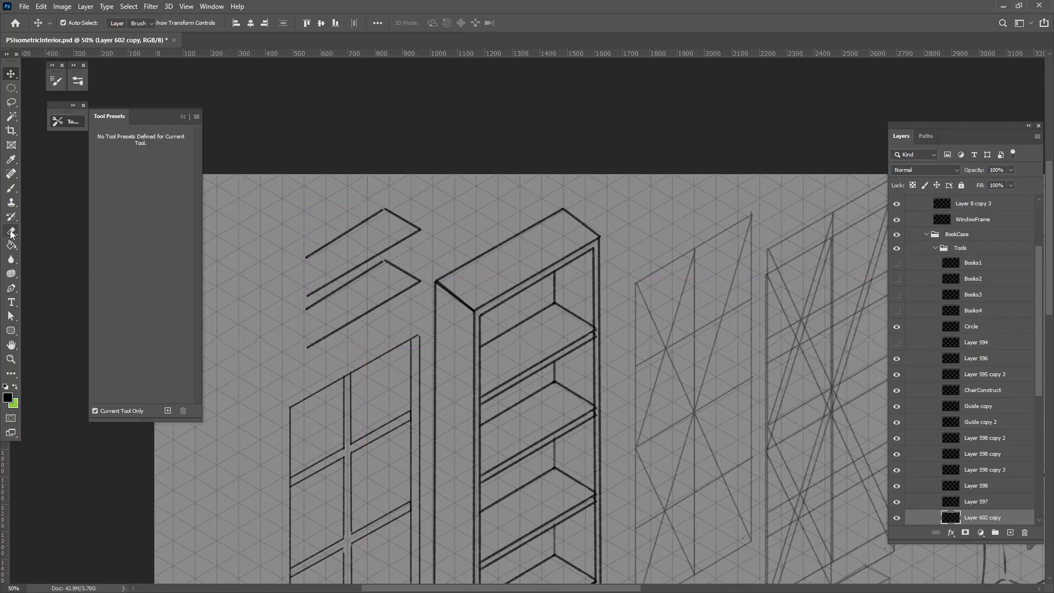
left_click_drag(309, 310, 367, 271)
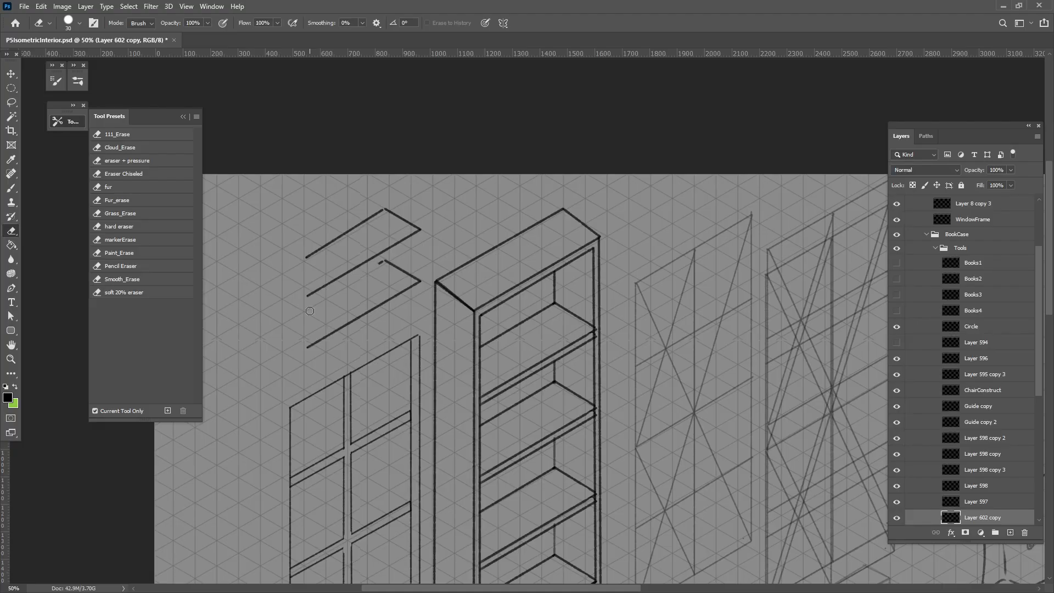
left_click(390, 262)
key("b")
left_click_drag(420, 229, 420, 281)
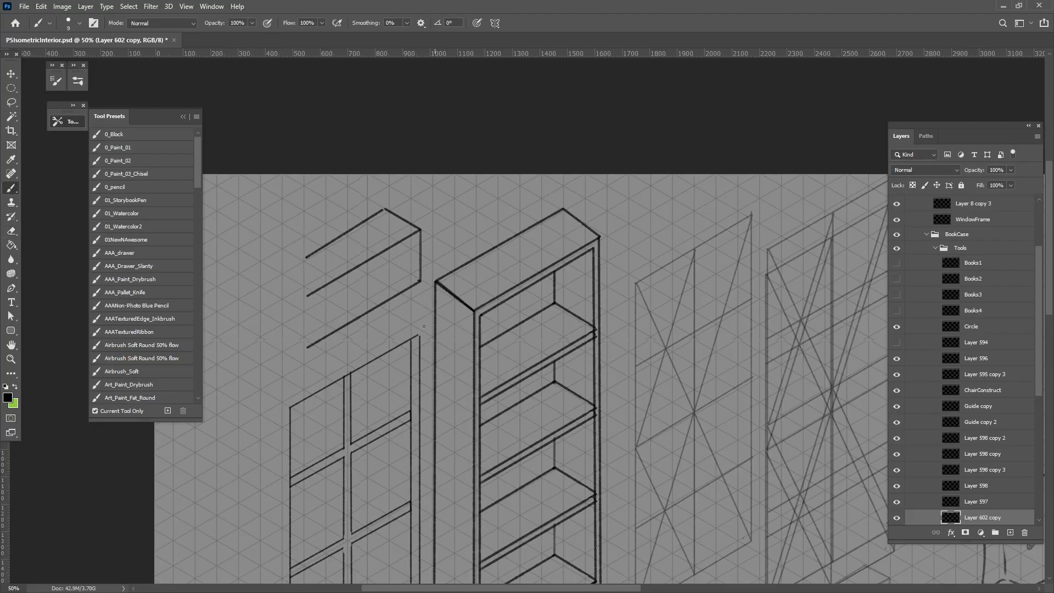
left_click_drag(306, 257, 306, 349)
Brush unevenly spaced vertical lines across the box's front face to divide it into book spines
left_click_drag(406, 239, 406, 290)
left_click_drag(391, 250, 391, 302)
left_click_drag(384, 250, 384, 299)
left_click_drag(364, 263, 364, 314)
left_click_drag(341, 275, 342, 328)
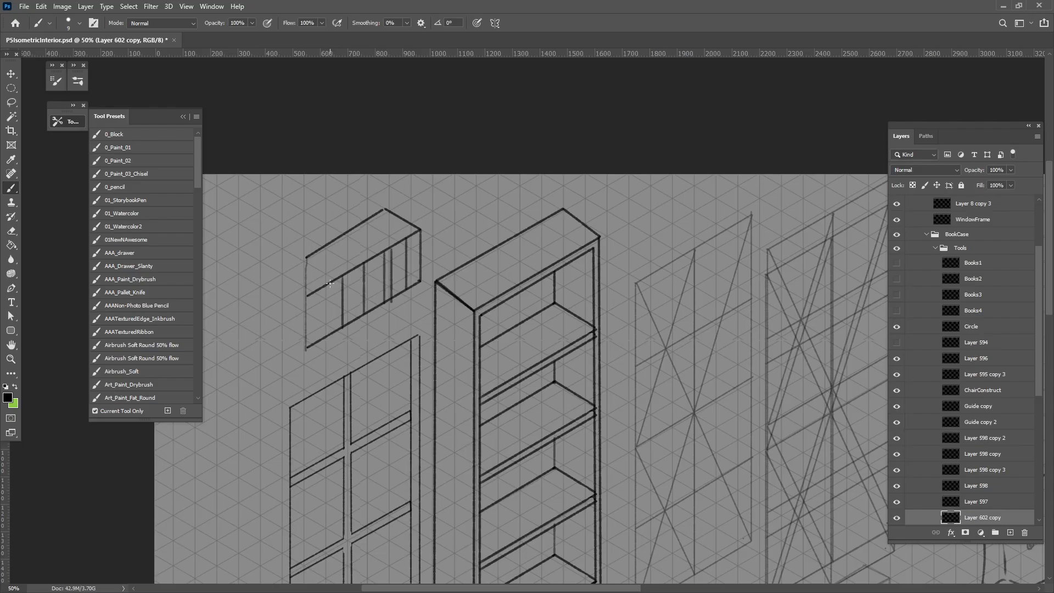
mouse_move(333, 281)
left_mouse_down()
mouse_move(333, 332)
mouse_move(316, 327)
mouse_move(316, 342)
left_mouse_up()
key("ctrl+z")
left_click_drag(319, 289, 318, 304)
left_click(318, 343, "shift")
Brush the books' dividing edges back across the top of the box, with a lowered top on the near-end books
mouse_move(307, 258)
left_mouse_down()
mouse_move(341, 275)
mouse_move(305, 268)
left_mouse_up()
key("ctrl+z")
key("ctrl+shift+z")
mouse_move(362, 265)
left_mouse_down()
mouse_move(327, 246)
mouse_move(392, 248)
mouse_move(353, 228)
left_mouse_up()
key("ctrl+z")
key("ctrl+z")
key("ctrl+z")
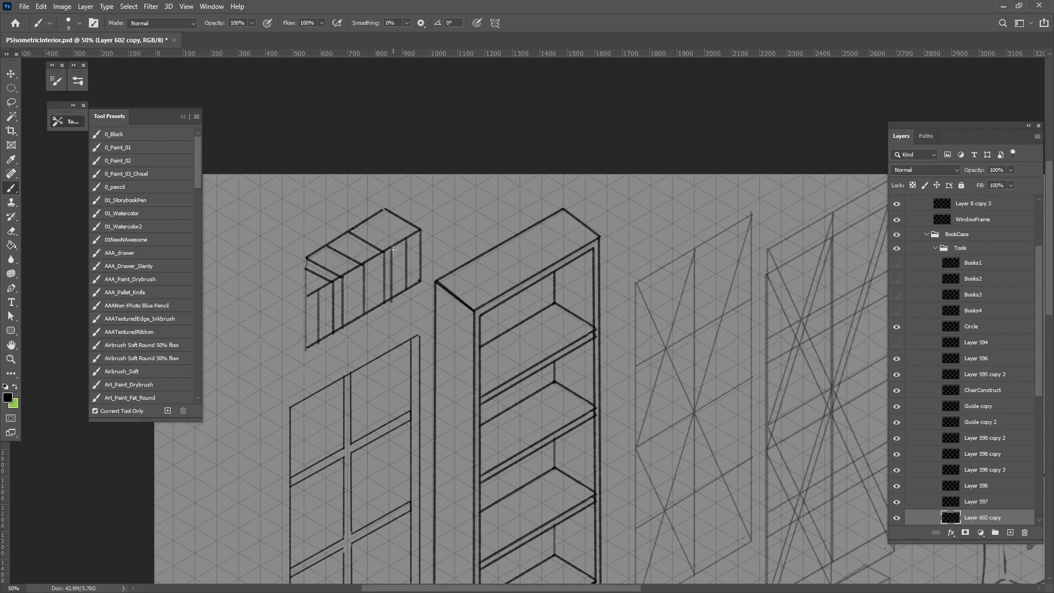
left_click_drag(390, 248, 356, 228)
left_click_drag(405, 240, 367, 220)
Move the row of books into the bookcase and align it on the second shelf from the top
left_click(13, 73)
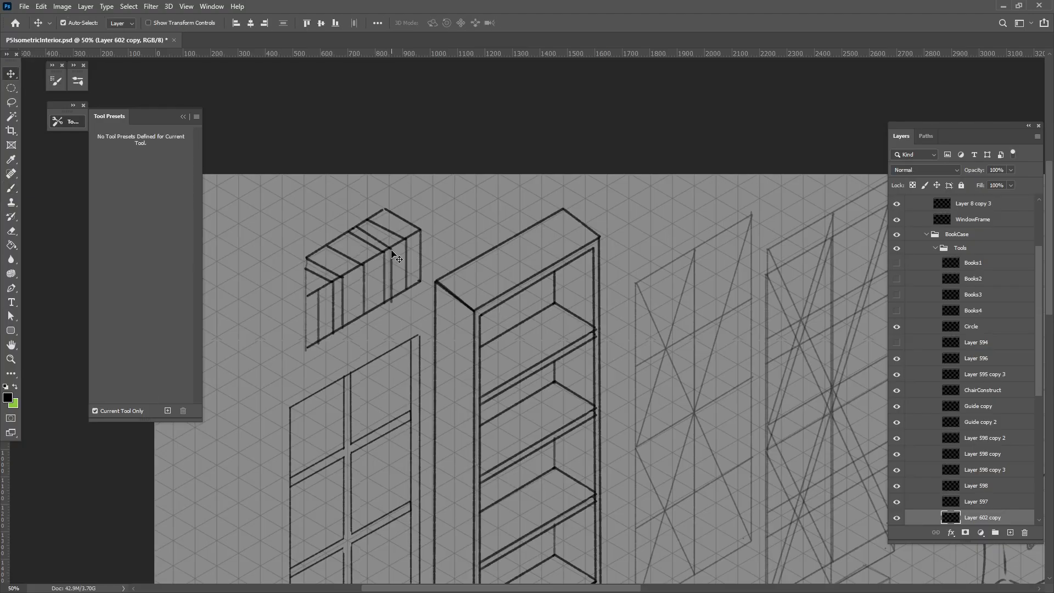
left_click_drag(392, 252, 437, 293)
mouse_move(565, 311)
left_mouse_down()
mouse_move(573, 387)
mouse_move(556, 380)
left_mouse_up()
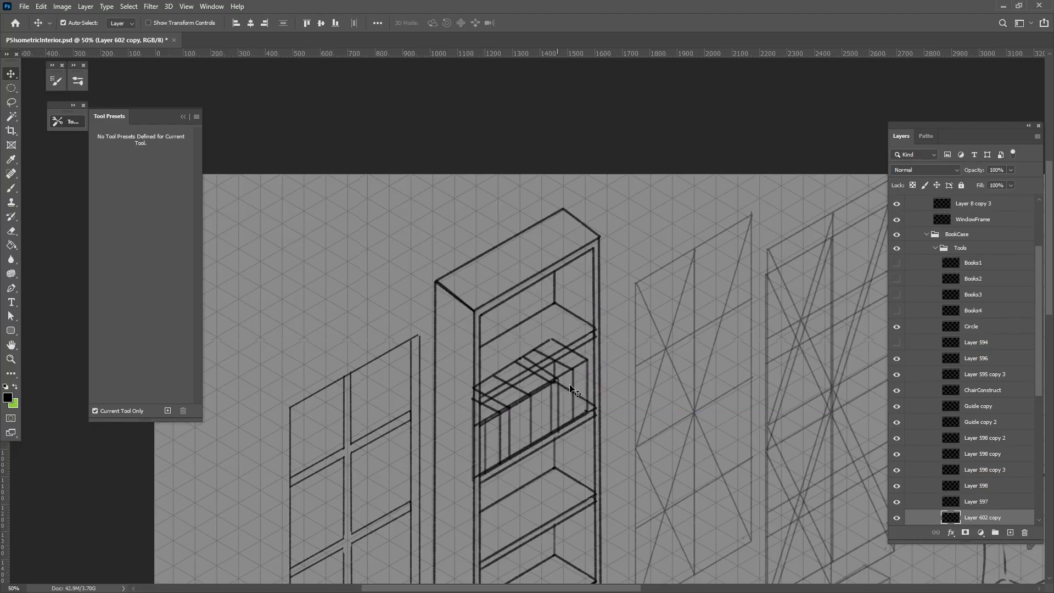
mouse_move(490, 419)
left_mouse_down()
mouse_move(479, 407)
mouse_move(511, 381)
left_mouse_up()
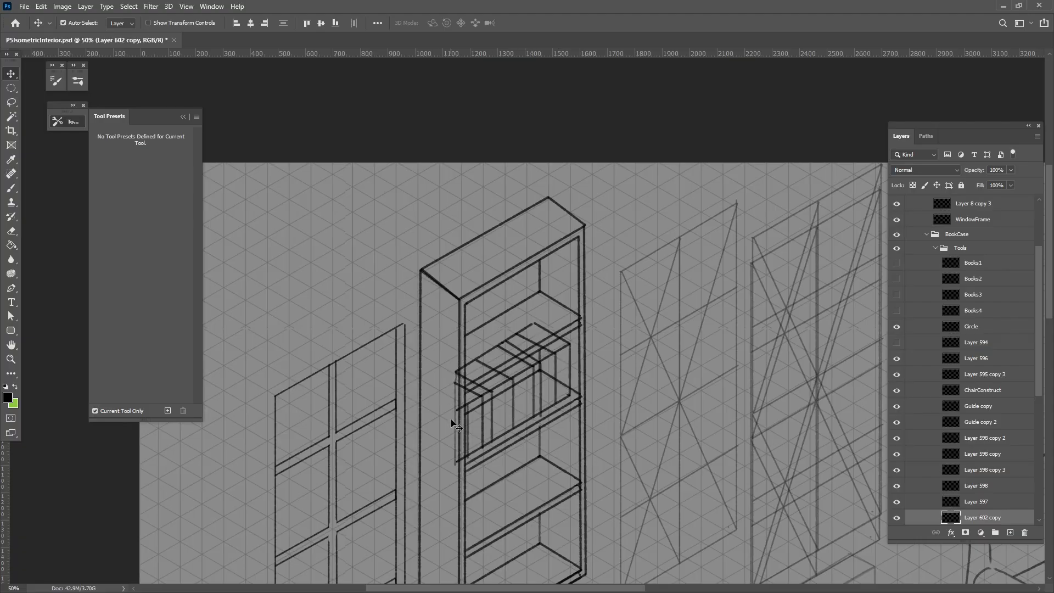
left_click_drag(478, 439, 429, 422)
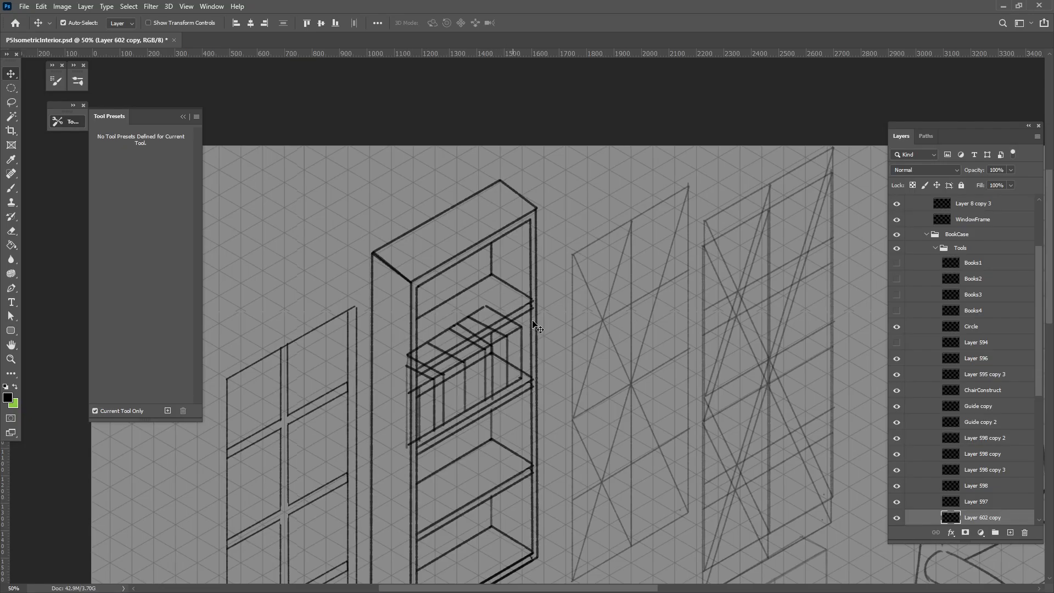
left_click_drag(444, 401, 508, 387)
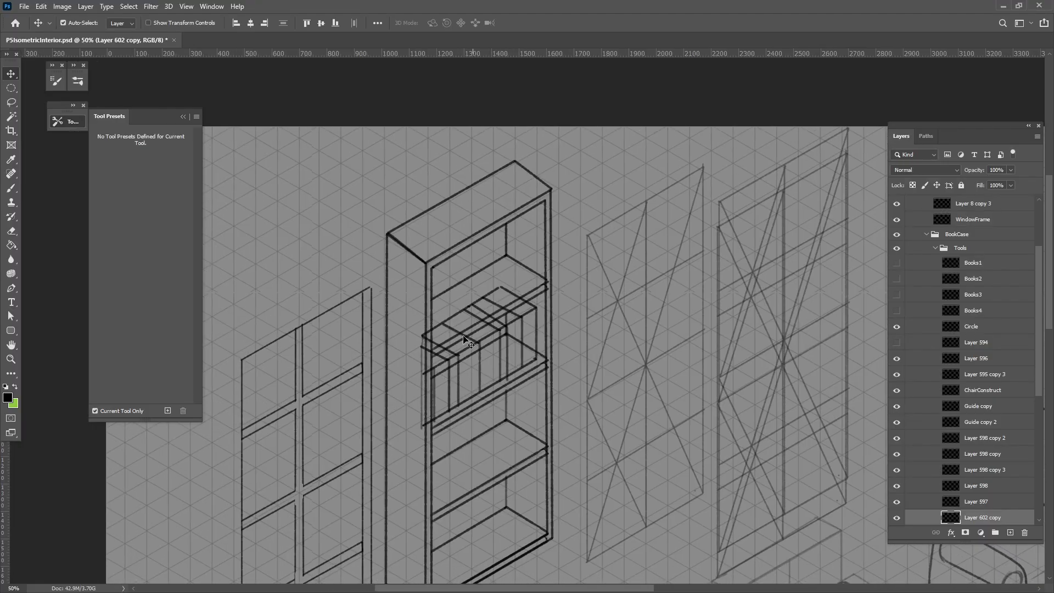
left_click(503, 333)
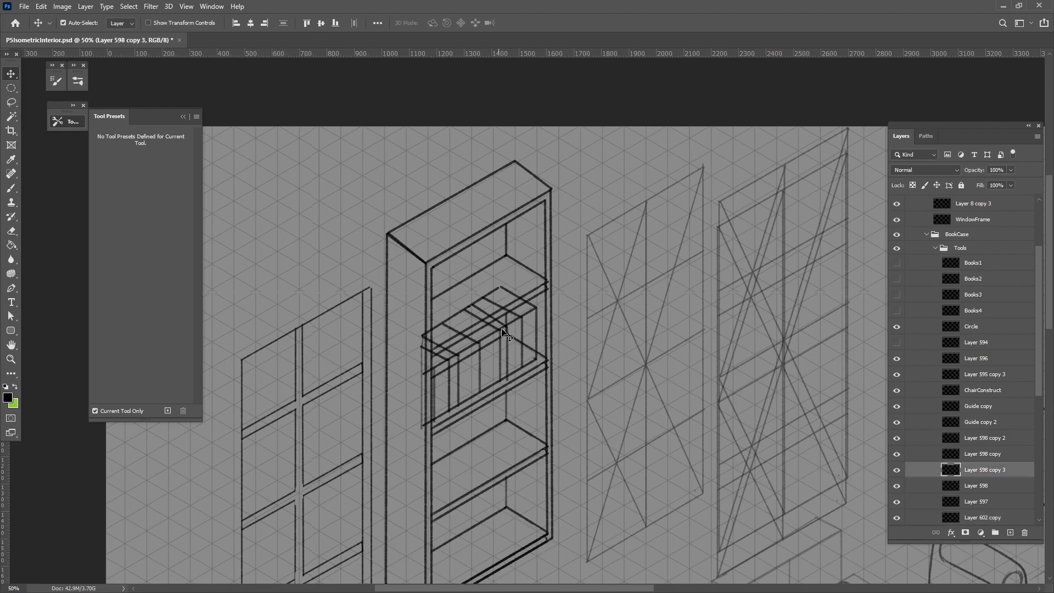
left_click_drag(502, 329, 523, 351)
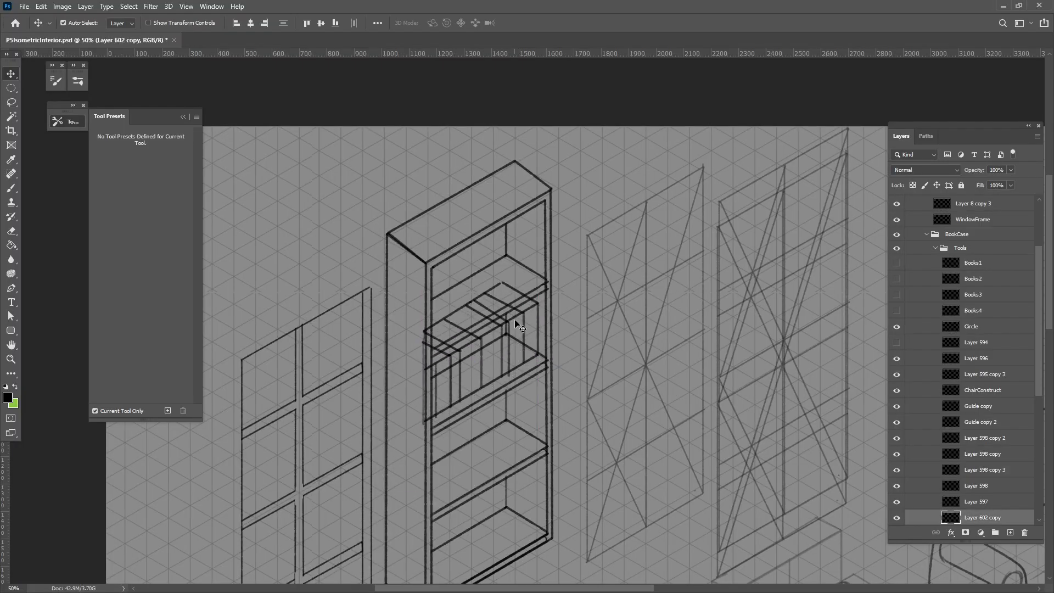
Duplicate the row of books, moving one row over the nearby guide panel and the other above the window frame
left_click_drag(524, 316, 522, 400)
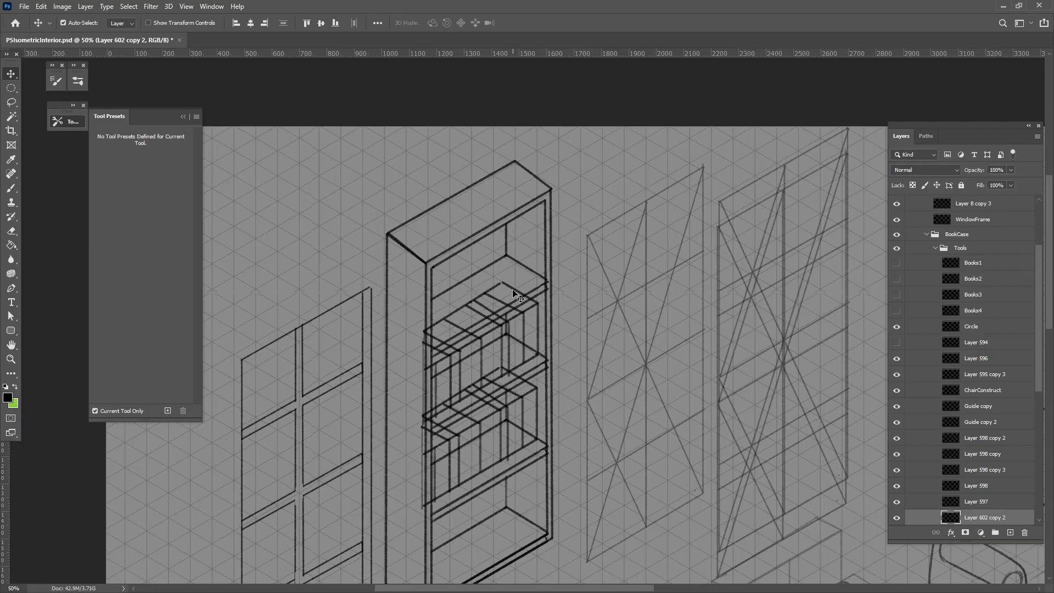
left_click_drag(516, 296, 698, 320)
left_click_drag(537, 391, 356, 199)
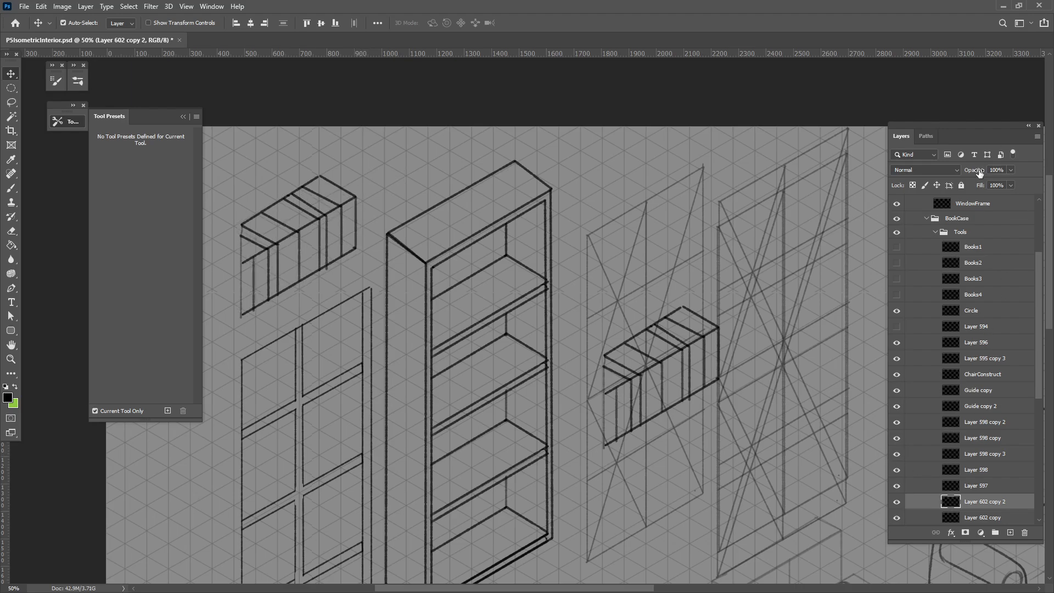
Fade the book row above the window frame to 23% opacity, nudge it slightly, and add a new layer above it
left_click_drag(977, 171, 936, 172)
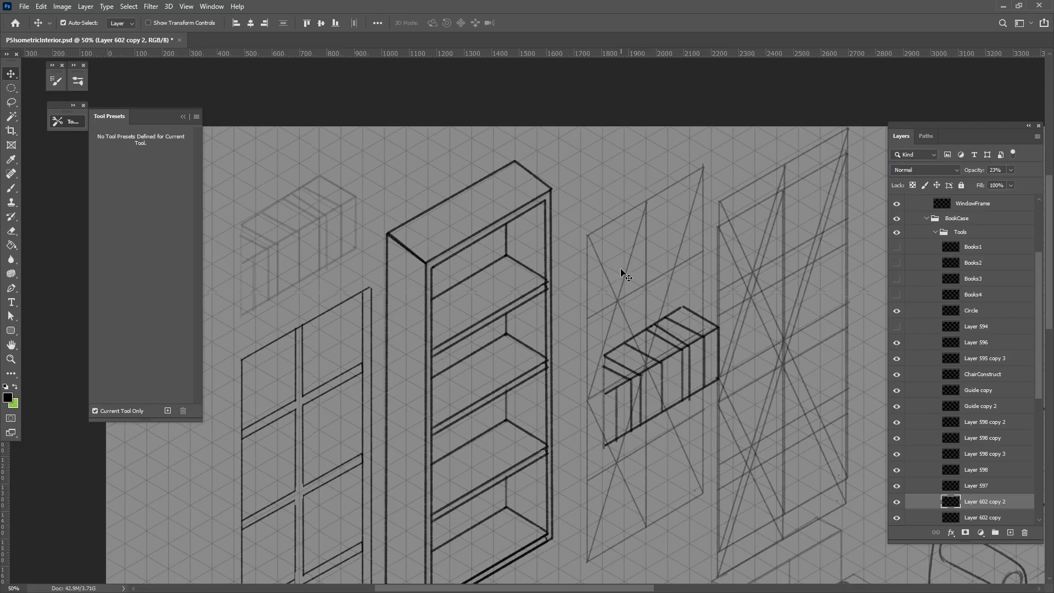
left_click_drag(354, 200, 361, 205)
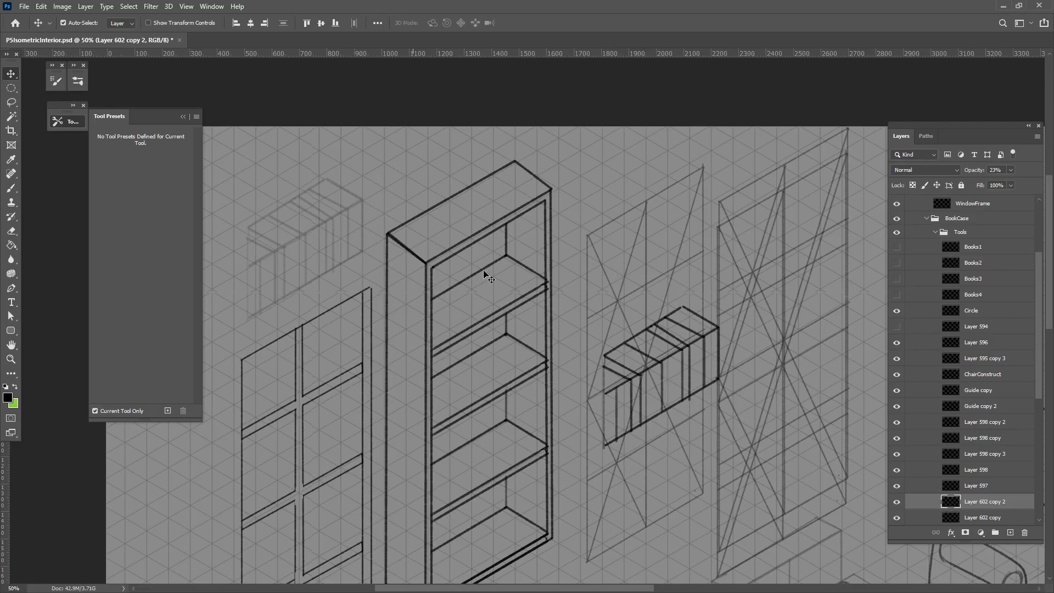
left_click(1010, 532)
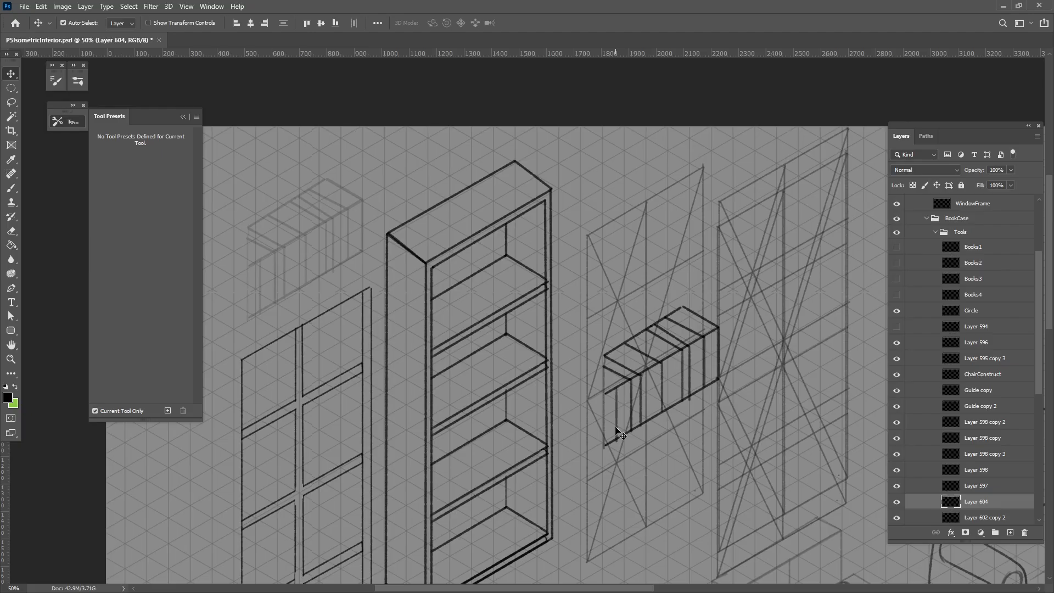
Brush the box outline over the faded book row, tracing its vertical edges, base, back and front top edges
key("b")
left_click(248, 317)
left_click(248, 227, "shift")
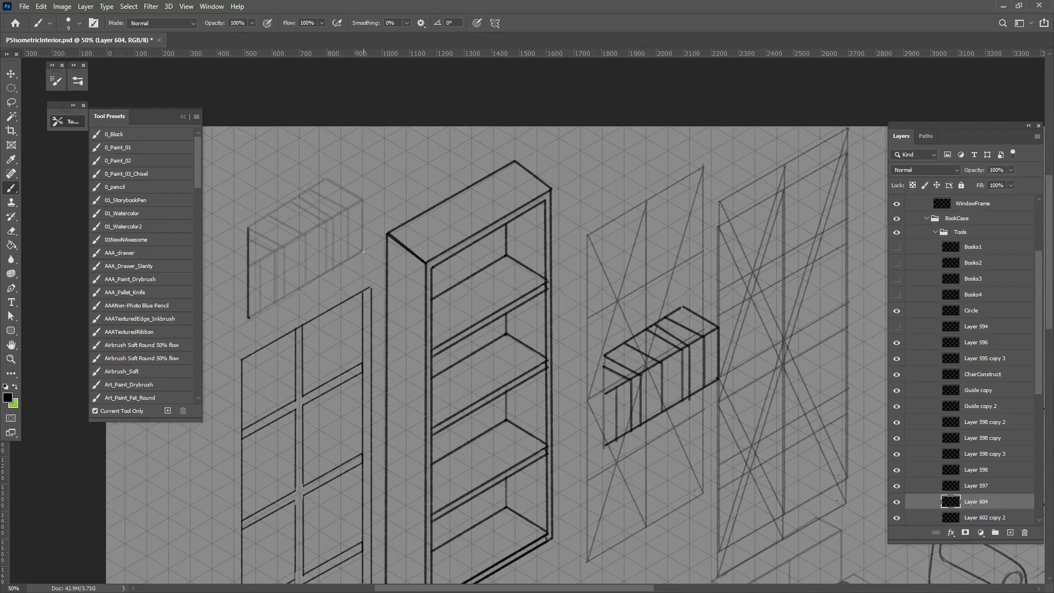
left_click(364, 252, "shift")
left_click(363, 199, "shift")
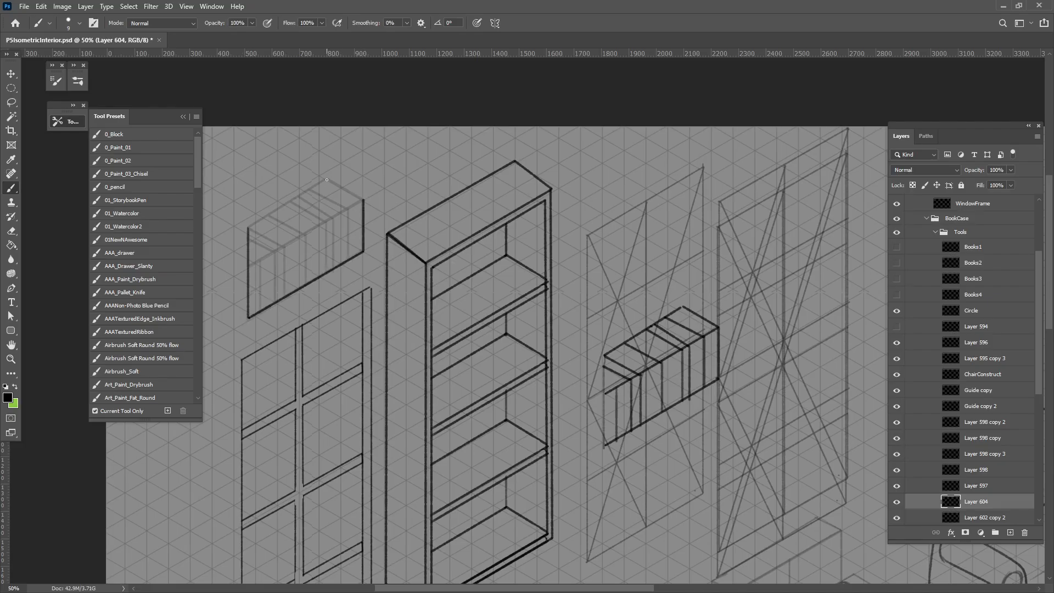
left_click(326, 179, "shift")
left_click(247, 225, "shift")
left_click(361, 201, "shift")
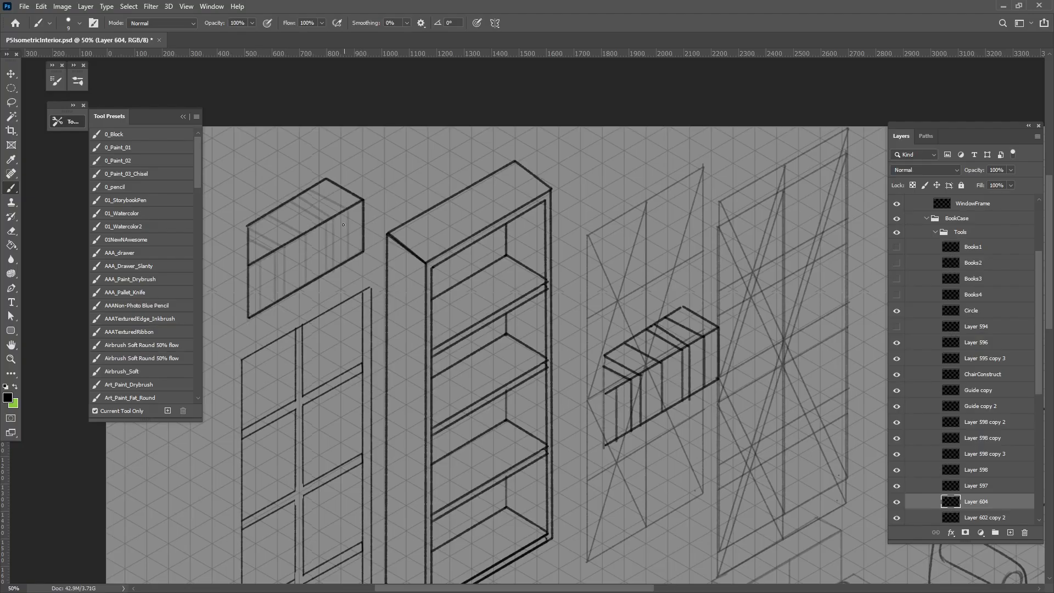
Brush the upright book at the far end of the row and a book leaning against it, including their top edges
left_click_drag(349, 208, 349, 259)
left_click(308, 190, "shift")
key("ctrl+z")
left_click(347, 208, "shift")
left_click(333, 218, "shift")
left_click(299, 196, "shift")
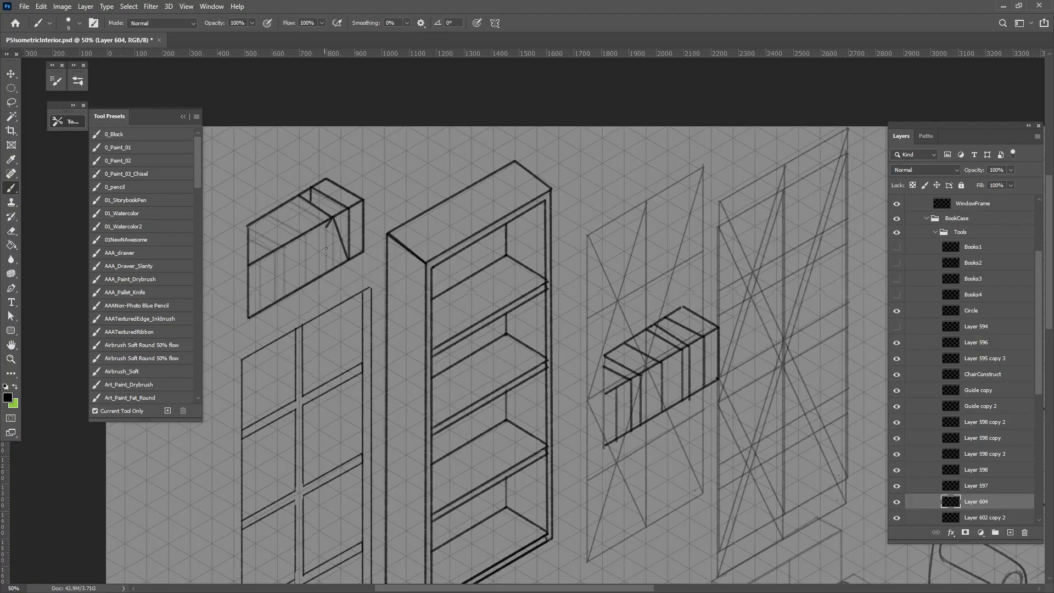
left_click(342, 266, "shift")
Brush the spine edge and top edge of the upright book beside the leaning book
left_click_drag(323, 221, 322, 273)
left_click(287, 203, "shift")
key("ctrl+z")
left_click(324, 222, "shift")
left_click_drag(339, 360, 325, 351)
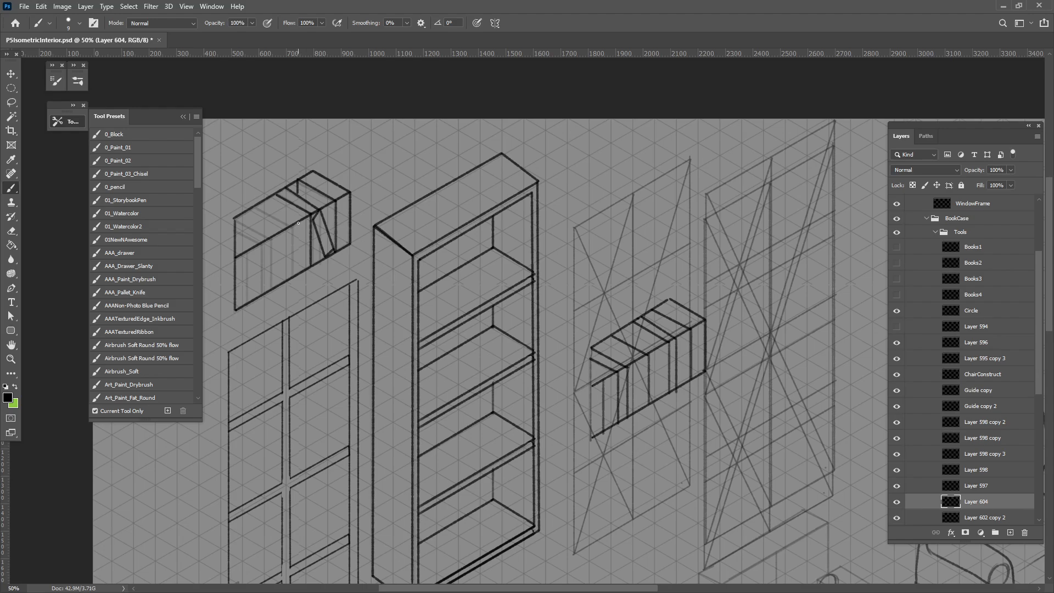
Brush two more upright spines in the middle of the row, with their top edges and a step down beyond them
left_click_drag(296, 224, 296, 266)
left_click_drag(284, 226, 285, 245)
key("ctrl+z")
left_click_drag(287, 230, 287, 280)
left_click(260, 203, "shift")
left_click(249, 210, "shift")
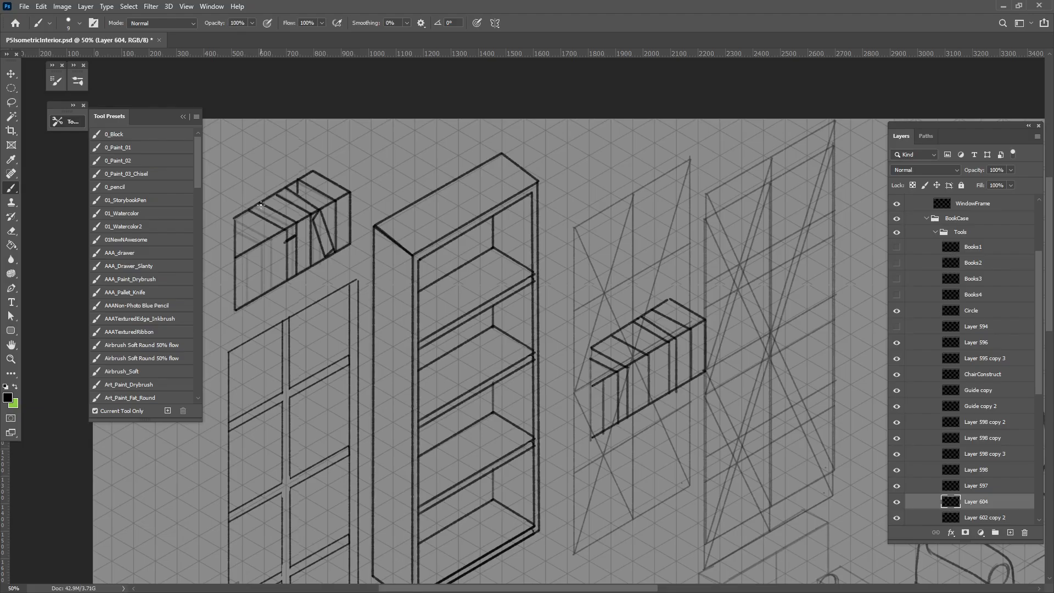
left_click_drag(261, 205, 262, 216)
With the eraser reduced to size 10, remove the excess outline above the leaning and shorter books to give a stepped silhouette
key("e")
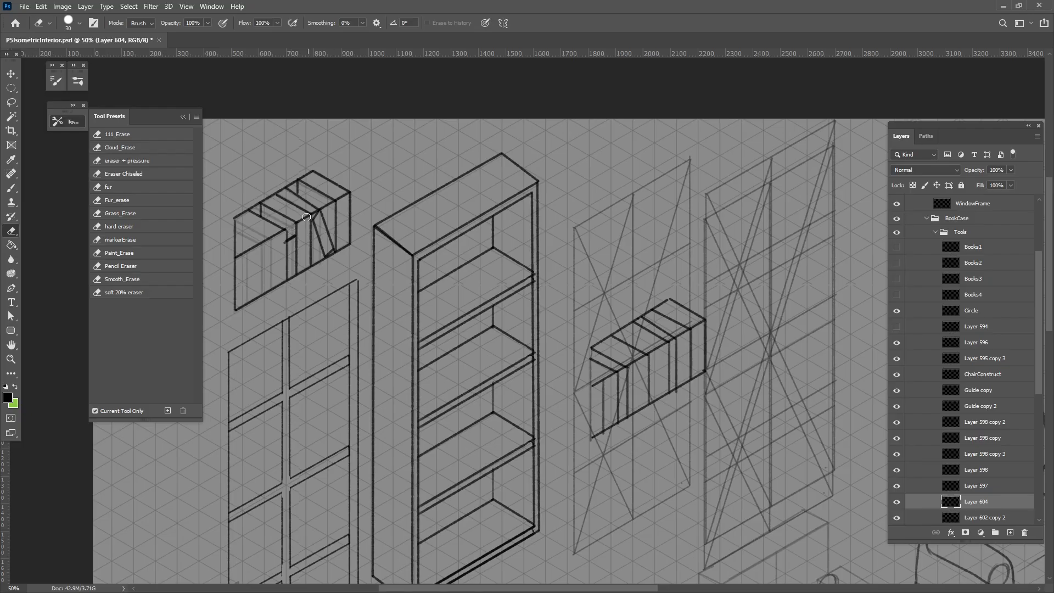
key("bracketleft")
key("bracketleft")
key("bracketleft")
key("b")
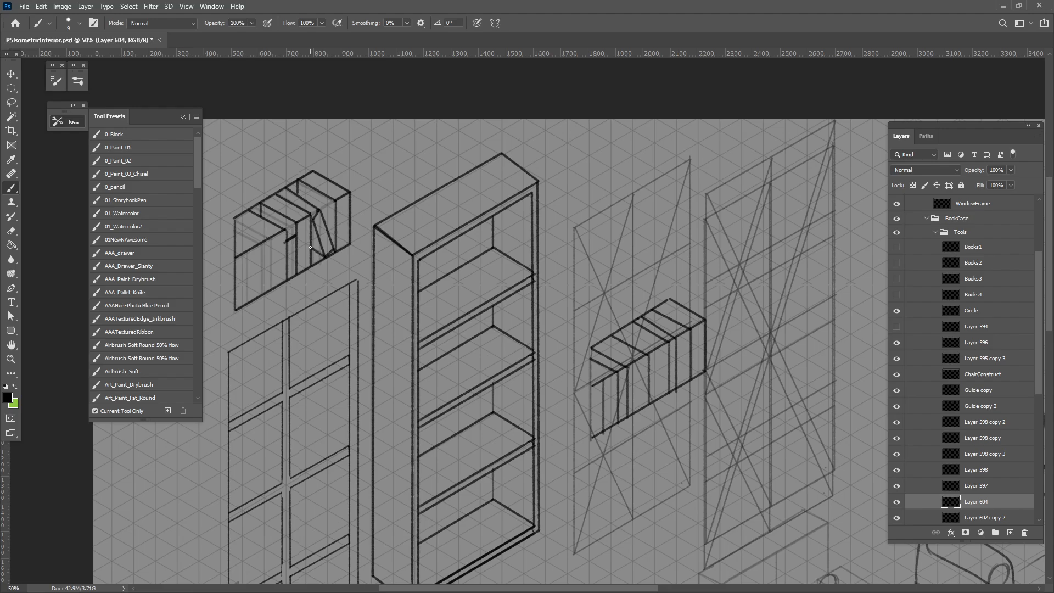
key("e")
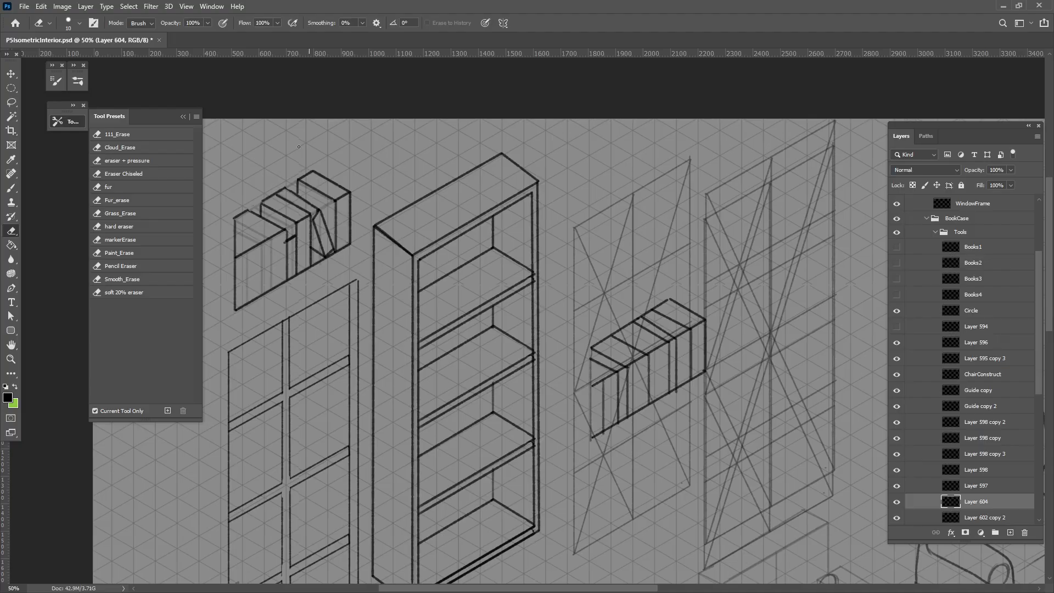
left_click_drag(362, 304, 378, 240)
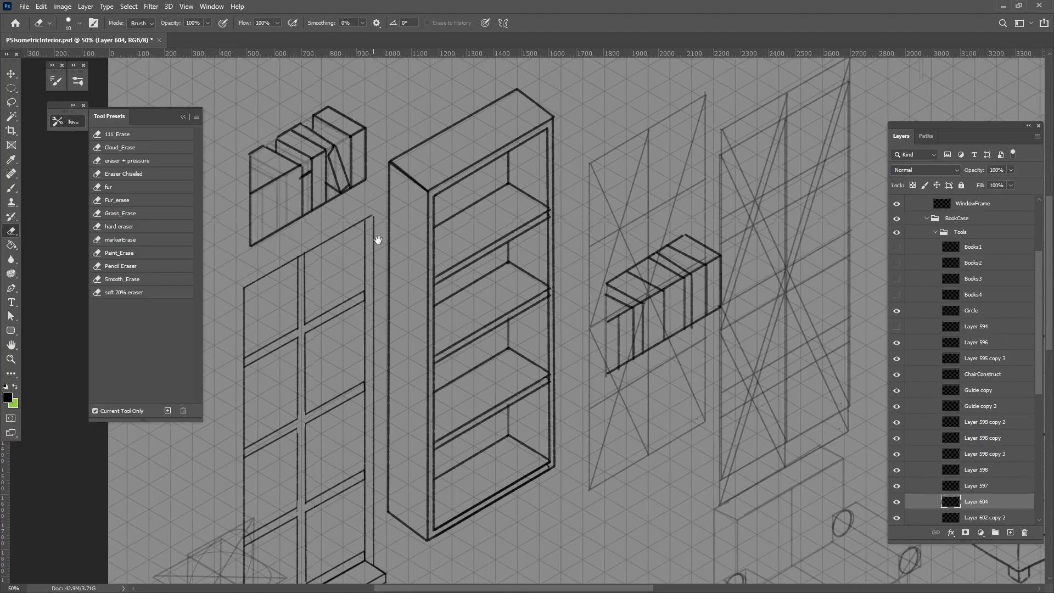
Move the freestanding row of books into the bookcase's second opening from the bottom
left_click_drag(552, 280, 544, 247)
left_click(11, 73)
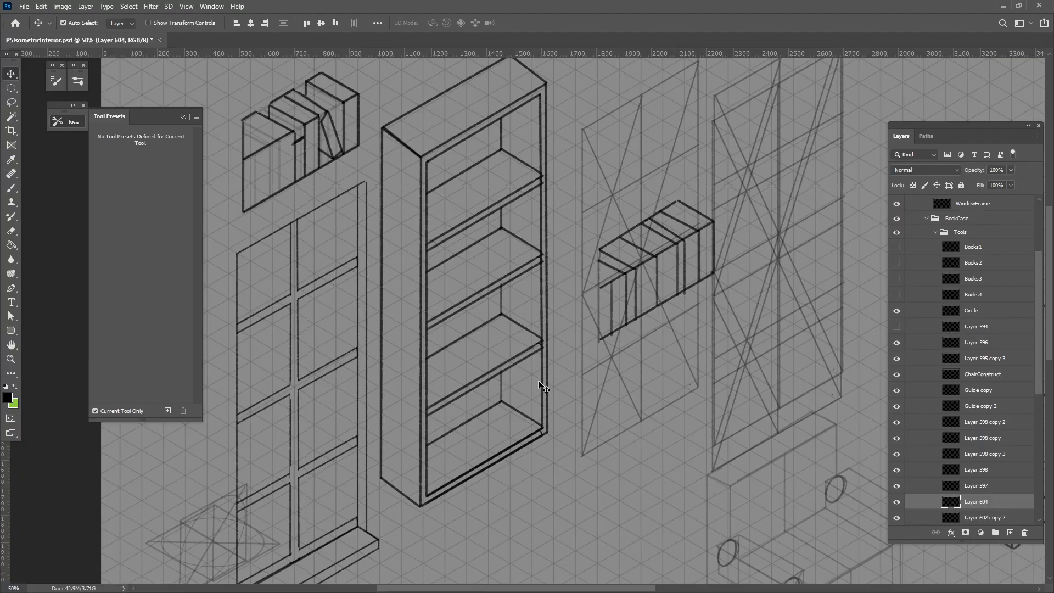
left_click_drag(569, 433, 491, 364)
left_click_drag(591, 390, 624, 371)
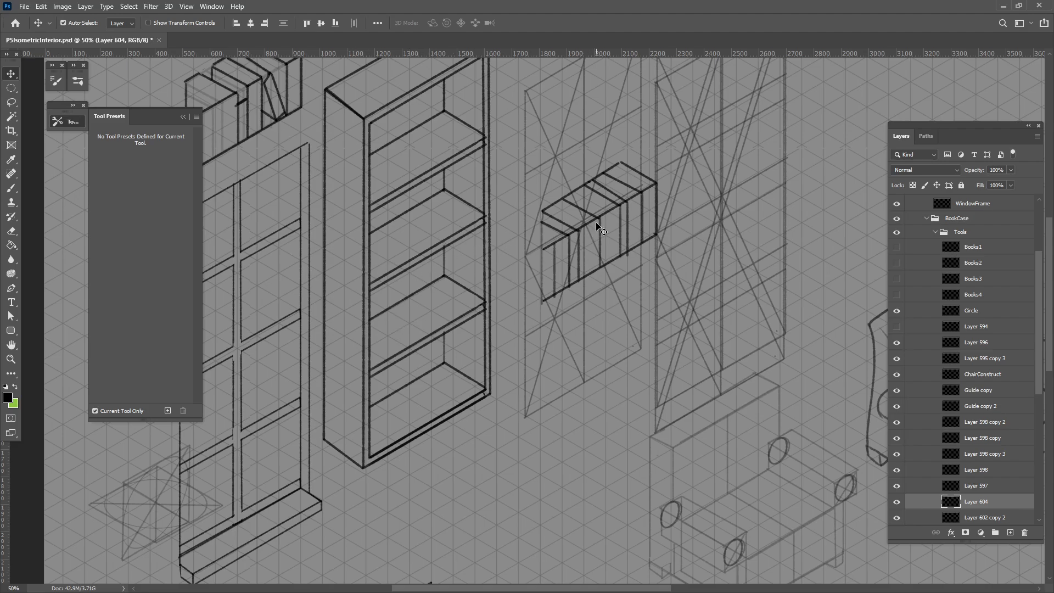
left_click_drag(599, 221, 421, 280)
Select Layer 598 and give it a green layer colour label
left_click(454, 320)
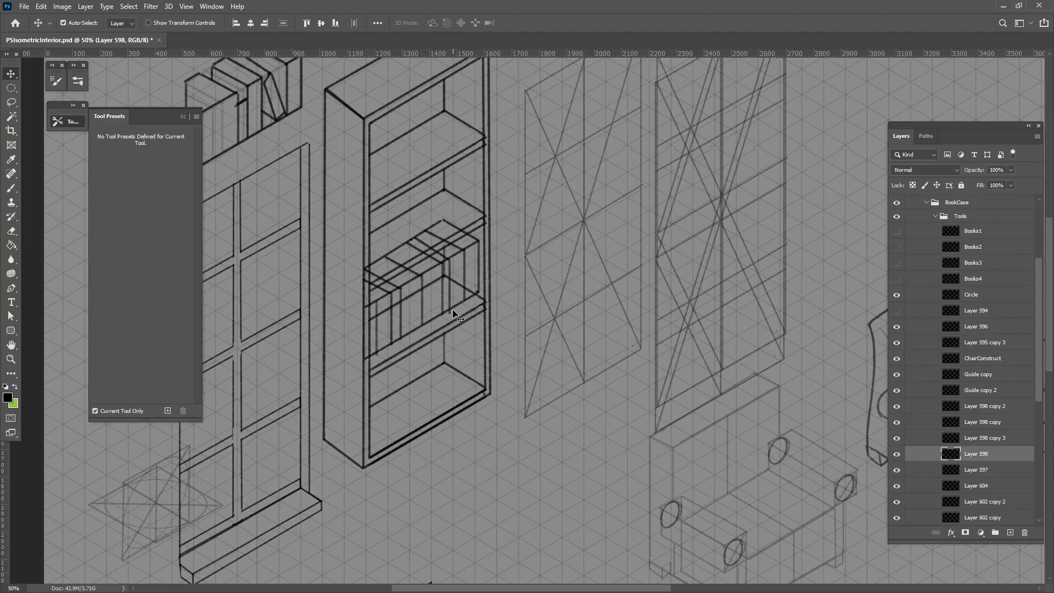
right_click(903, 456)
right_click(903, 461)
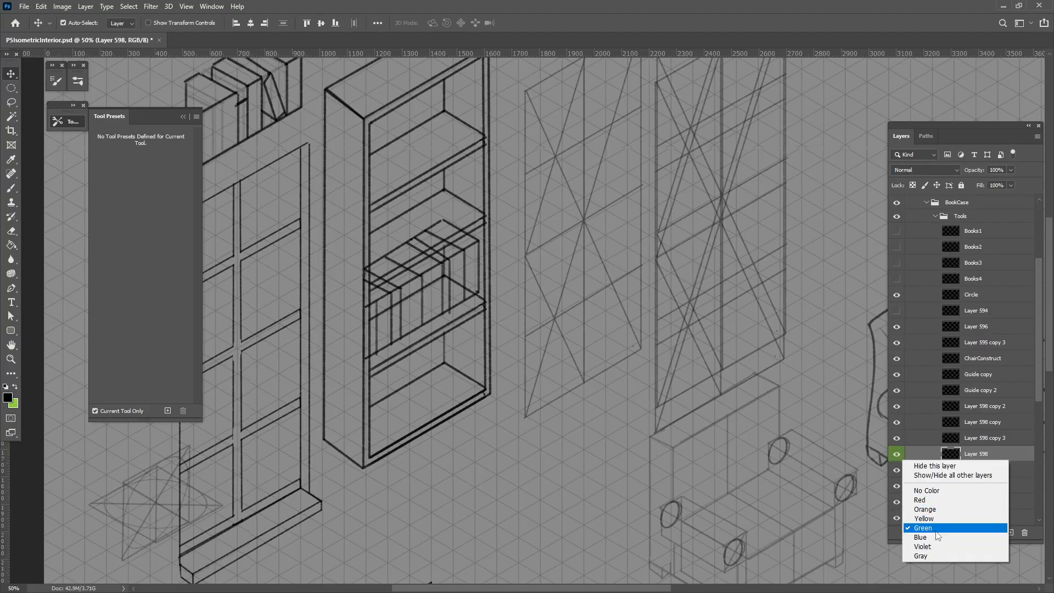
left_click(456, 308)
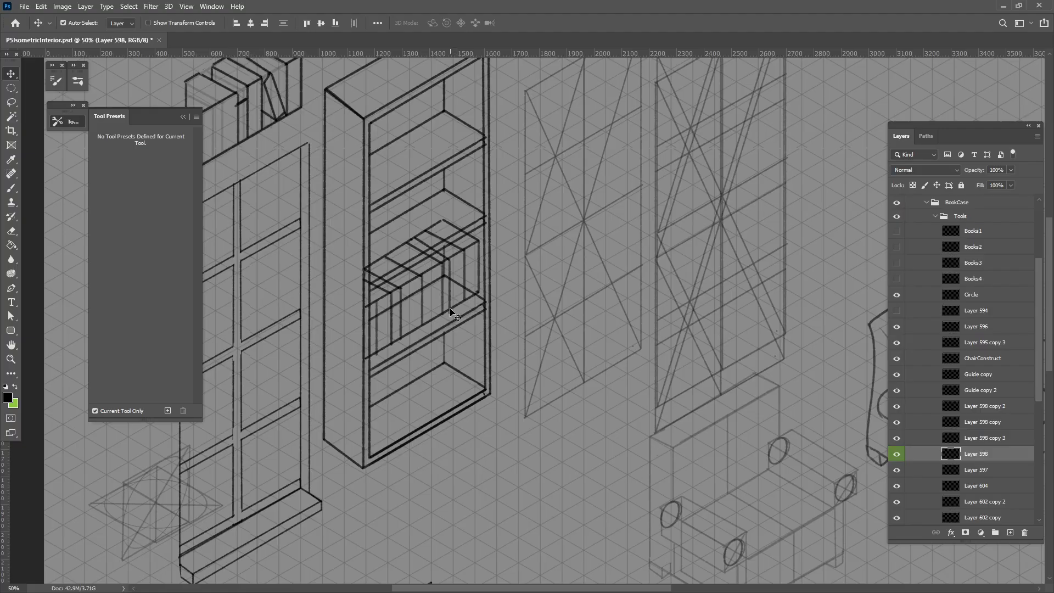
Place Layer 602 copy directly above Layer 598, label it green, and select both layers
left_click(456, 308)
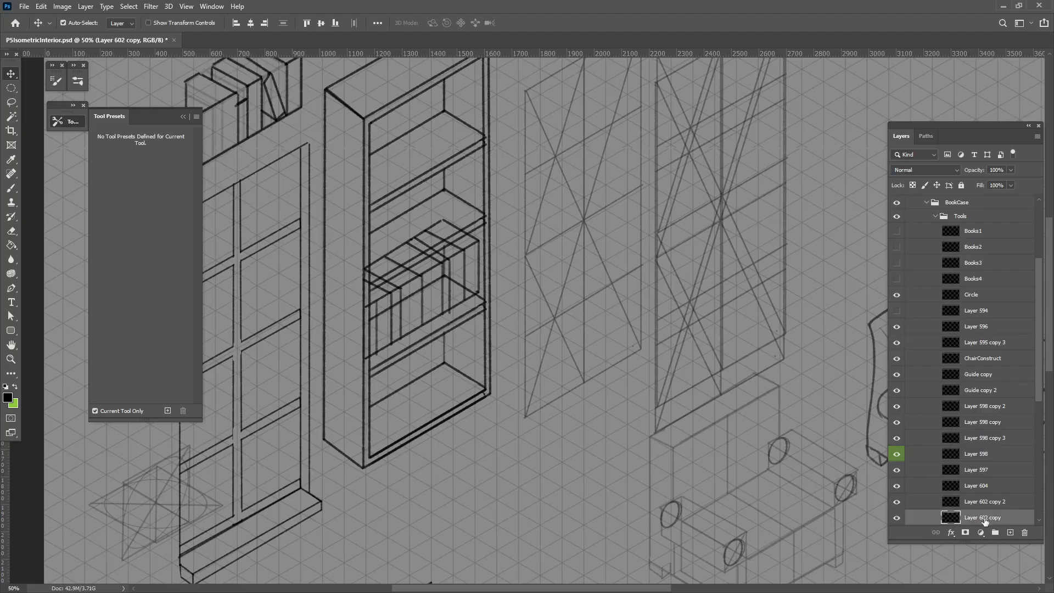
left_click_drag(980, 515, 959, 455)
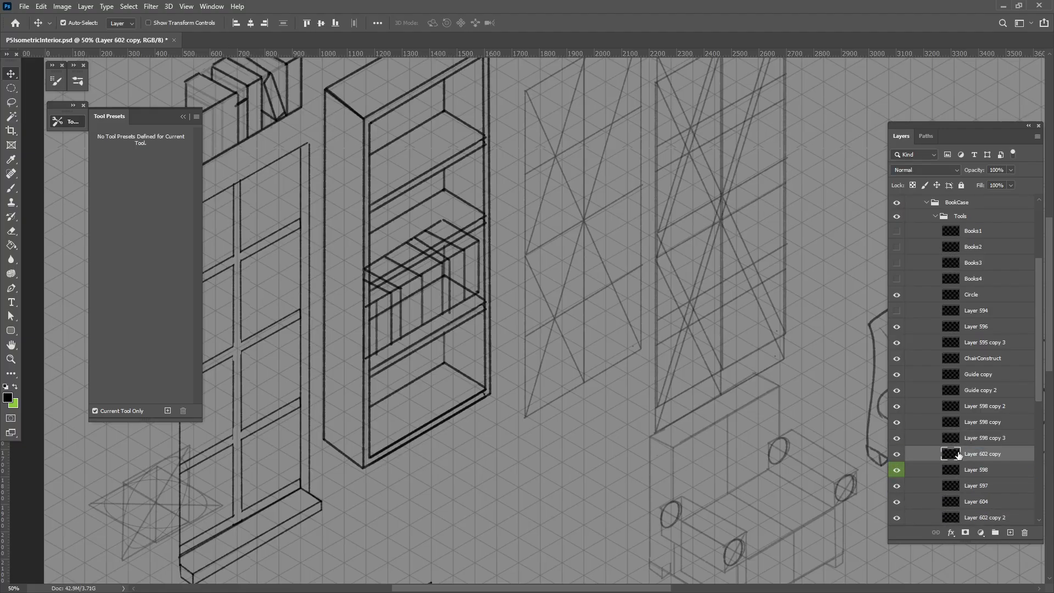
right_click(899, 456)
left_click(941, 526)
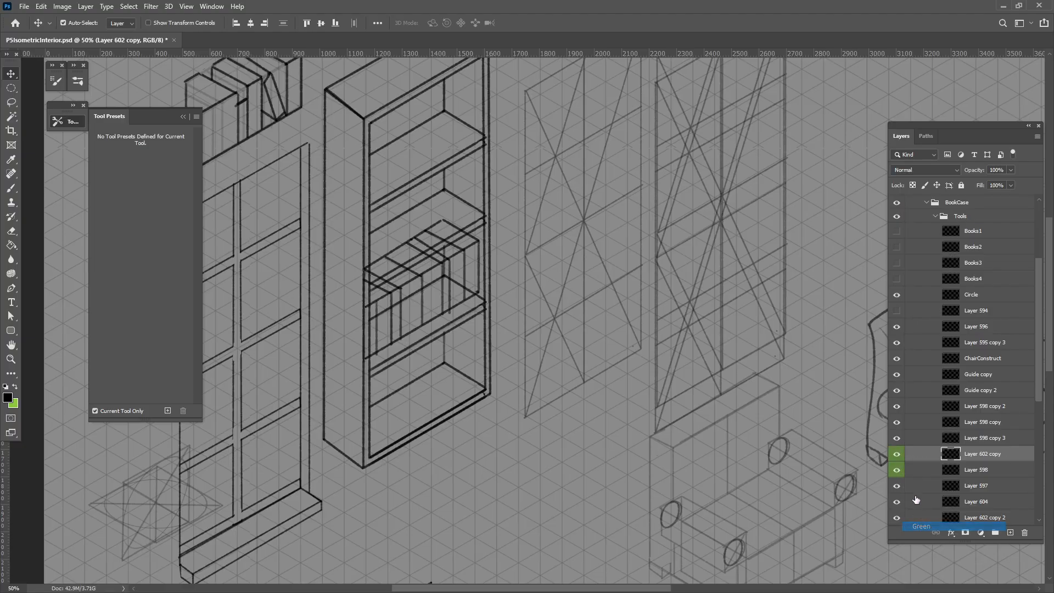
left_click(967, 470, "shift")
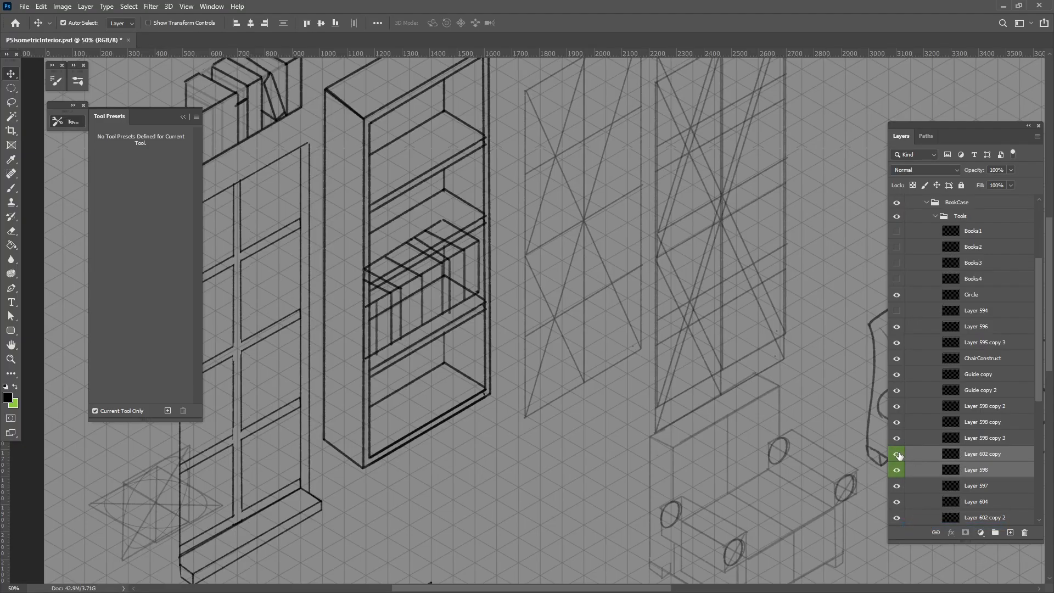
left_click_drag(898, 455, 897, 469)
scroll(513, 320, "up", 1)
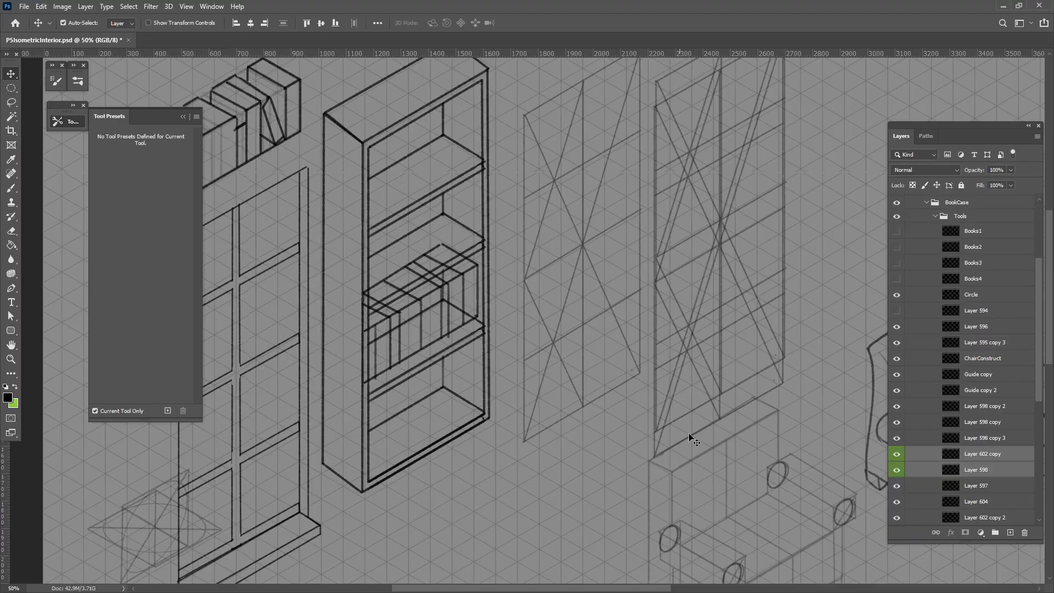
left_click(582, 475)
left_click_drag(571, 483, 611, 339)
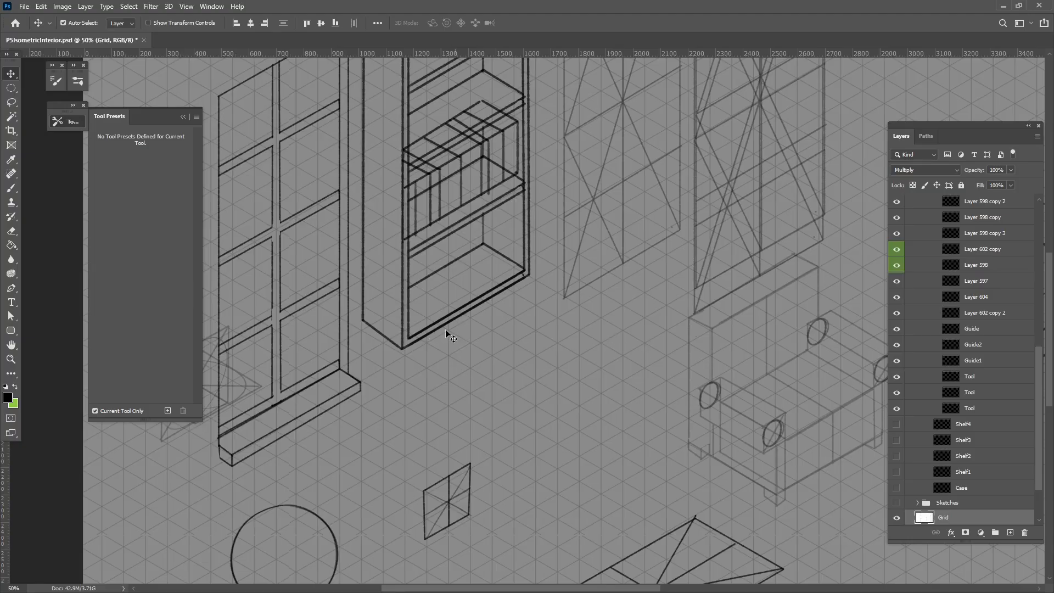
left_click(10, 190)
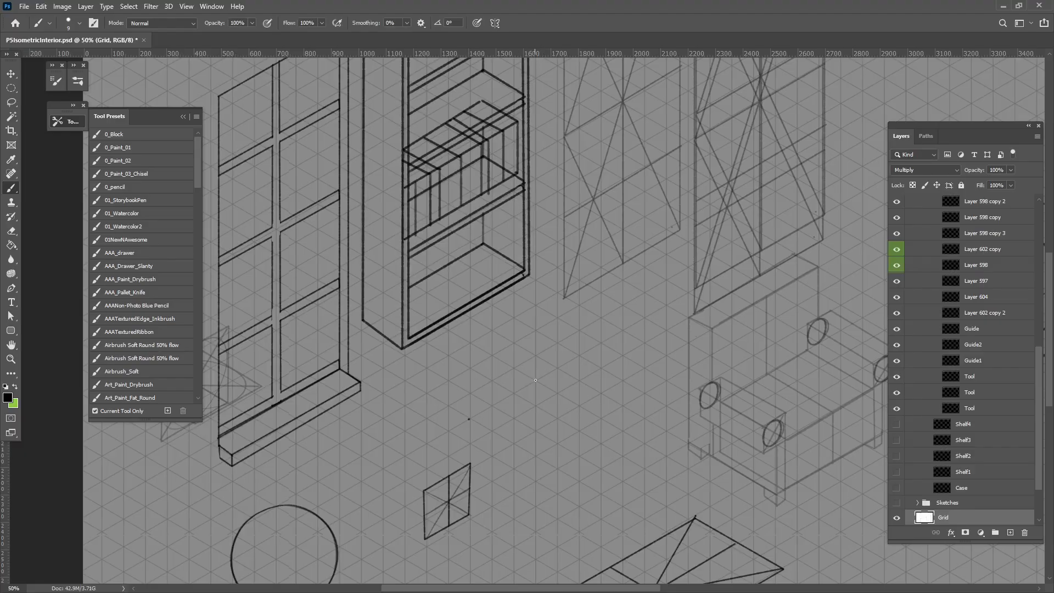
left_click(535, 379, "shift")
left_click(602, 420, "shift")
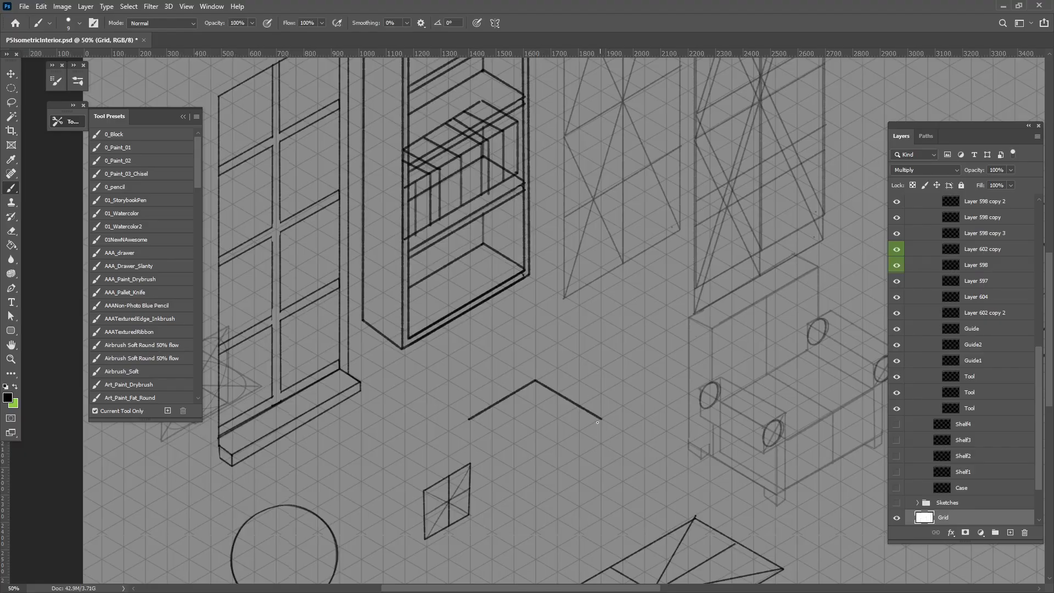
left_click(536, 457, "shift")
left_click(468, 418, "shift")
key("ctrl+z")
key("ctrl+z")
key("ctrl+z")
key("ctrl+z")
On a new layer, brush a flat, slightly wide rectangle outline in the empty space below the bookcase
left_click(1010, 533)
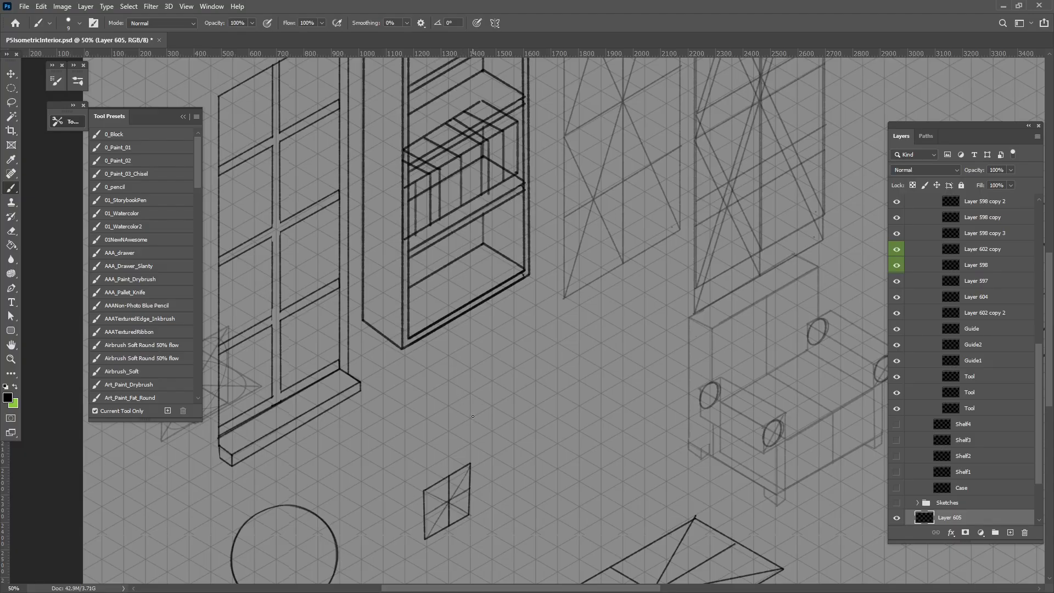
left_click(557, 418, "shift")
left_click_drag(557, 419, 559, 344)
left_click(471, 343, "shift")
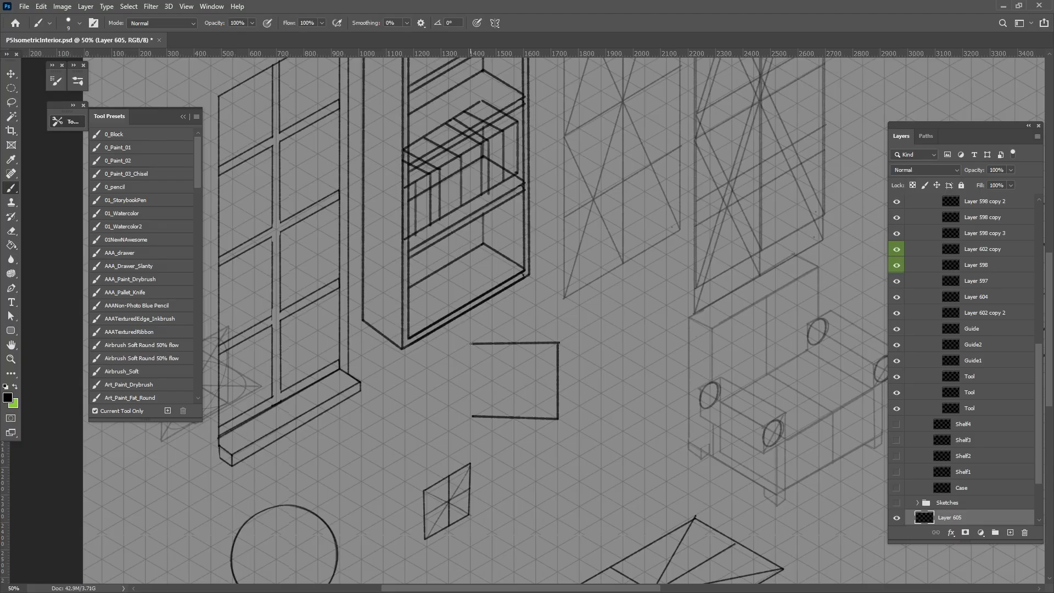
left_click(470, 419, "shift")
Divide the rectangle with a vertical centre line and sketch a rounded head with facial details and shading in its left half
left_click_drag(527, 395, 498, 459)
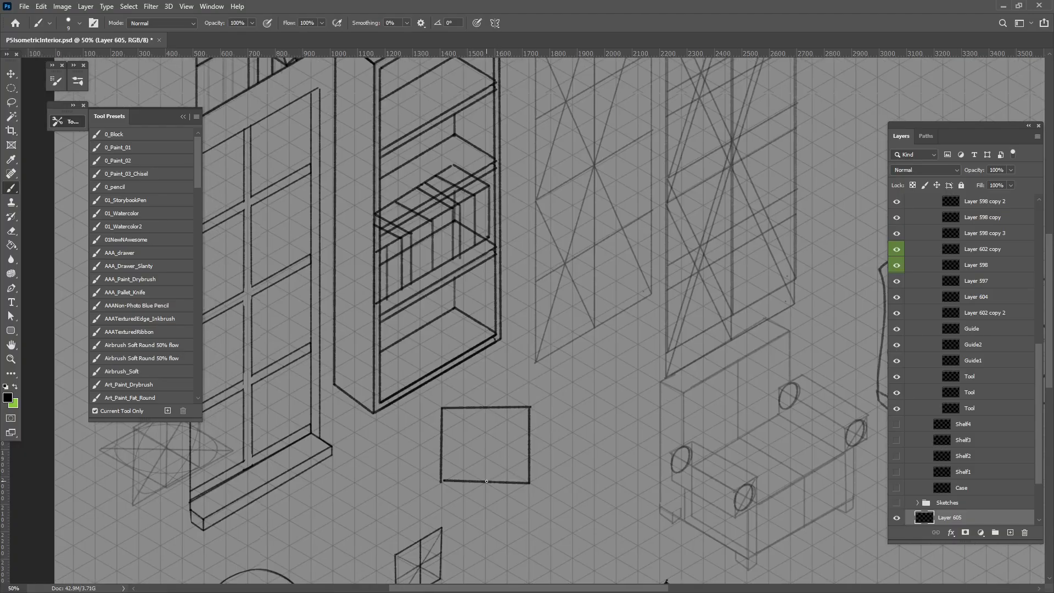
left_click_drag(483, 407, 486, 480)
key("ctrl+z")
mouse_move(485, 407)
left_mouse_down()
mouse_move(485, 481)
mouse_move(440, 465)
mouse_move(484, 455)
mouse_move(454, 428)
mouse_move(443, 446)
mouse_move(479, 433)
mouse_move(455, 428)
mouse_move(449, 415)
mouse_move(442, 425)
mouse_move(483, 443)
mouse_move(443, 431)
mouse_move(461, 466)
left_mouse_up()
key("ctrl+z")
left_click_drag(467, 471, 469, 472)
mouse_move(474, 431)
left_mouse_down()
mouse_move(479, 452)
mouse_move(445, 463)
left_mouse_up()
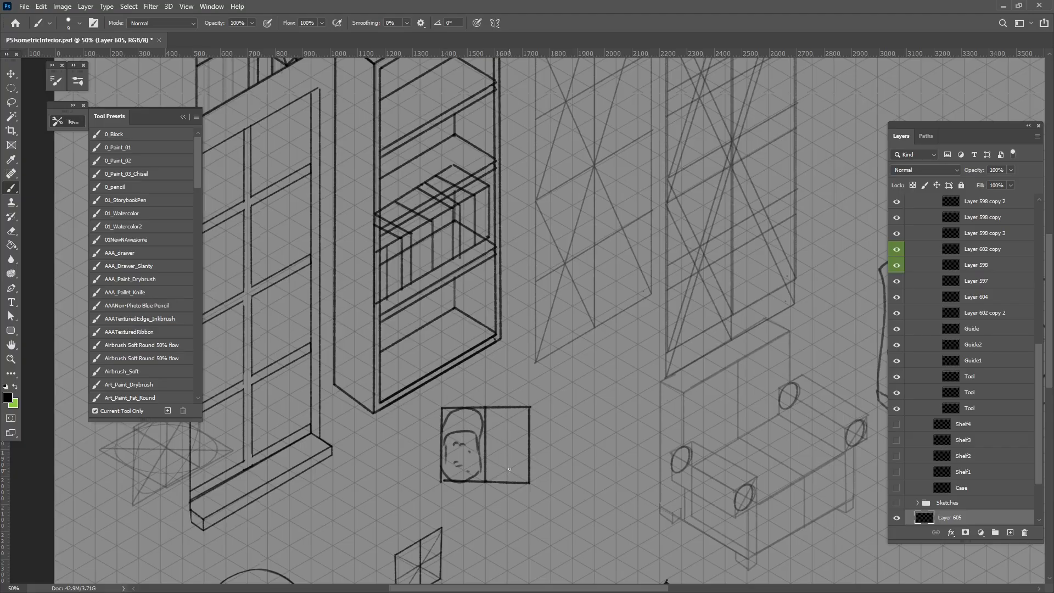
mouse_move(449, 472)
left_mouse_down()
mouse_move(467, 477)
mouse_move(476, 466)
left_mouse_up()
key("ctrl+z")
left_click_drag(564, 483, 506, 485)
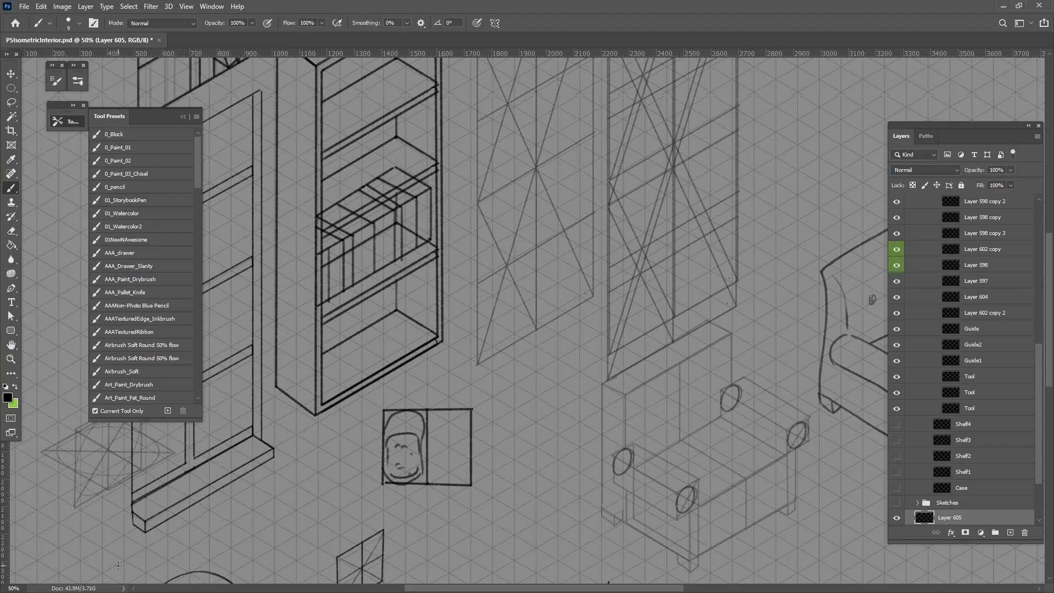
mouse_move(386, 435)
left_mouse_down()
mouse_move(408, 424)
mouse_move(404, 437)
mouse_move(420, 437)
left_mouse_up()
Move the isometric circle guide from beside the large rectangular guide to the empty grid area below the armchair
key("ctrl+minus")
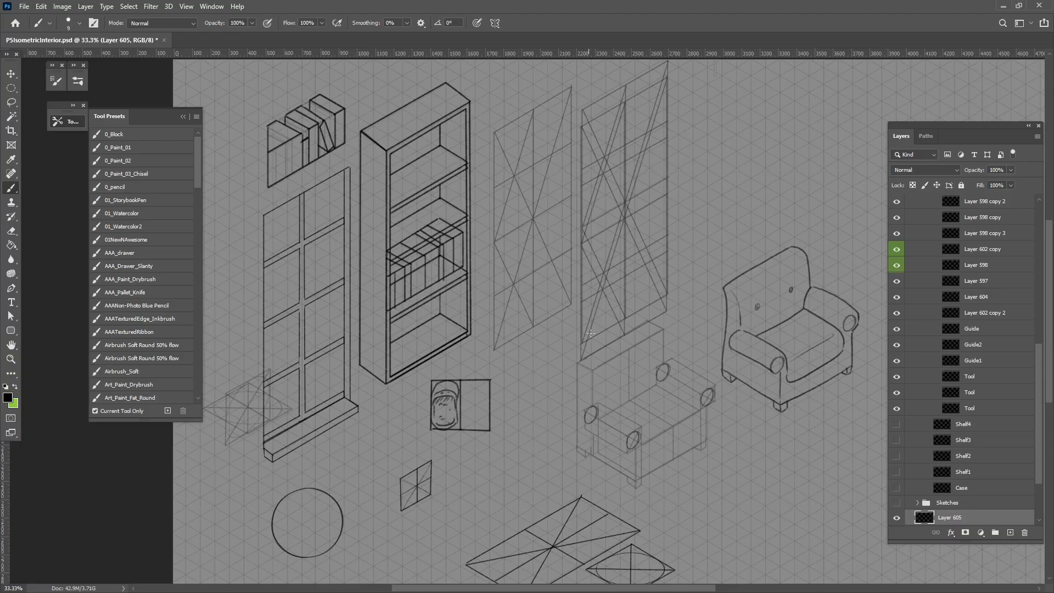
left_click_drag(541, 313, 383, 336)
left_click_drag(502, 335, 443, 336)
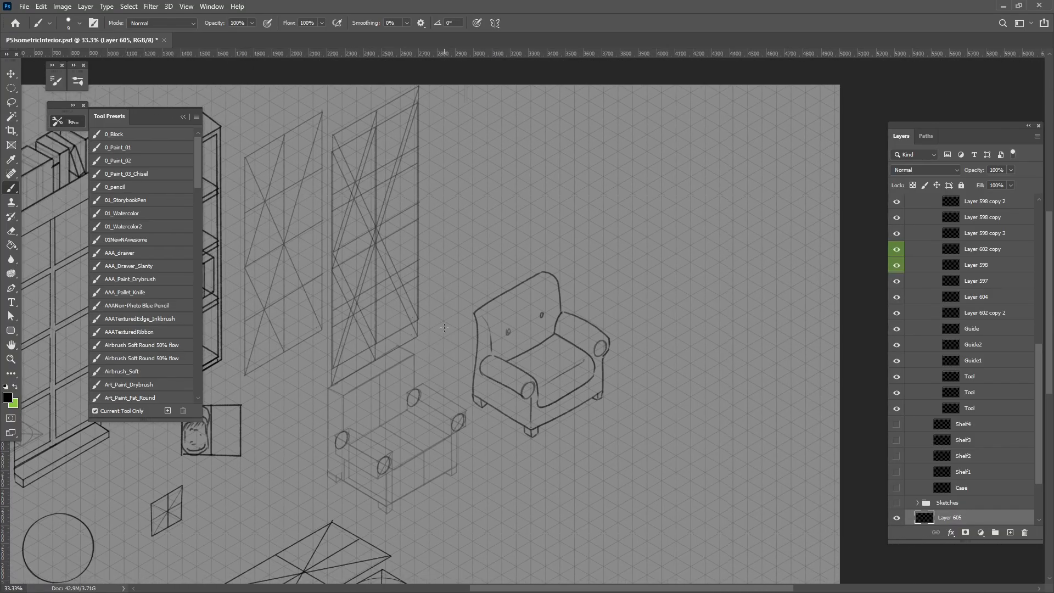
left_click_drag(530, 470, 540, 415)
key("ctrl+plus")
key("ctrl+plus")
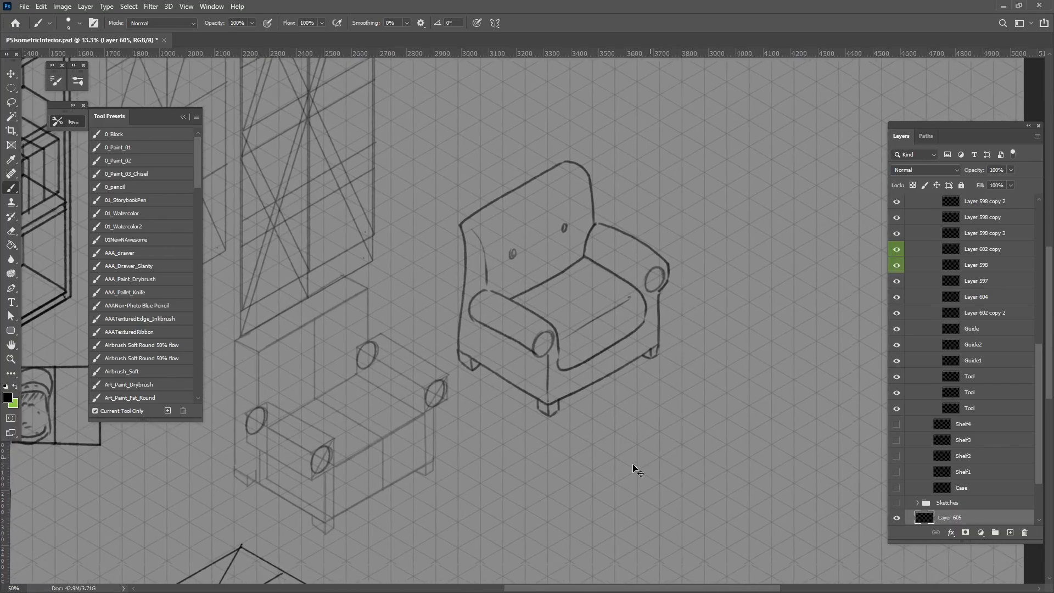
left_click_drag(514, 468, 551, 307)
left_click_drag(406, 522, 543, 383)
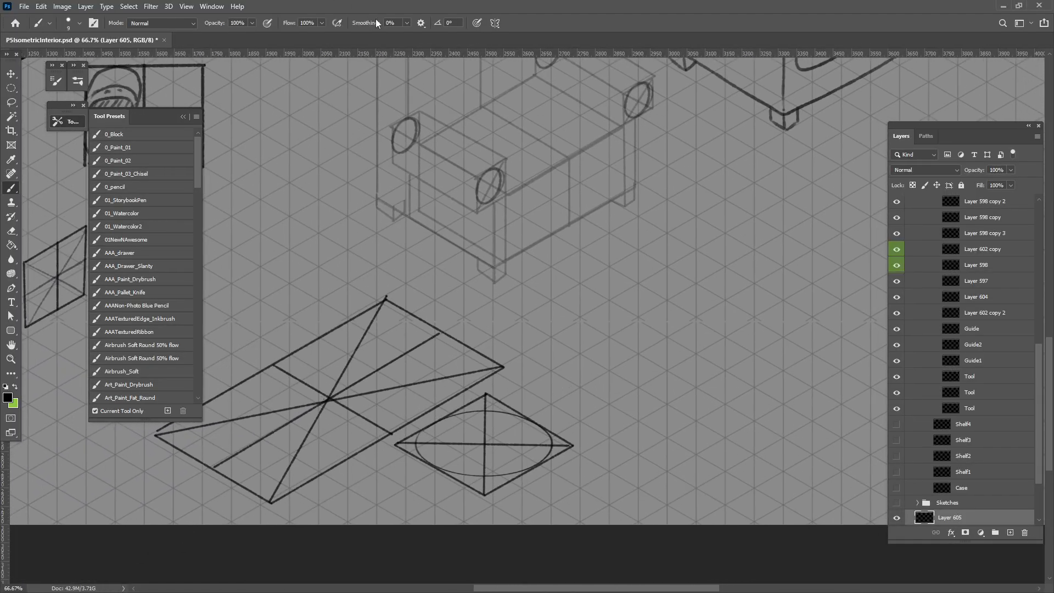
left_click(8, 76)
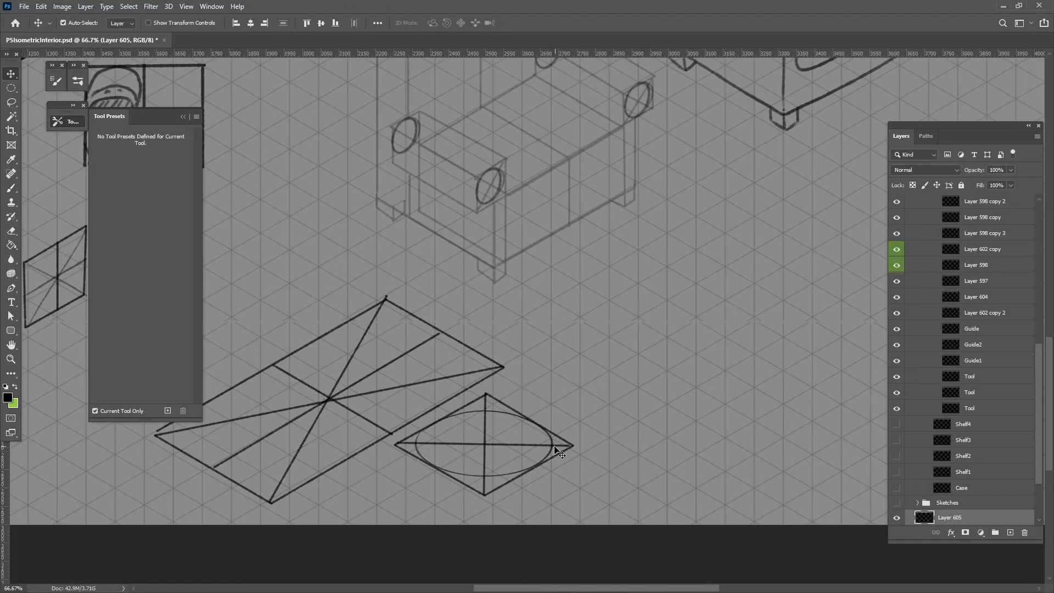
left_click_drag(548, 448, 715, 310)
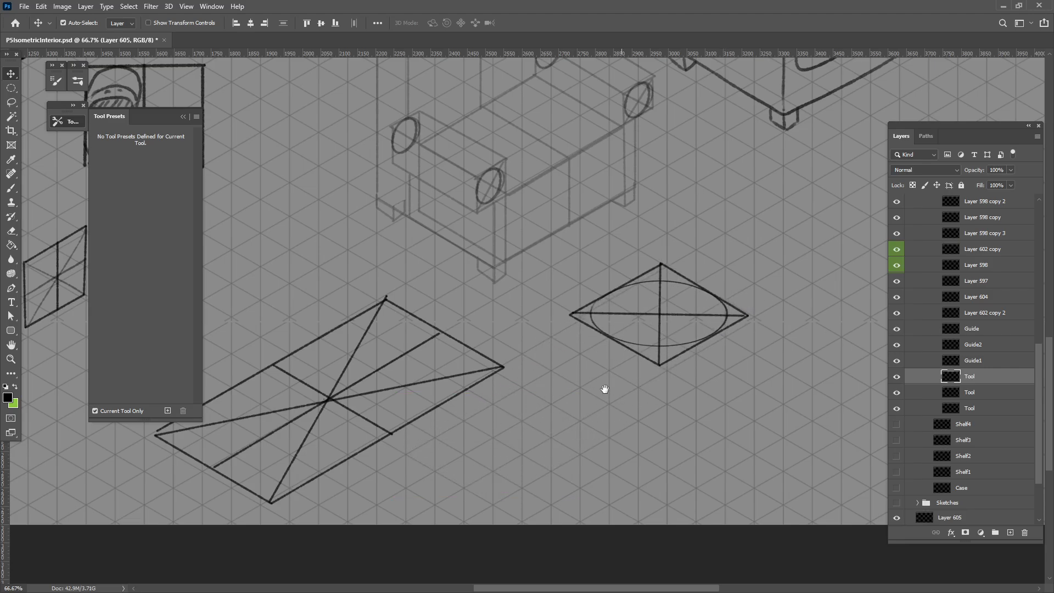
Duplicate the isometric circle guide about 176 px below the original and scale the copy slightly smaller
left_click_drag(604, 388, 423, 372)
left_click_drag(548, 301, 584, 346)
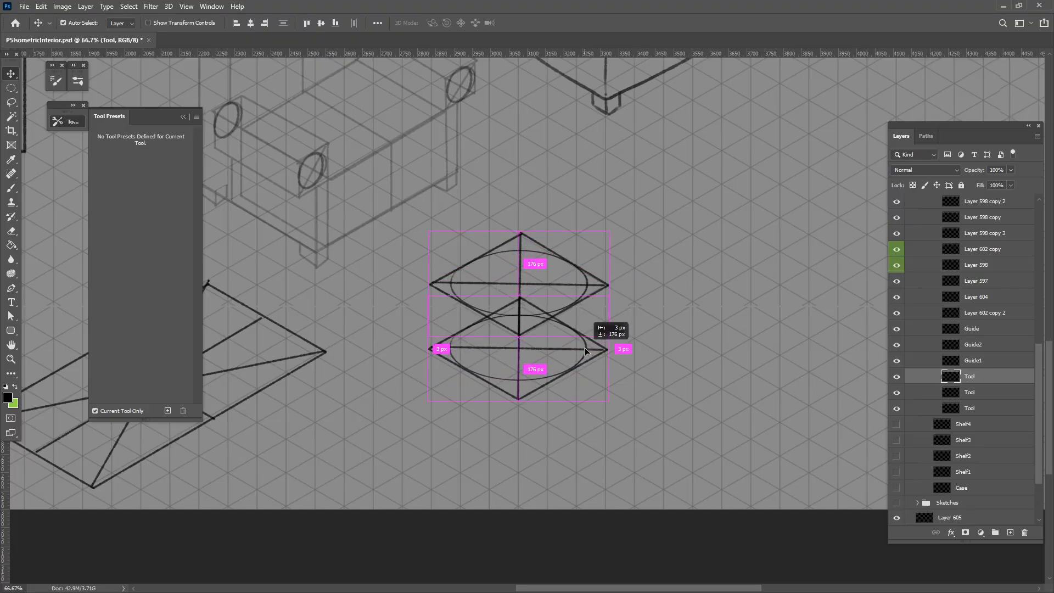
key("ctrl+t")
left_click_drag(608, 295, 583, 310)
left_click_drag(545, 366, 545, 364)
key("Return")
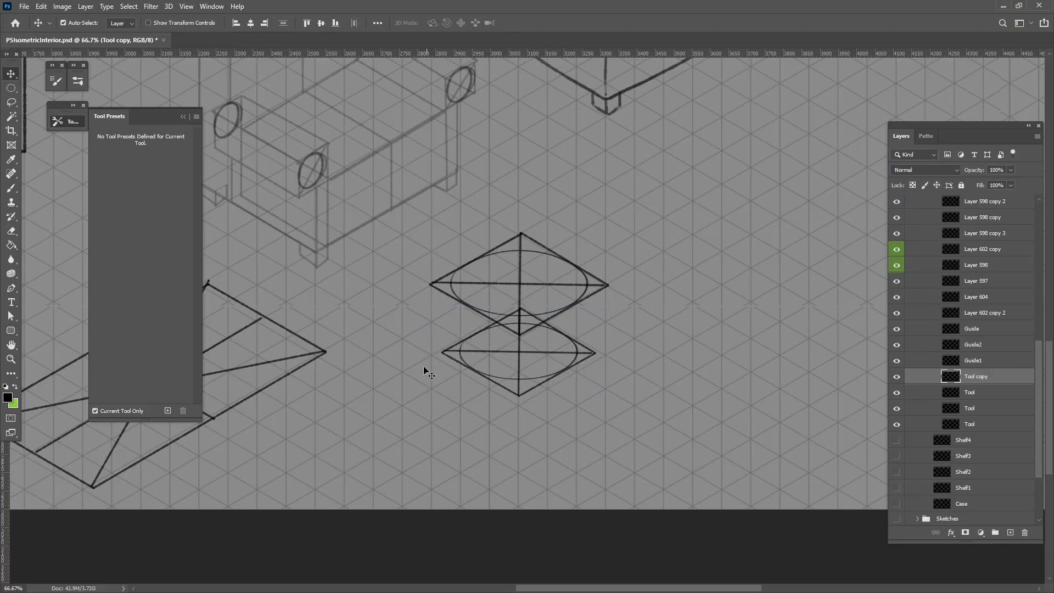
On a new layer, brush a tapered plant pot's sides between the two circle guides and trace its rim
left_click(9, 188)
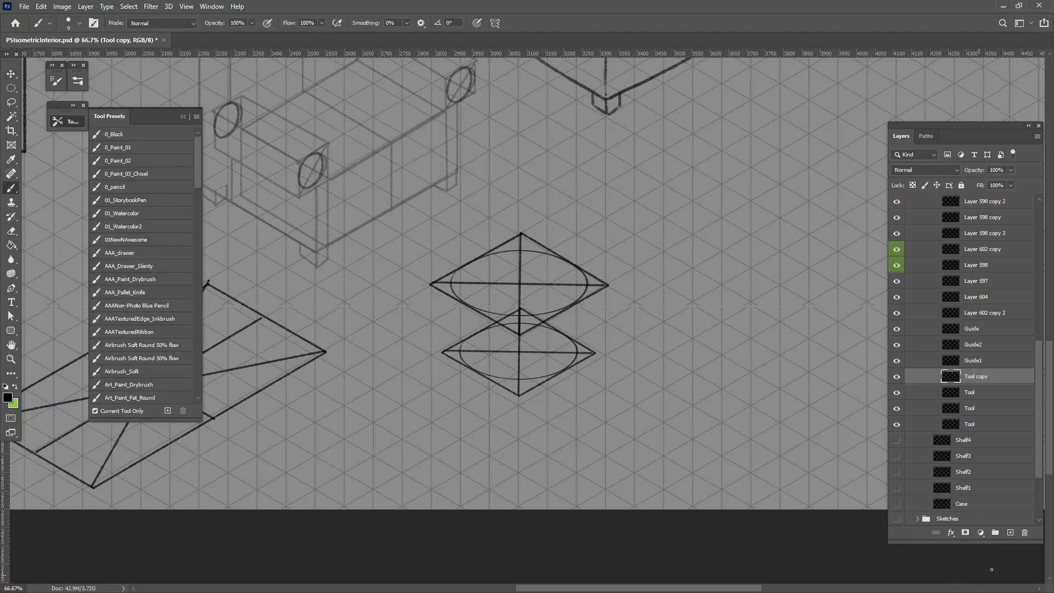
left_click(1009, 533)
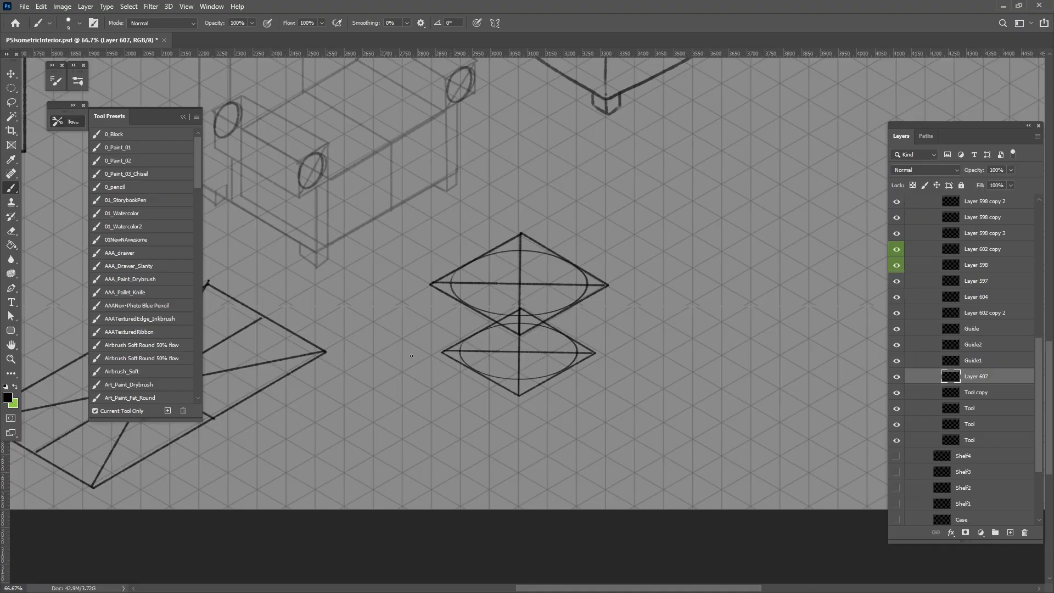
left_click(460, 355, "shift")
left_click(576, 357, "shift")
mouse_move(458, 286)
left_mouse_down()
mouse_move(497, 263)
mouse_move(565, 273)
mouse_move(573, 334)
mouse_move(531, 427)
left_mouse_up()
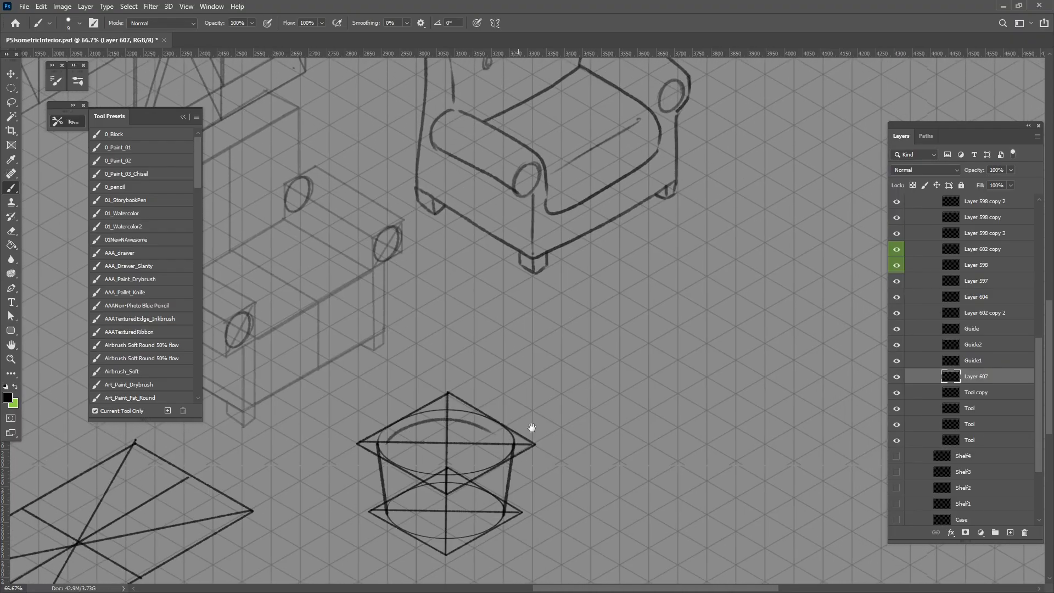
On another new layer, brush tall curving leaves and short drooping blades growing out of the pot
left_click(1009, 533)
mouse_move(425, 452)
left_mouse_down()
mouse_move(409, 438)
mouse_move(428, 328)
mouse_move(432, 455)
mouse_move(433, 221)
mouse_move(428, 451)
mouse_move(446, 392)
mouse_move(428, 451)
mouse_move(474, 388)
mouse_move(471, 342)
mouse_move(459, 454)
mouse_move(480, 409)
left_mouse_up()
mouse_move(464, 464)
left_mouse_down()
mouse_move(519, 431)
mouse_move(517, 418)
mouse_move(533, 427)
mouse_move(505, 414)
mouse_move(543, 431)
left_mouse_up()
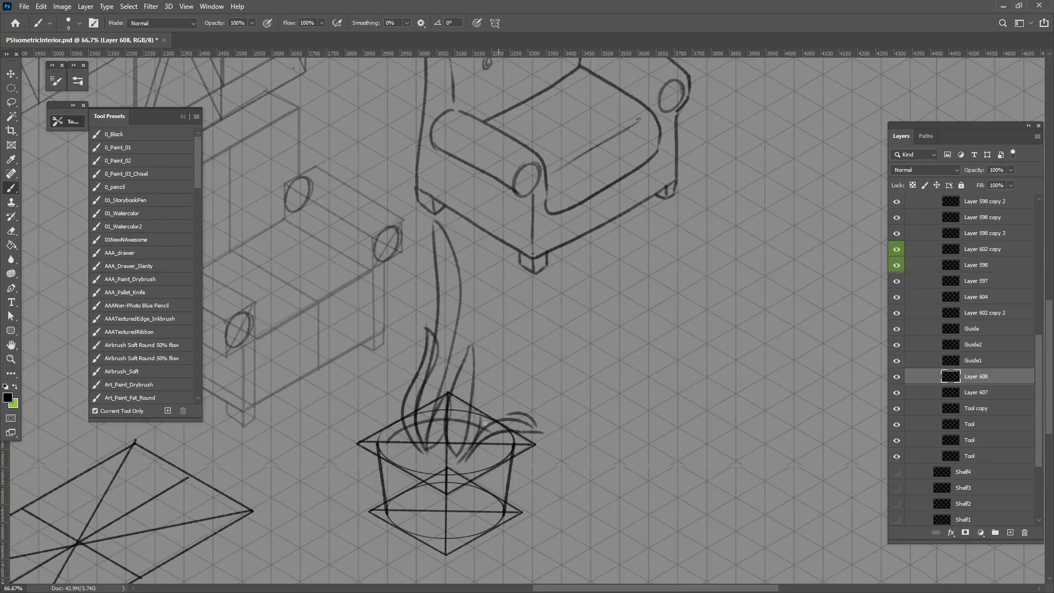
mouse_move(469, 443)
left_mouse_down()
mouse_move(483, 390)
mouse_move(475, 439)
mouse_move(510, 370)
mouse_move(499, 413)
left_mouse_up()
mouse_move(459, 373)
left_mouse_down()
mouse_move(497, 268)
mouse_move(476, 424)
left_mouse_up()
left_click_drag(439, 463, 430, 430)
mouse_move(430, 430)
left_mouse_down()
mouse_move(435, 465)
mouse_move(381, 435)
left_mouse_up()
left_click_drag(385, 428, 433, 443)
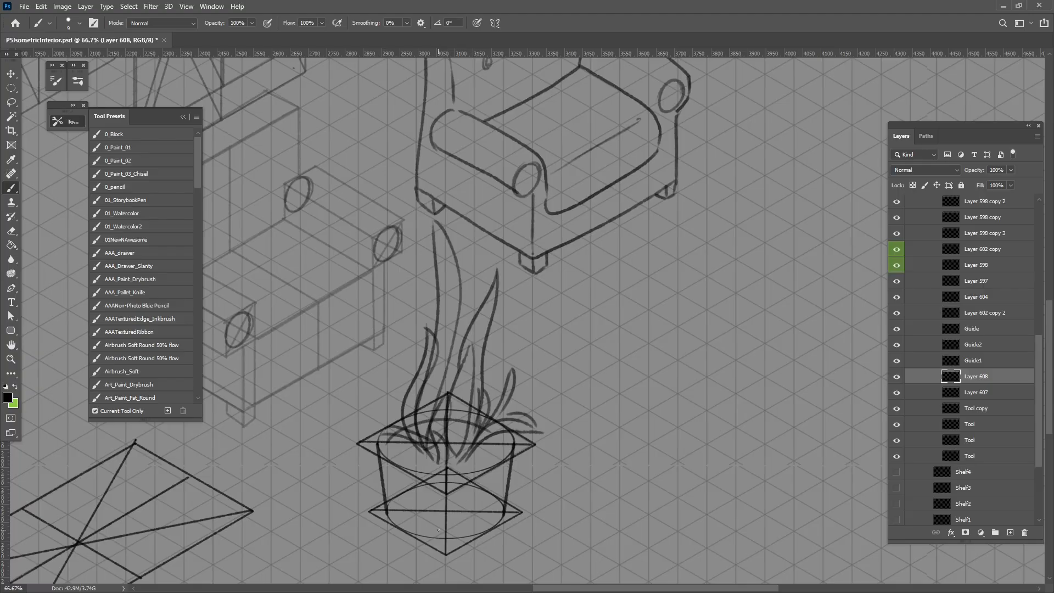